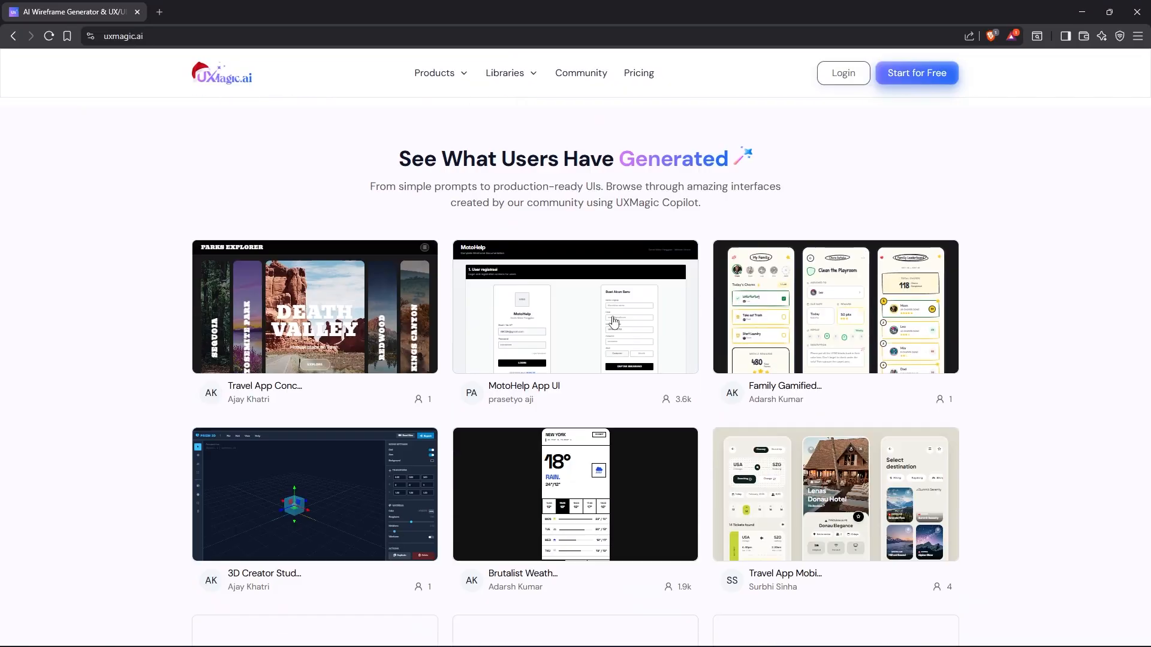
{"action": "scroll", "coordinate": [359, 318], "scroll_direction": "down", "scroll_amount": 10}
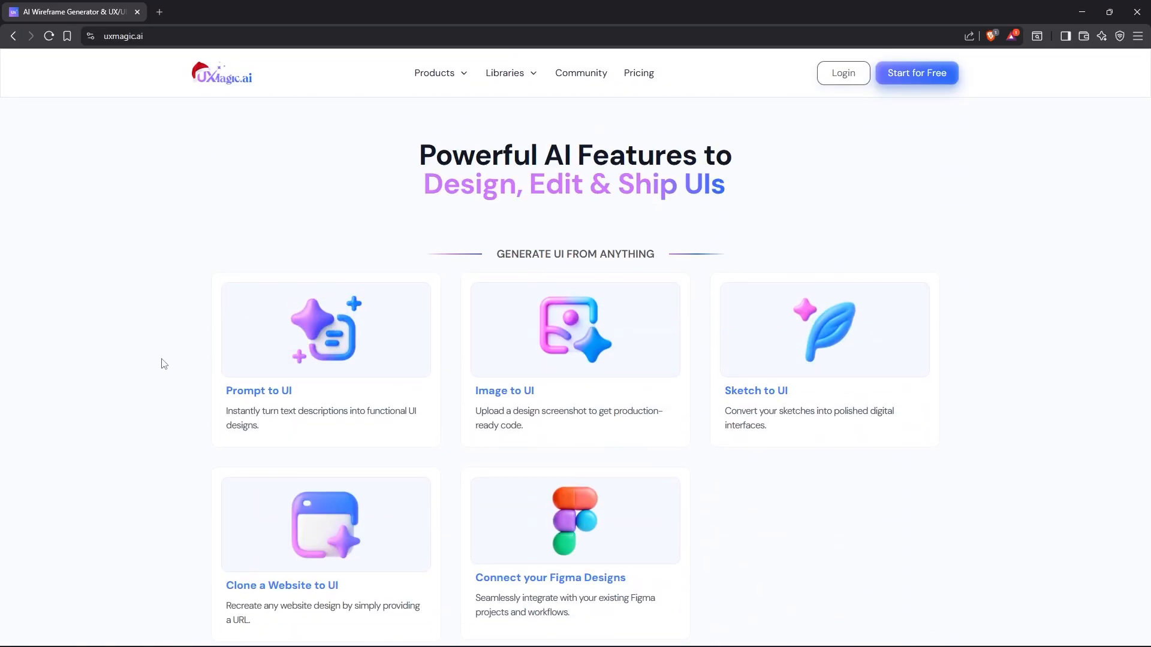
{"action": "scroll", "coordinate": [228, 379], "scroll_direction": "down", "scroll_amount": 2}
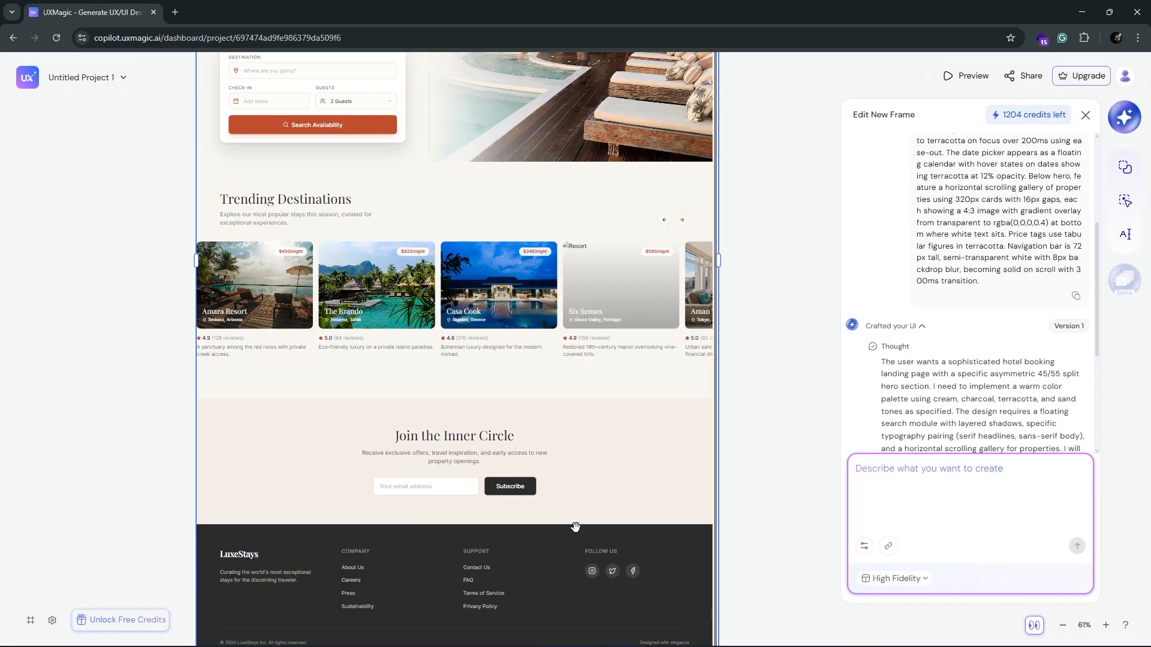
{"action": "type", "text": "Add a"}
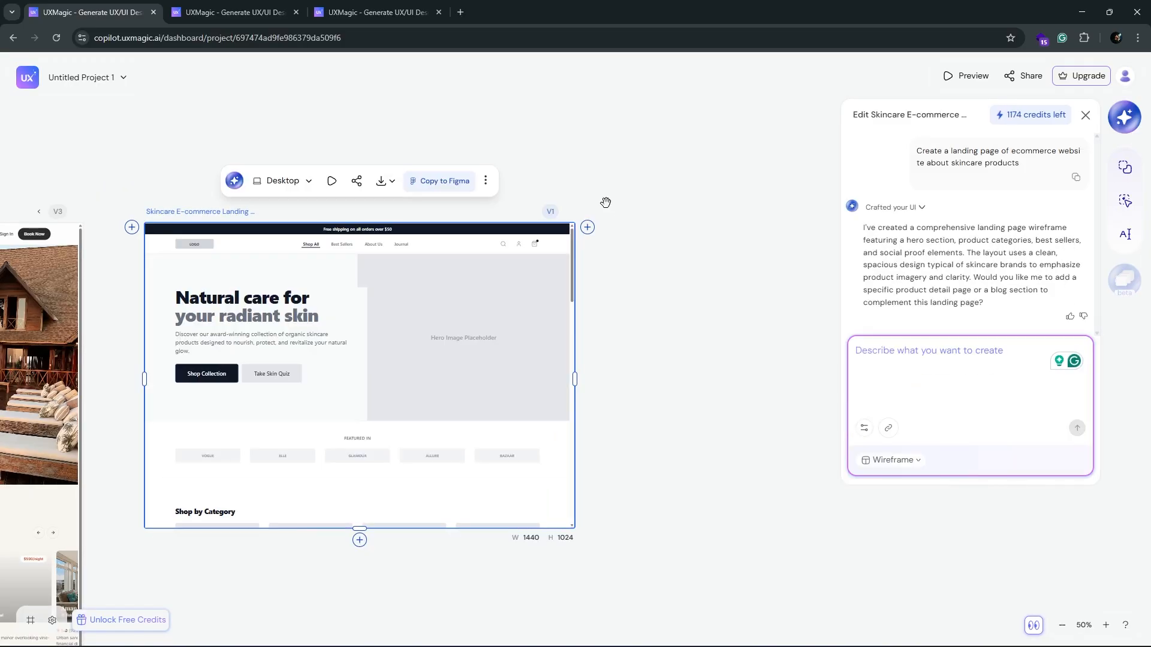
{"action": "scroll", "coordinate": [354, 378], "scroll_direction": "down", "scroll_amount": 2}
{"action": "scroll", "coordinate": [354, 378], "scroll_direction": "down", "scroll_amount": 5}
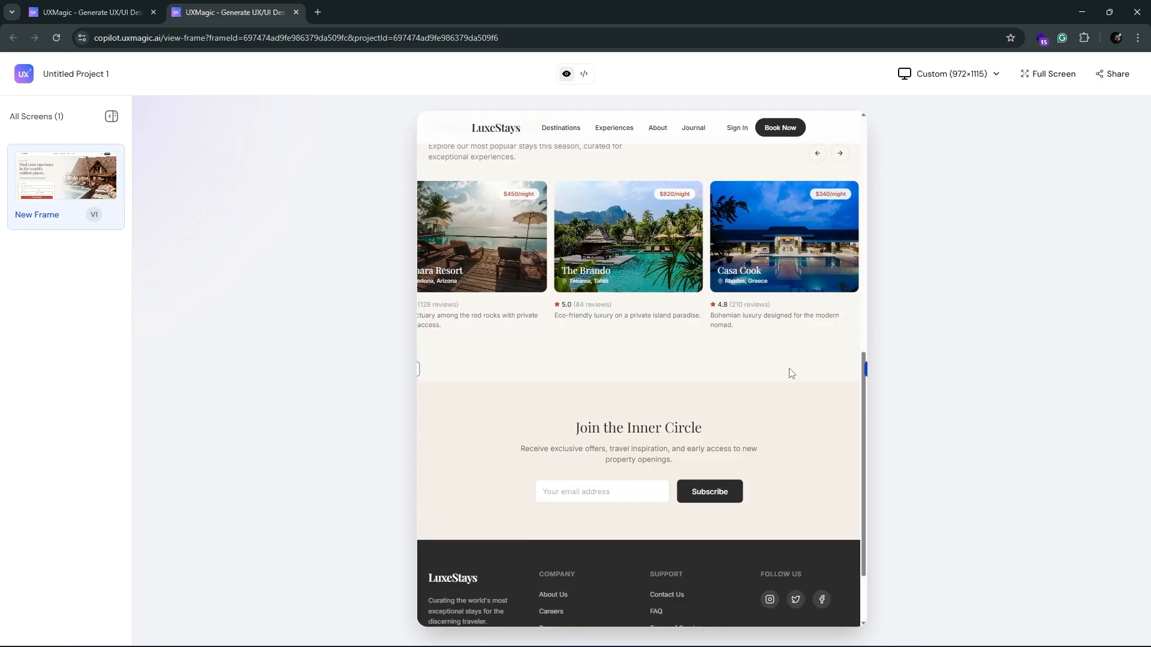
{"action": "scroll", "coordinate": [789, 372], "scroll_direction": "up", "scroll_amount": 3}
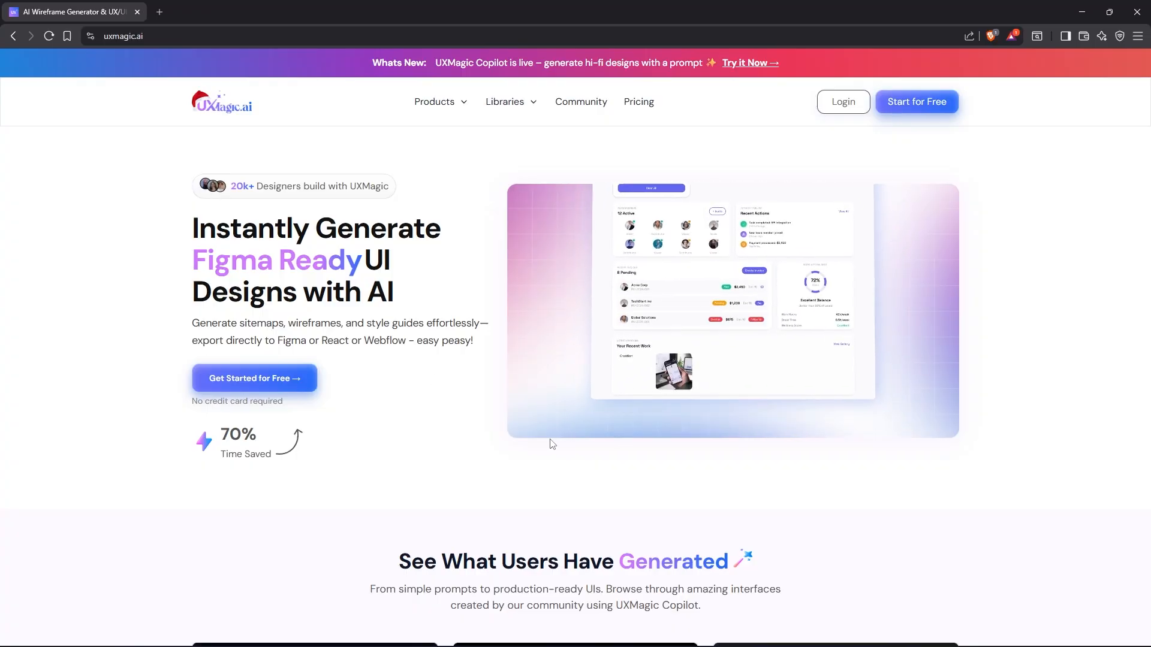
Step: Open the Figma component library from the UXMagic home page and look through its navigation bar components
{"action": "scroll", "coordinate": [563, 419], "scroll_direction": "down", "scroll_amount": 2}
{"action": "scroll", "coordinate": [572, 402], "scroll_direction": "down", "scroll_amount": 15}
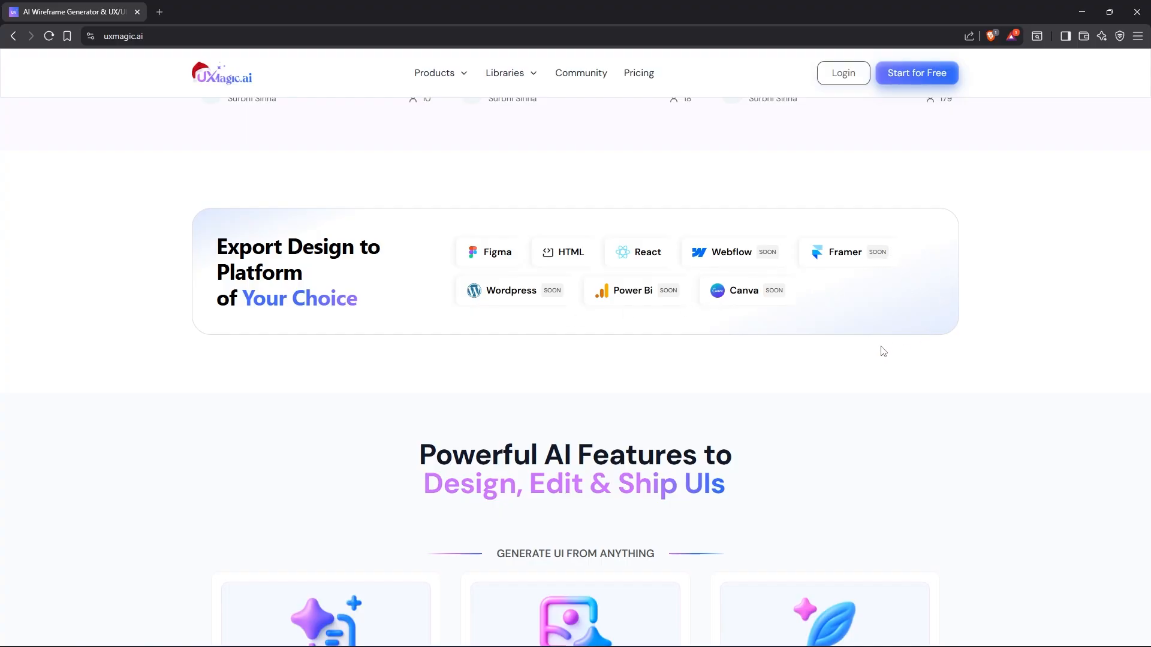
{"action": "mouse_move", "coordinate": [511, 73]}
{"action": "left_click", "coordinate": [619, 128]}
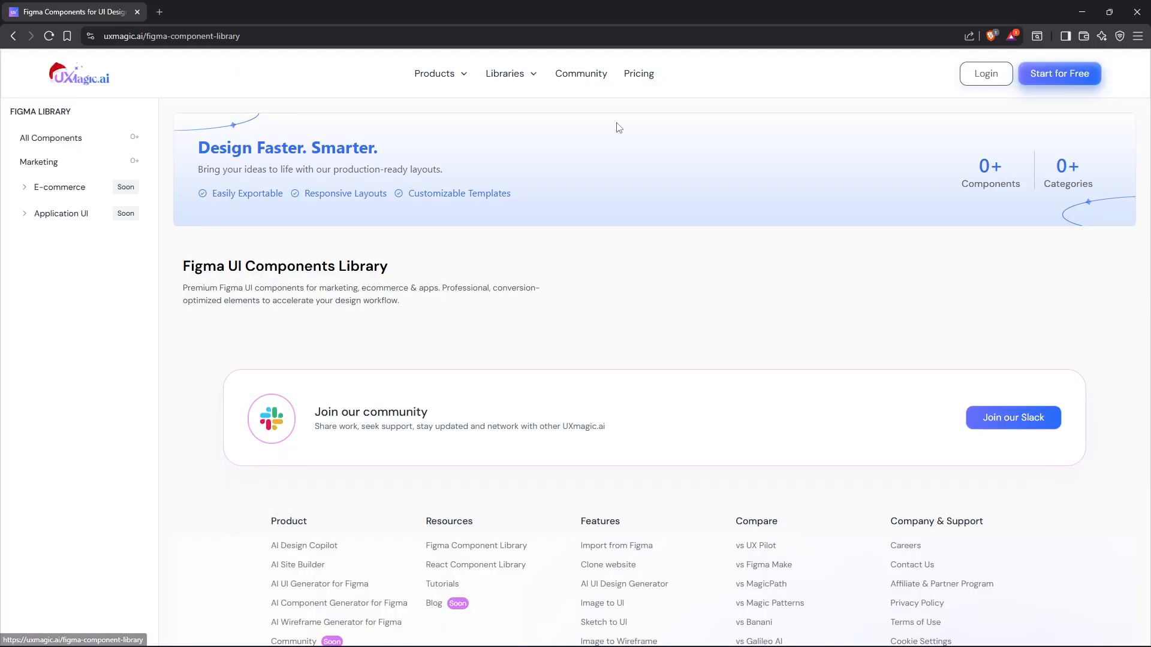
{"action": "scroll", "coordinate": [258, 270], "scroll_direction": "down", "scroll_amount": 2}
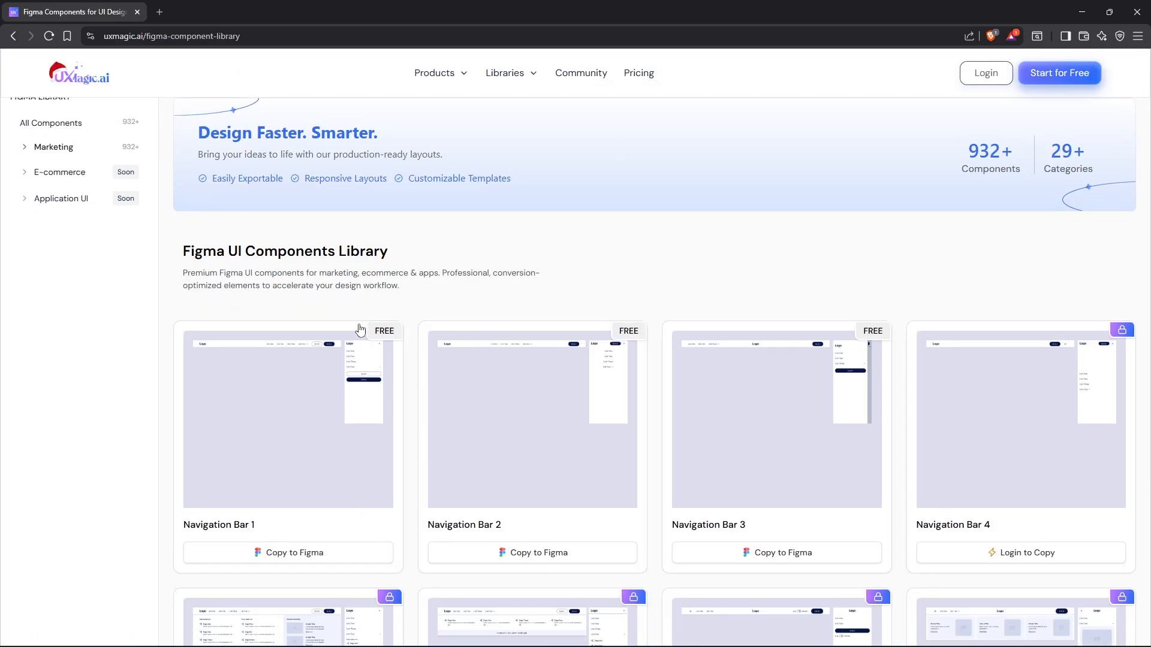
{"action": "scroll", "coordinate": [997, 342], "scroll_direction": "down", "scroll_amount": 6}
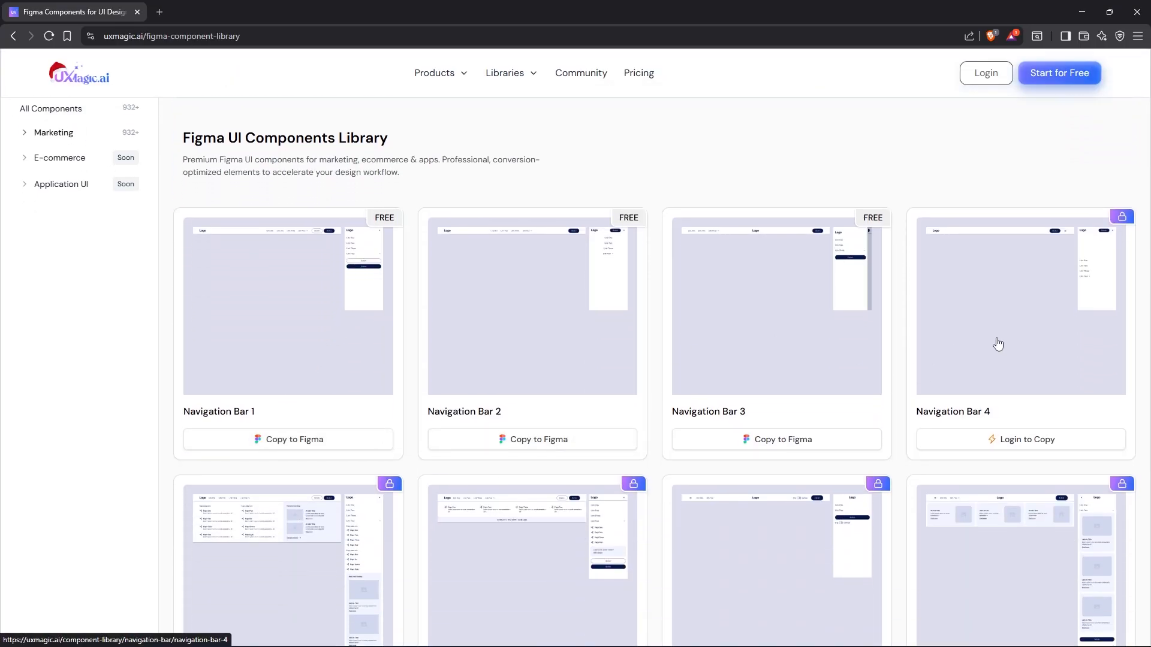
{"action": "scroll", "coordinate": [626, 497], "scroll_direction": "down", "scroll_amount": 3}
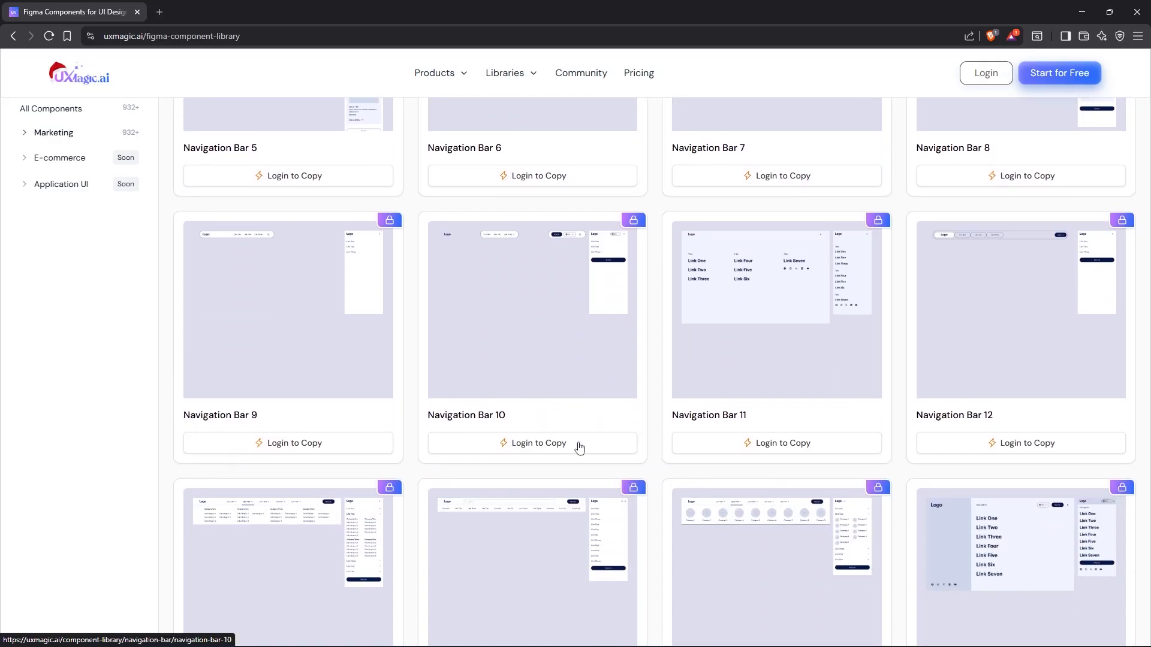
{"action": "scroll", "coordinate": [578, 444], "scroll_direction": "down", "scroll_amount": 2}
{"action": "scroll", "coordinate": [298, 302], "scroll_direction": "up", "scroll_amount": 7}
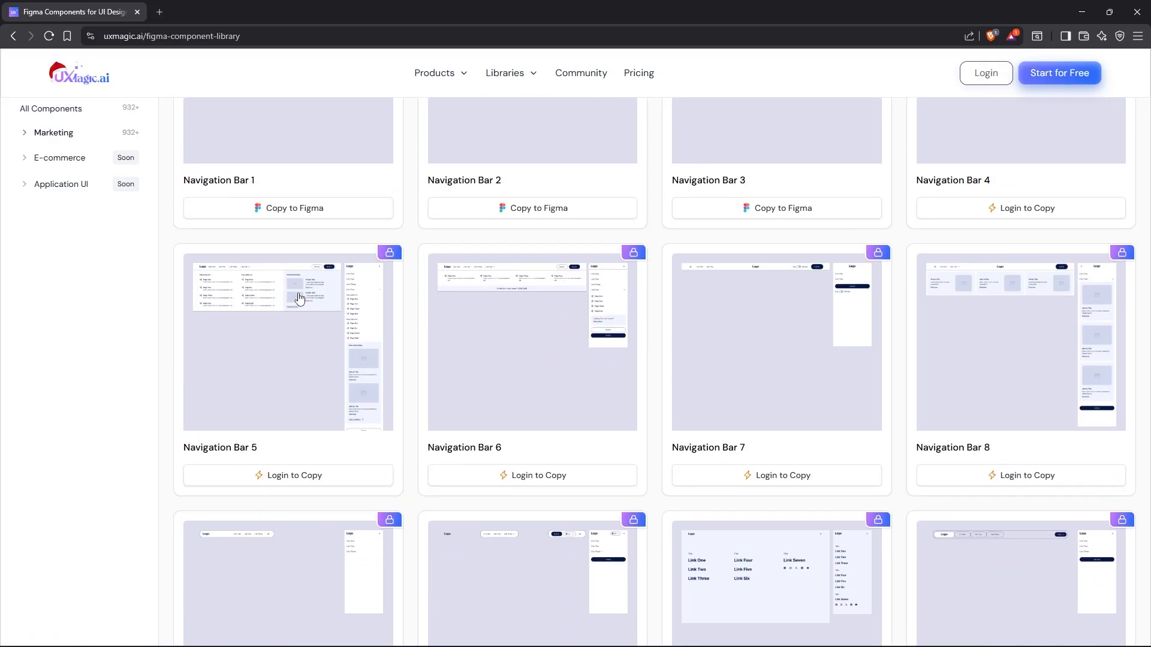
{"action": "scroll", "coordinate": [473, 437], "scroll_direction": "down", "scroll_amount": 13}
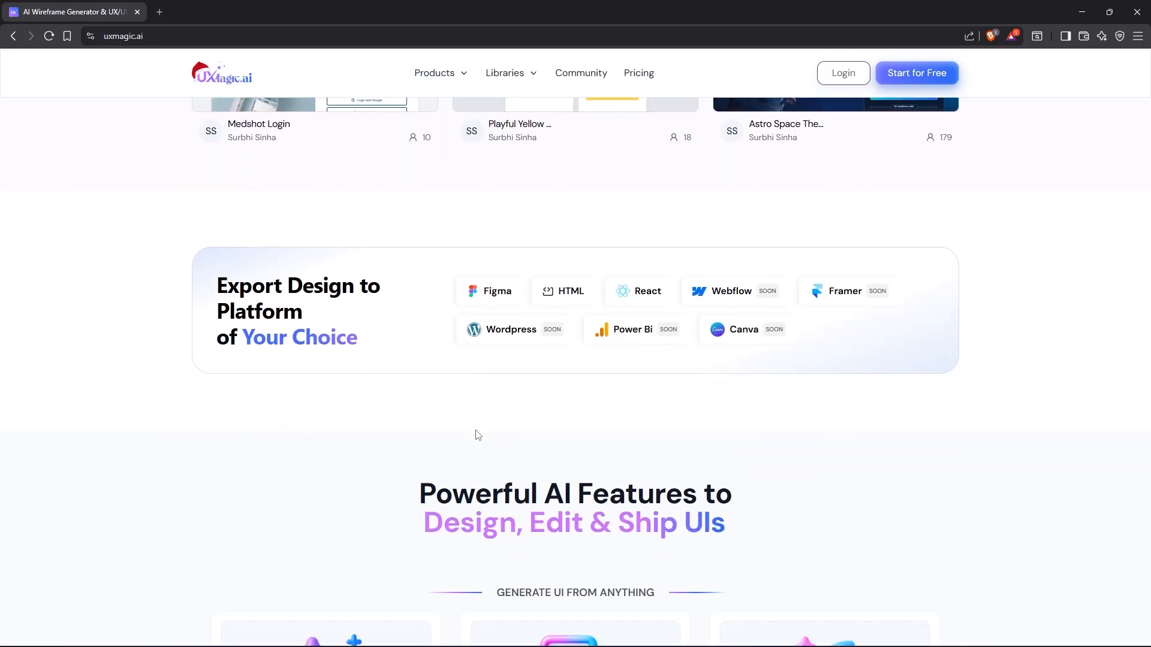
{"action": "scroll", "coordinate": [477, 434], "scroll_direction": "down", "scroll_amount": 6}
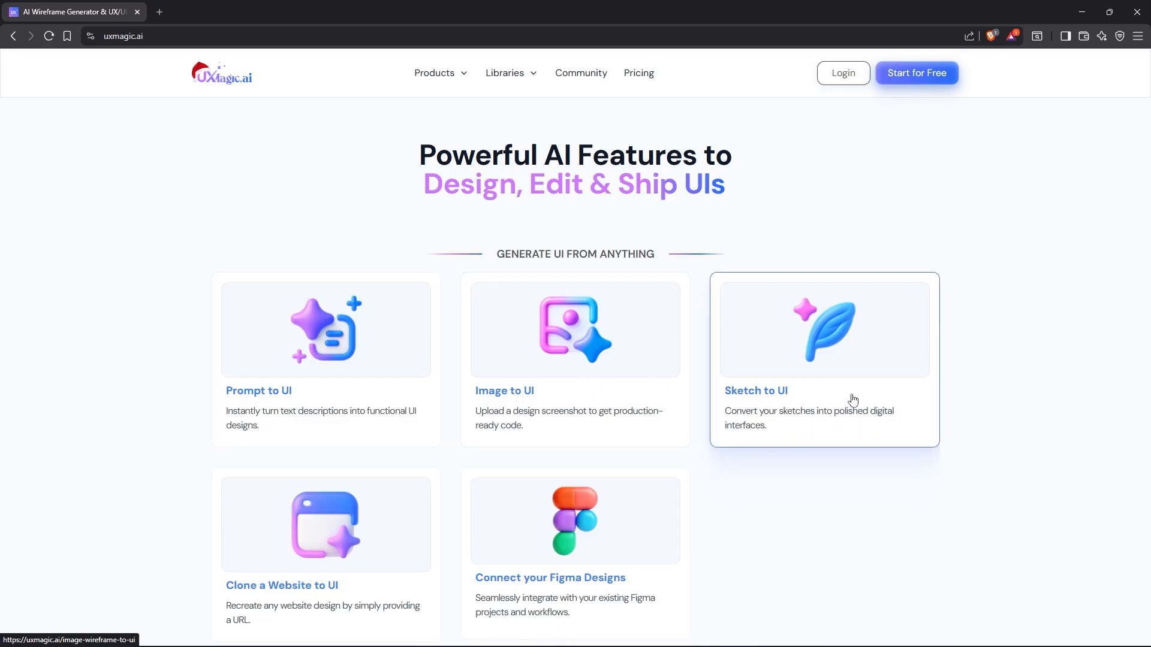
Step: Review the home page's UI generation, editing tools, and Structure & Ship features
{"action": "scroll", "coordinate": [208, 380], "scroll_direction": "down", "scroll_amount": 2}
{"action": "scroll", "coordinate": [403, 430], "scroll_direction": "up", "scroll_amount": 1}
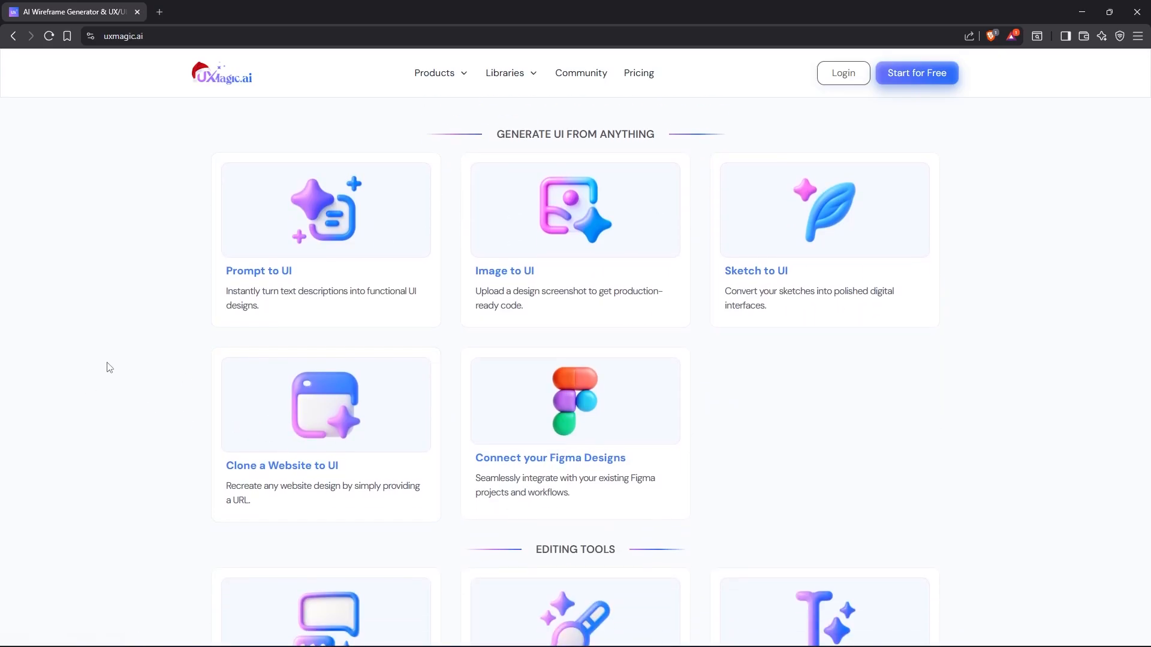
{"action": "scroll", "coordinate": [139, 379], "scroll_direction": "down", "scroll_amount": 5}
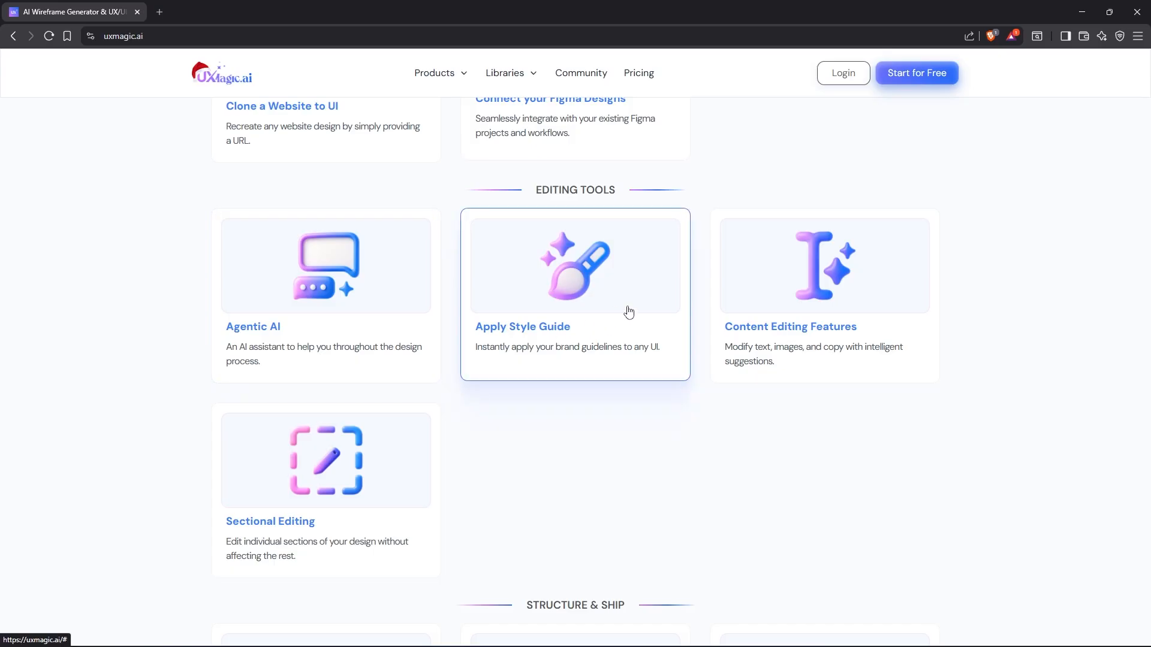
{"action": "scroll", "coordinate": [707, 393], "scroll_direction": "down", "scroll_amount": 3}
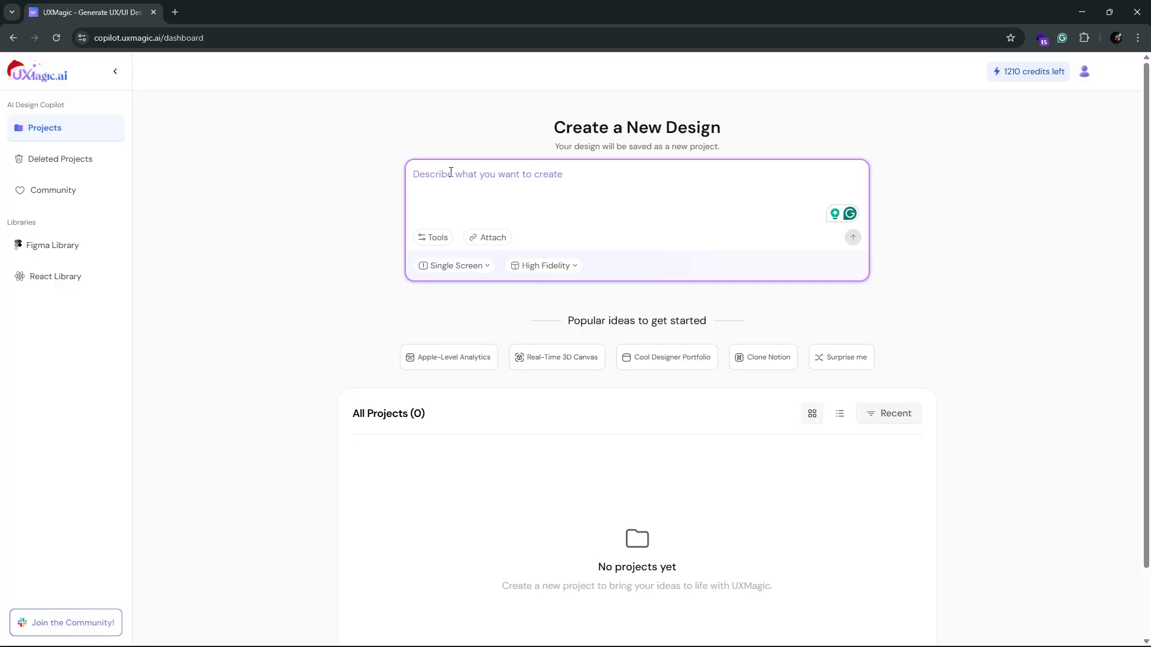
Step: Generate a single-screen, high-fidelity design from the enhanced prompt "Create a hotel booking website landing page"
{"action": "type", "text": "Create a hotel booking website landing page"}
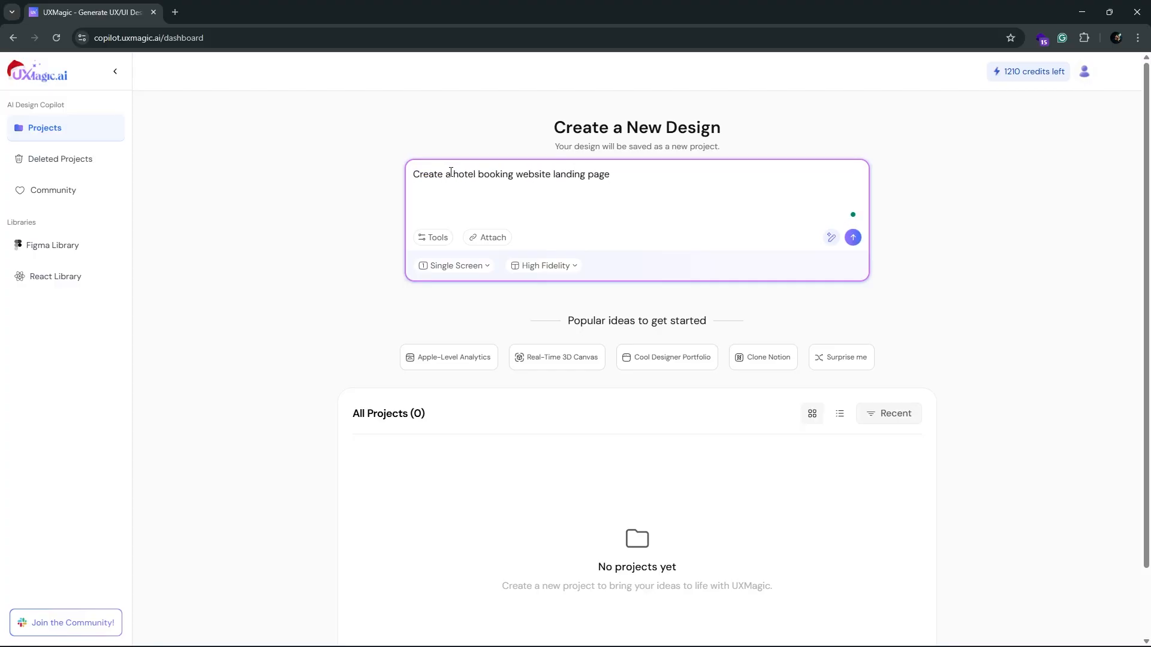
{"action": "left_click", "coordinate": [830, 238]}
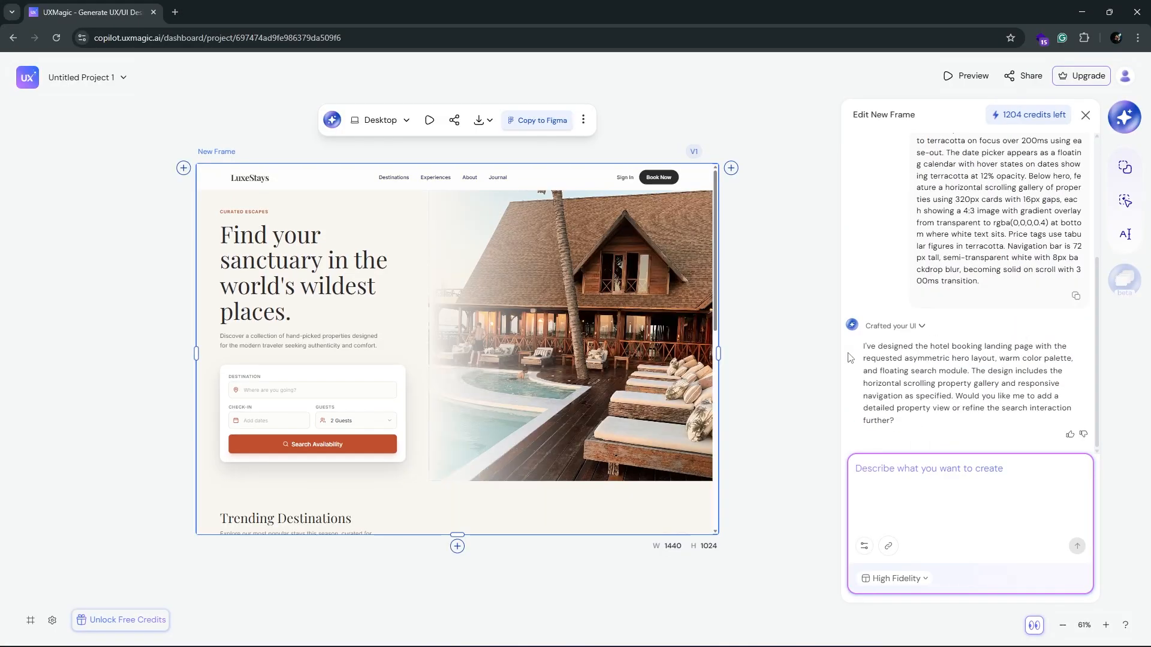
Step: Extend the generated frame's height downward until the whole landing page fits, and check it from hero to footer
{"action": "scroll", "coordinate": [513, 304], "scroll_direction": "down", "scroll_amount": 3}
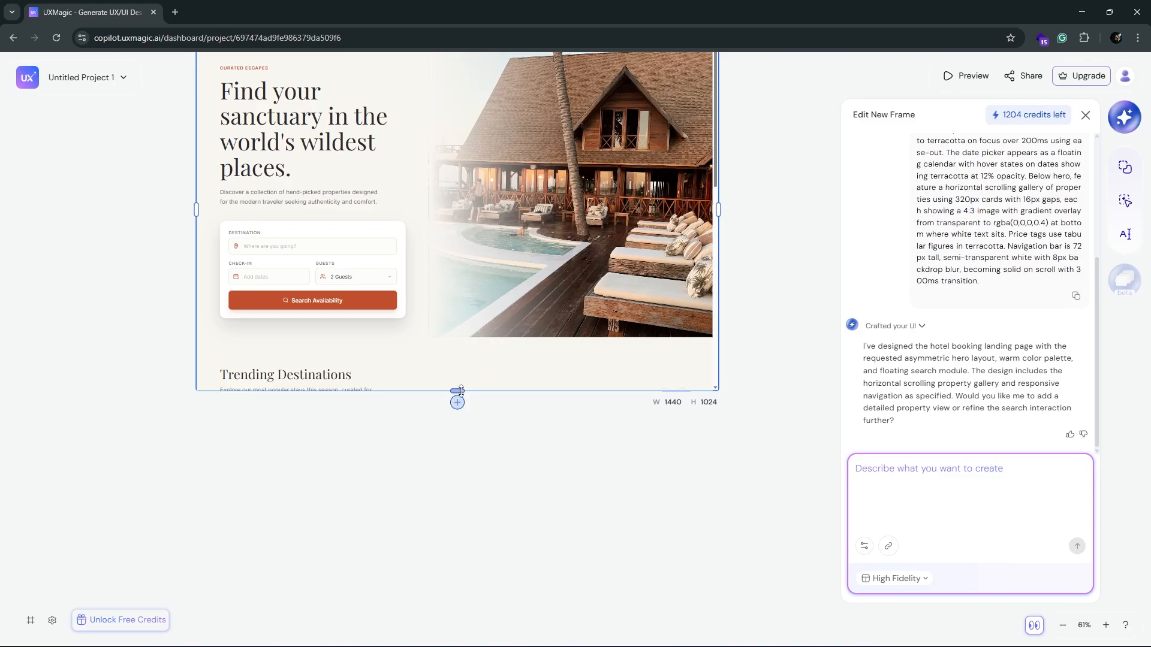
{"action": "left_click_drag", "start_coordinate": [461, 391], "coordinate": [459, 441]}
{"action": "scroll", "coordinate": [329, 313], "scroll_direction": "down", "scroll_amount": 3}
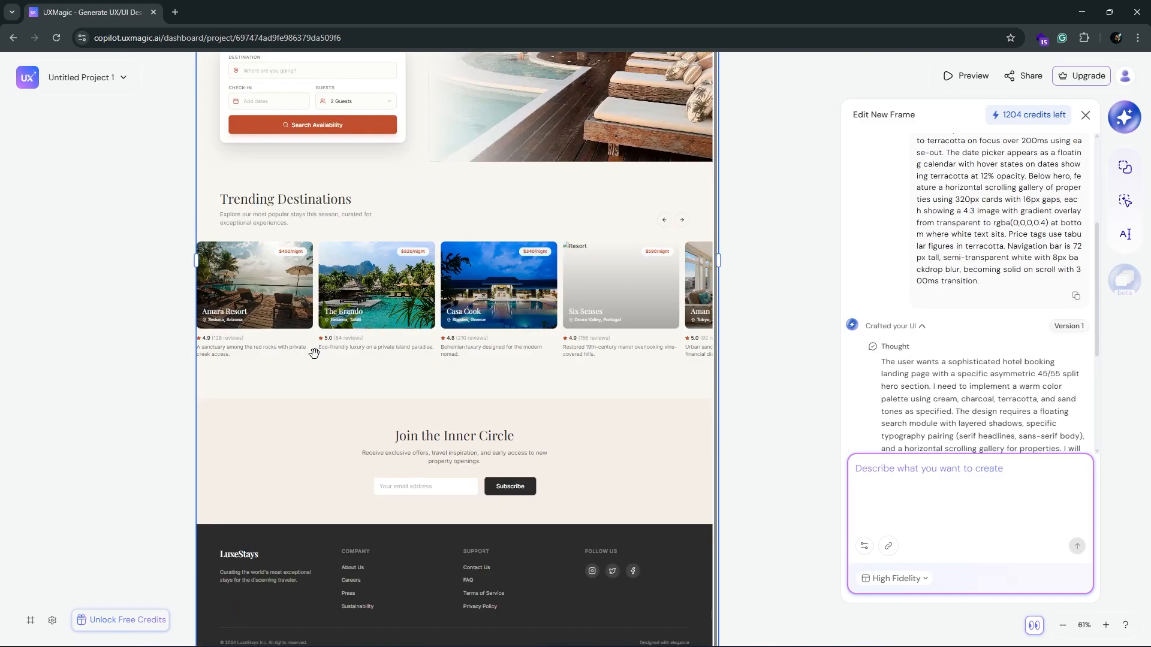
{"action": "scroll", "coordinate": [316, 394], "scroll_direction": "down", "scroll_amount": 5}
{"action": "scroll", "coordinate": [575, 526], "scroll_direction": "up", "scroll_amount": 12}
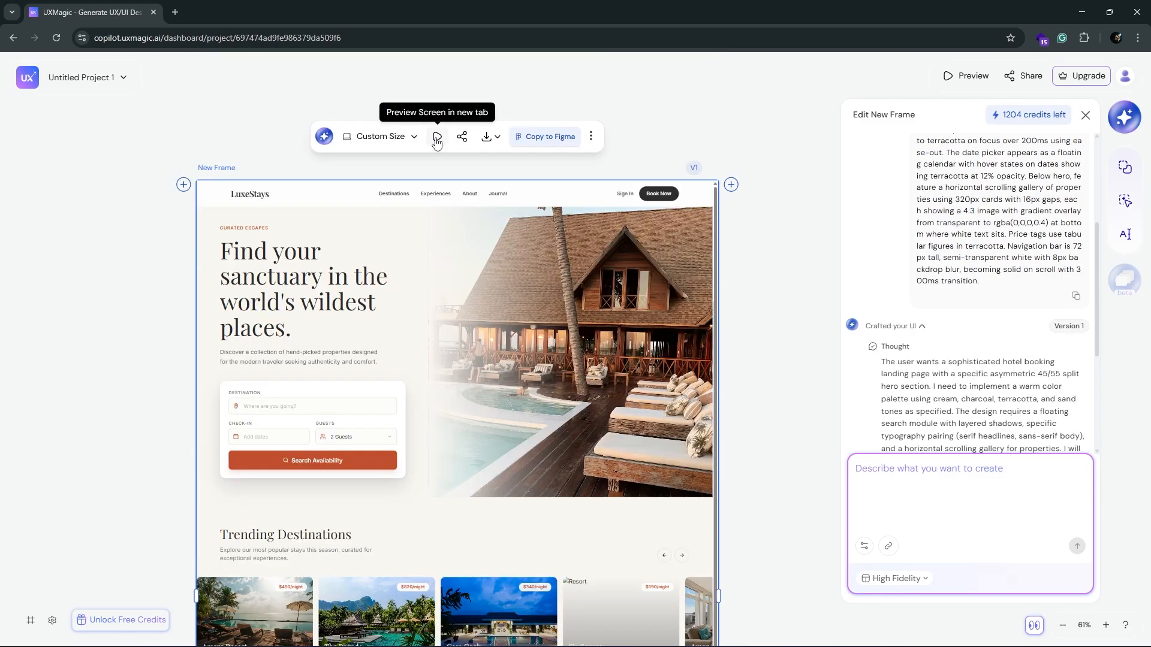
Step: Preview the hotel landing page screen in a new tab and look over its sections
{"action": "left_click", "coordinate": [437, 142]}
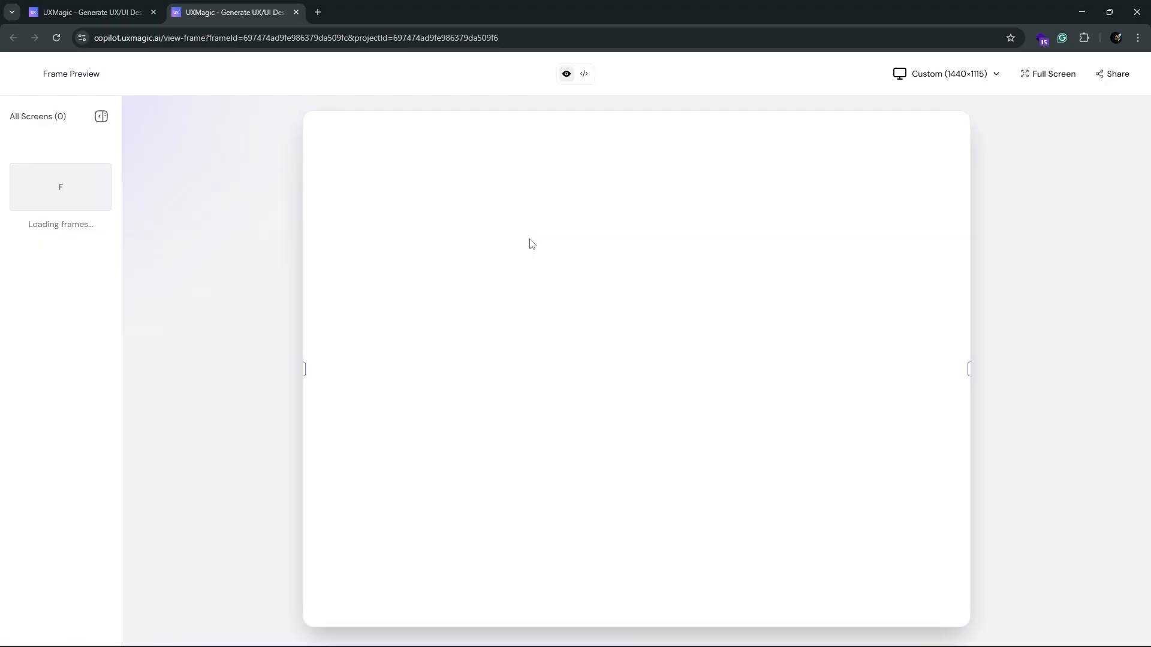
{"action": "scroll", "coordinate": [605, 348], "scroll_direction": "down", "scroll_amount": 2}
{"action": "scroll", "coordinate": [604, 348], "scroll_direction": "down", "scroll_amount": 4}
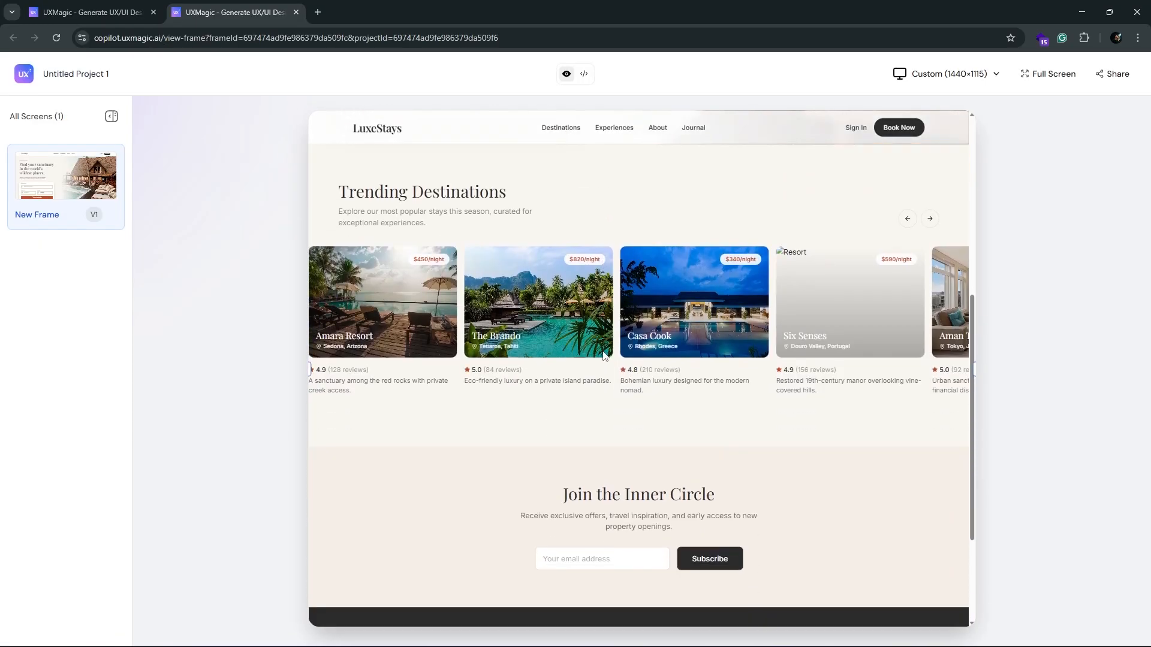
{"action": "scroll", "coordinate": [605, 354], "scroll_direction": "up", "scroll_amount": 6}
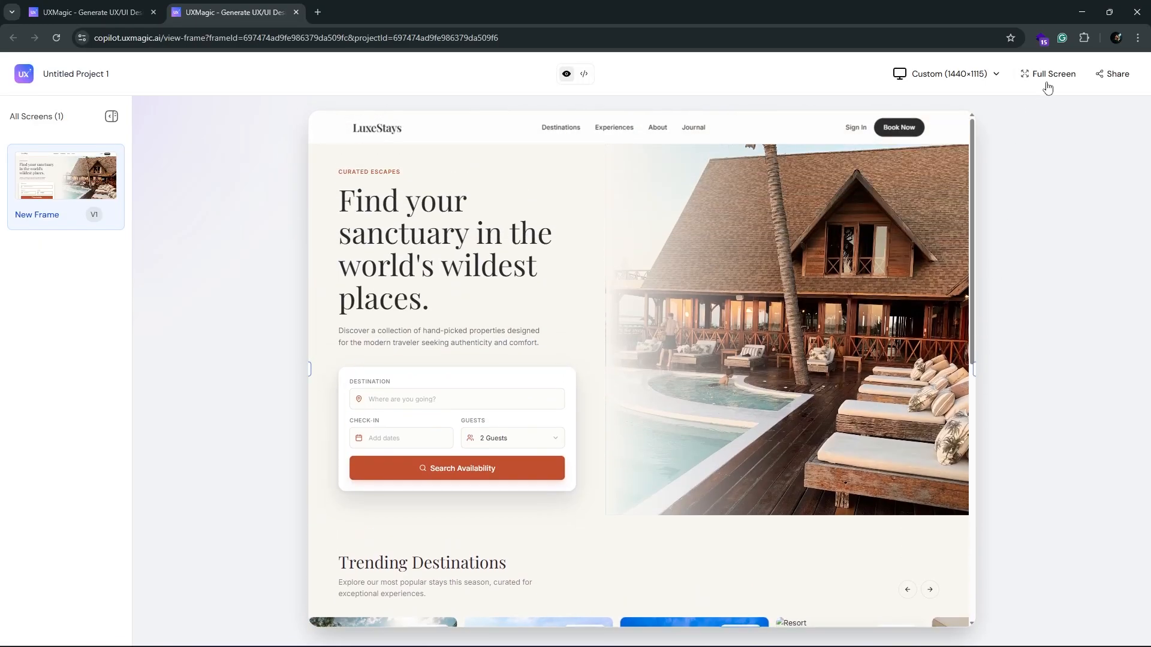
Step: Show the preview in full screen and test the booking form's check-in field and guest selector, choosing 1 Guest
{"action": "left_click", "coordinate": [1047, 76]}
{"action": "scroll", "coordinate": [490, 274], "scroll_direction": "down", "scroll_amount": 4}
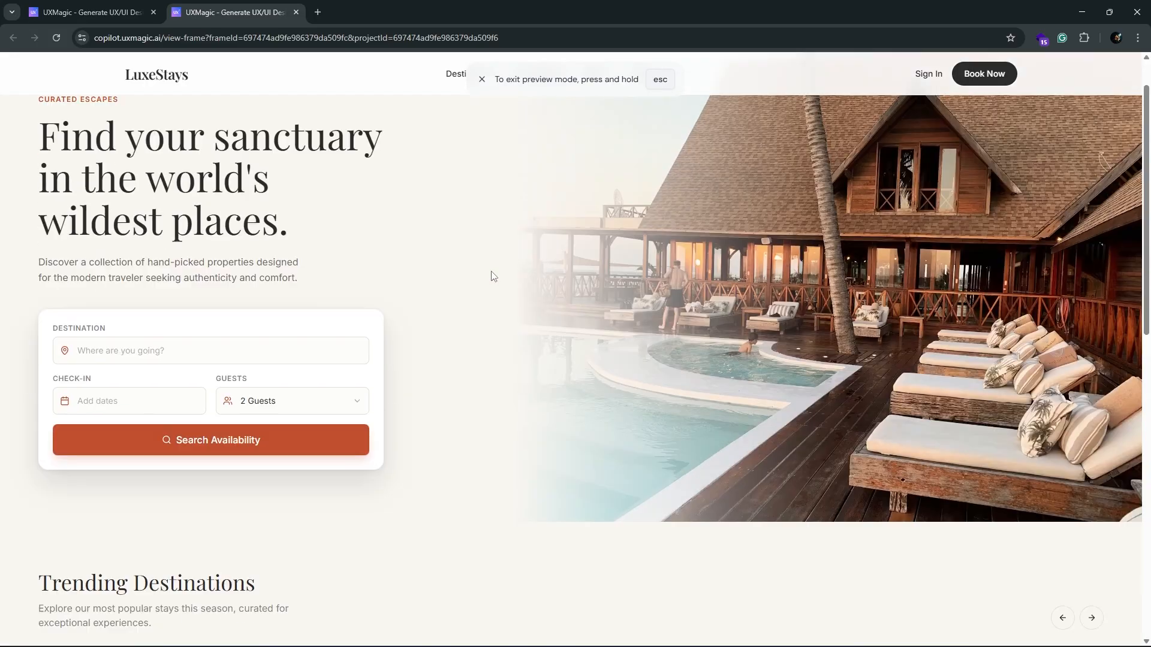
{"action": "left_click", "coordinate": [114, 219]}
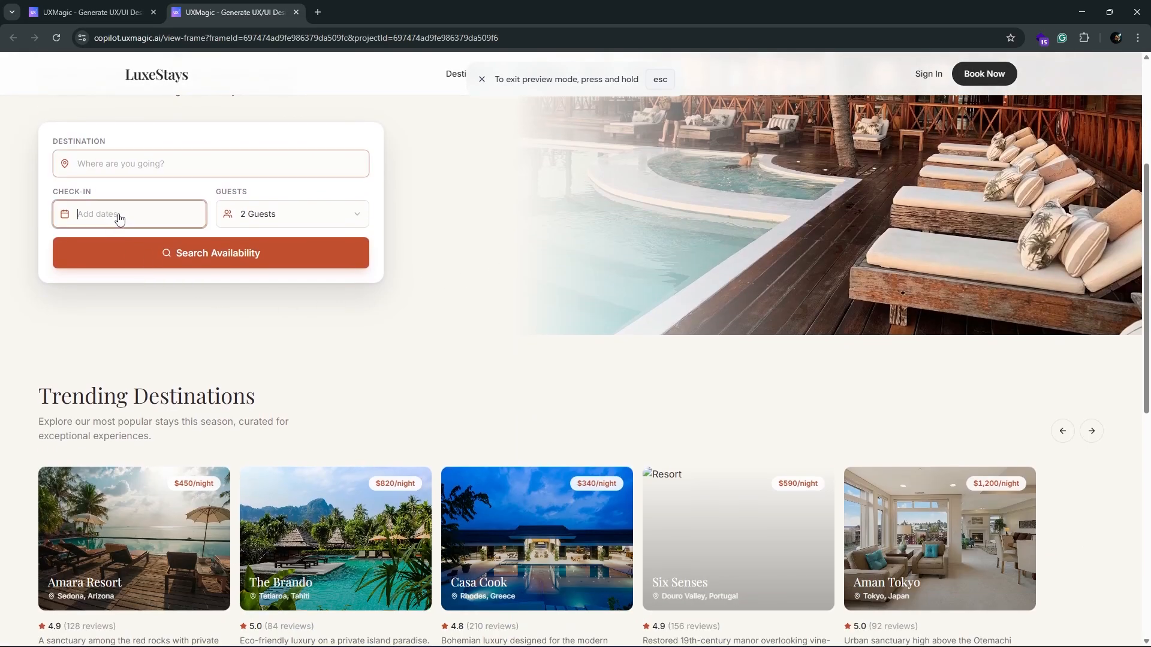
{"action": "left_click", "coordinate": [249, 226]}
{"action": "left_click", "coordinate": [269, 251]}
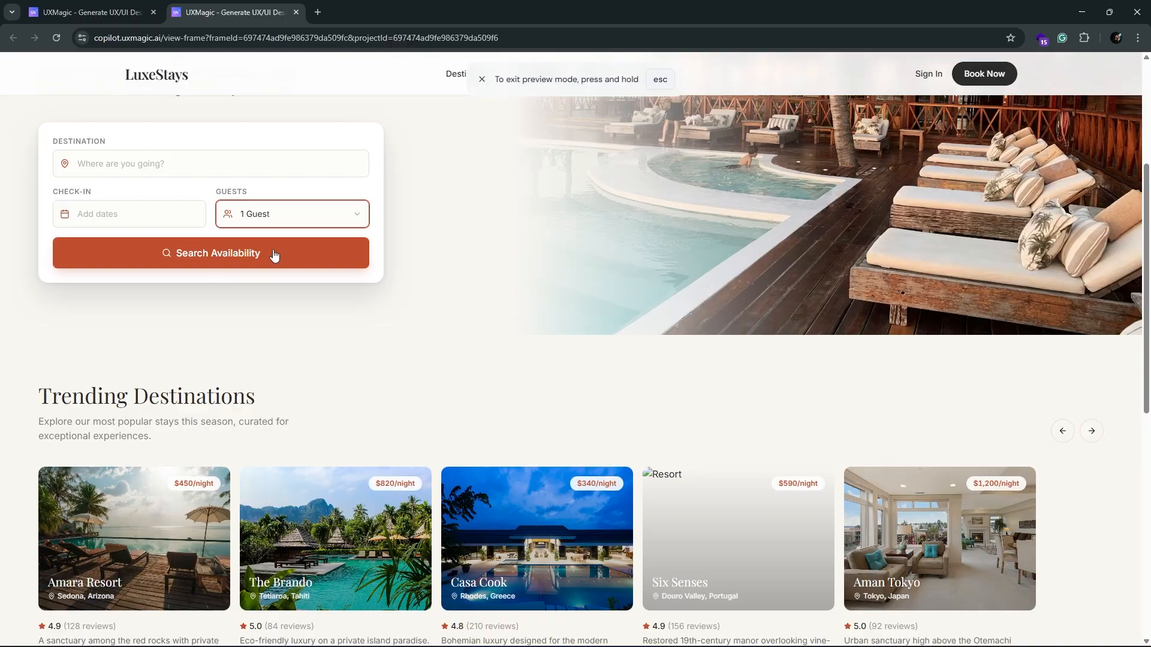
{"action": "left_click", "coordinate": [72, 215]}
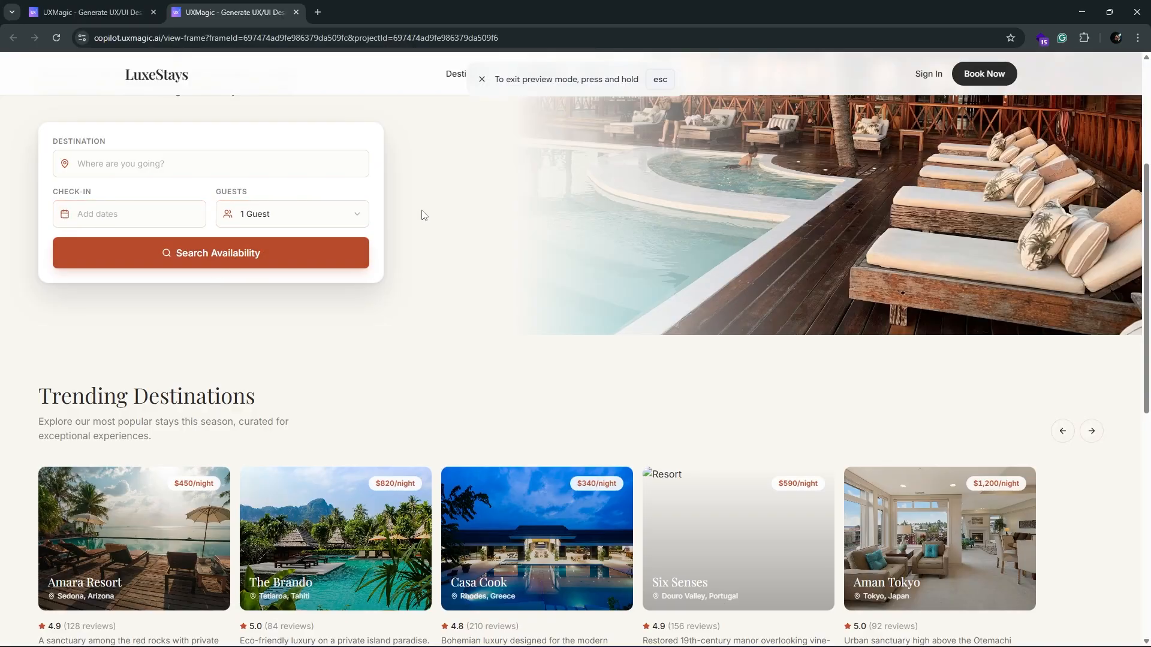
Step: Examine the Trending Destinations gallery, newsletter section and footer, and exit the full-screen preview
{"action": "scroll", "coordinate": [352, 328], "scroll_direction": "down", "scroll_amount": 3}
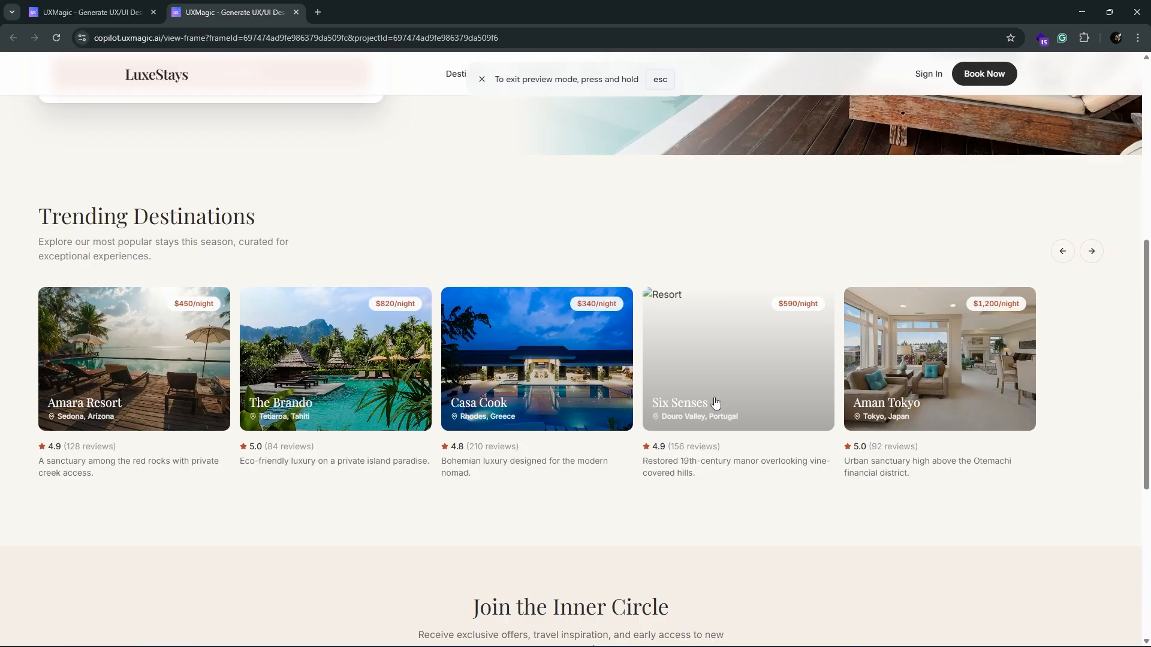
{"action": "scroll", "coordinate": [715, 402], "scroll_direction": "down", "scroll_amount": 2}
{"action": "scroll", "coordinate": [1068, 273], "scroll_direction": "up", "scroll_amount": 1}
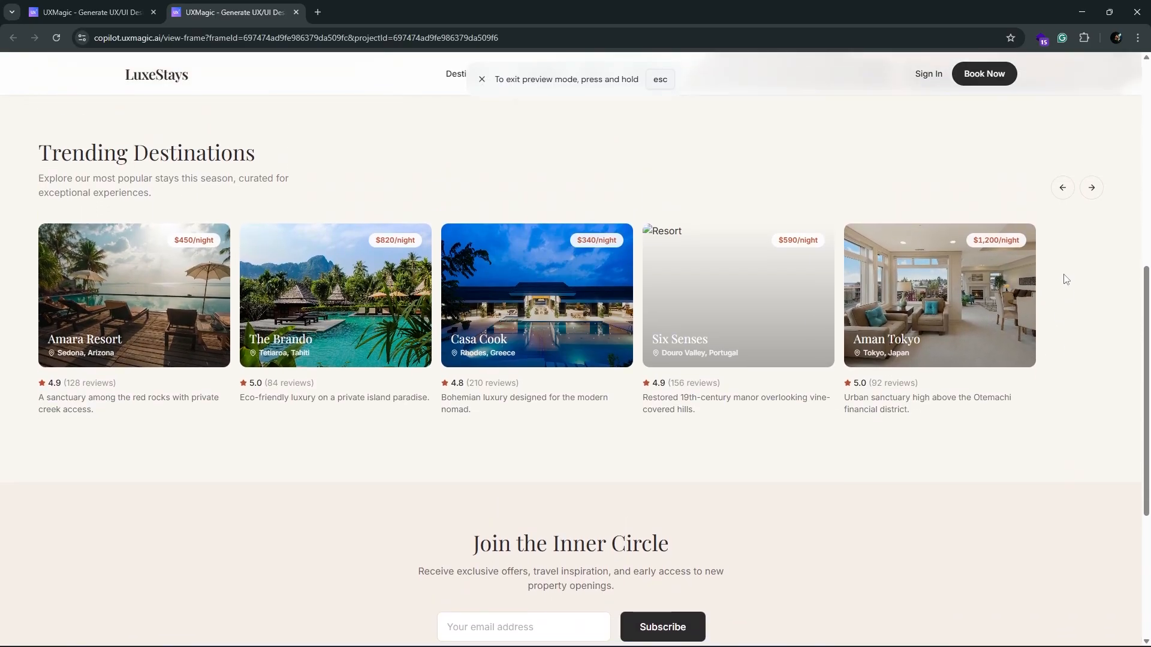
{"action": "scroll", "coordinate": [452, 285], "scroll_direction": "down", "scroll_amount": 4}
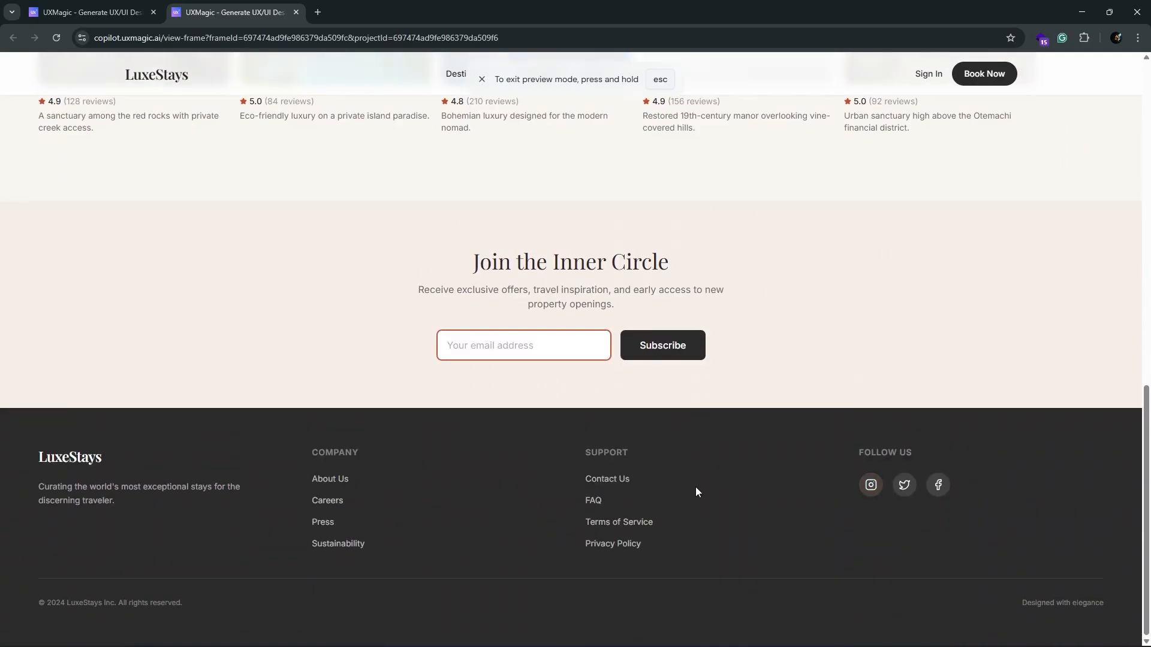
{"action": "scroll", "coordinate": [695, 492], "scroll_direction": "up", "scroll_amount": 13}
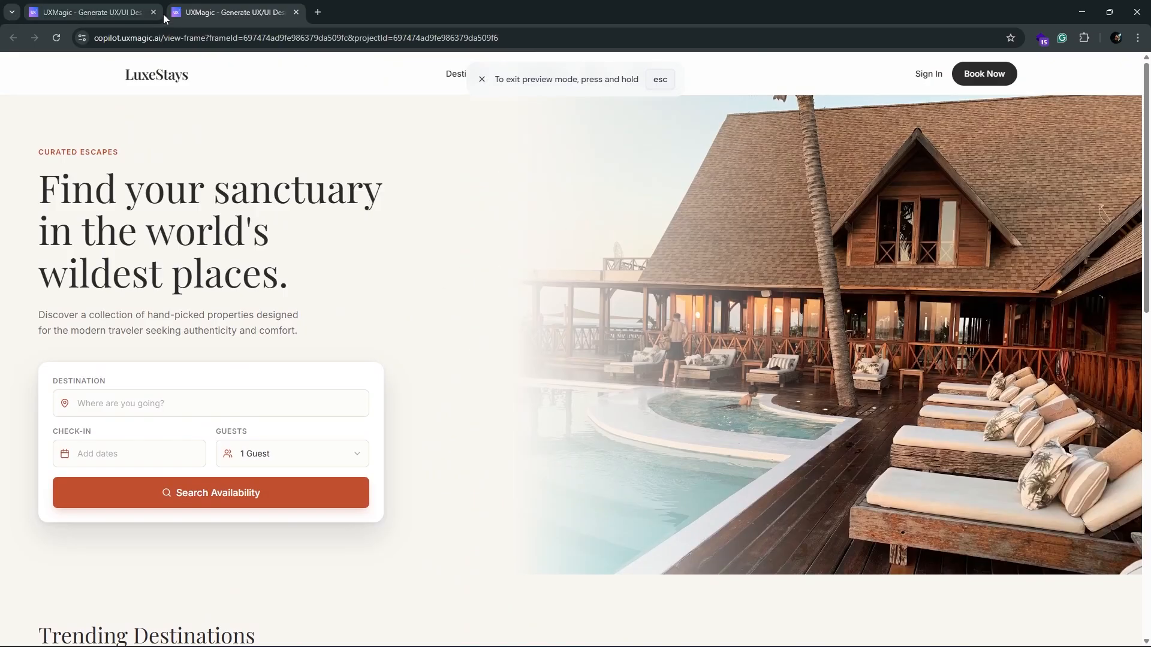
{"action": "key", "text": "Escape"}
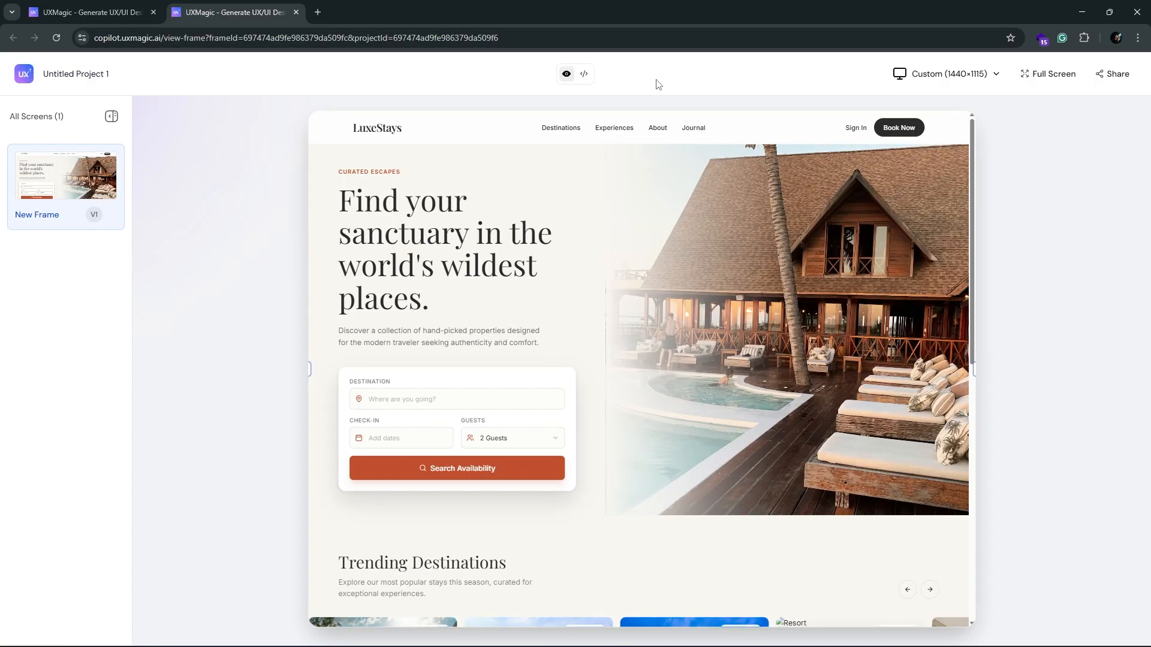
Step: Narrow the preview to about 633 px wide and check the landing page's responsive layout
{"action": "scroll", "coordinate": [1007, 289], "scroll_direction": "down", "scroll_amount": 3}
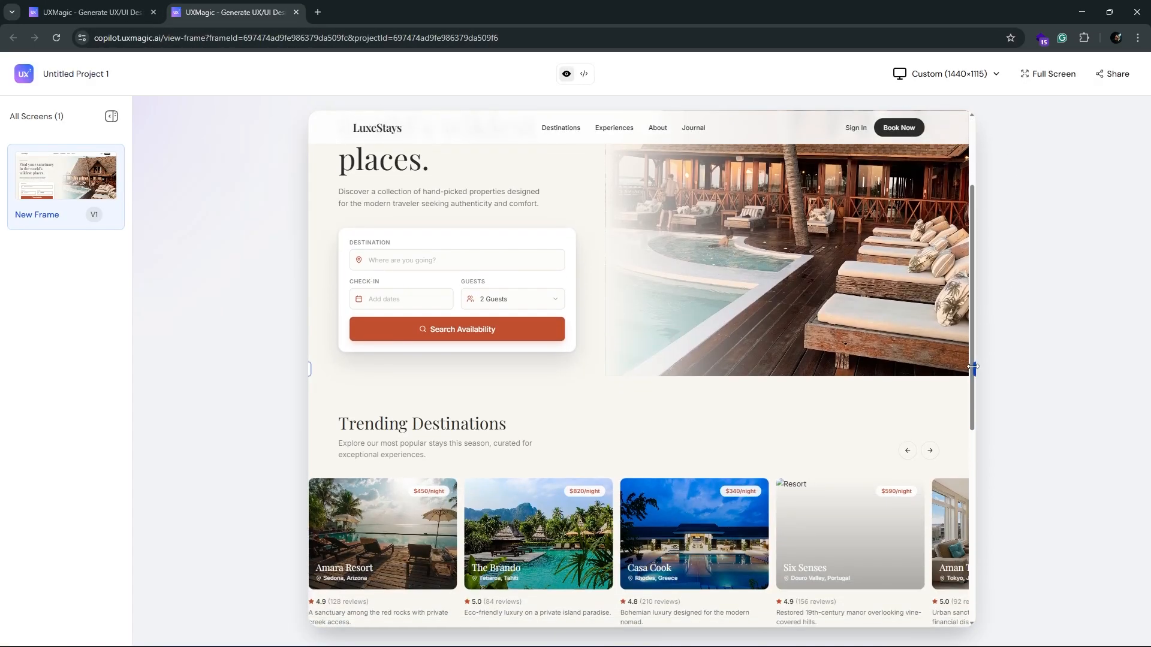
{"action": "left_click_drag", "start_coordinate": [973, 367], "coordinate": [496, 347]}
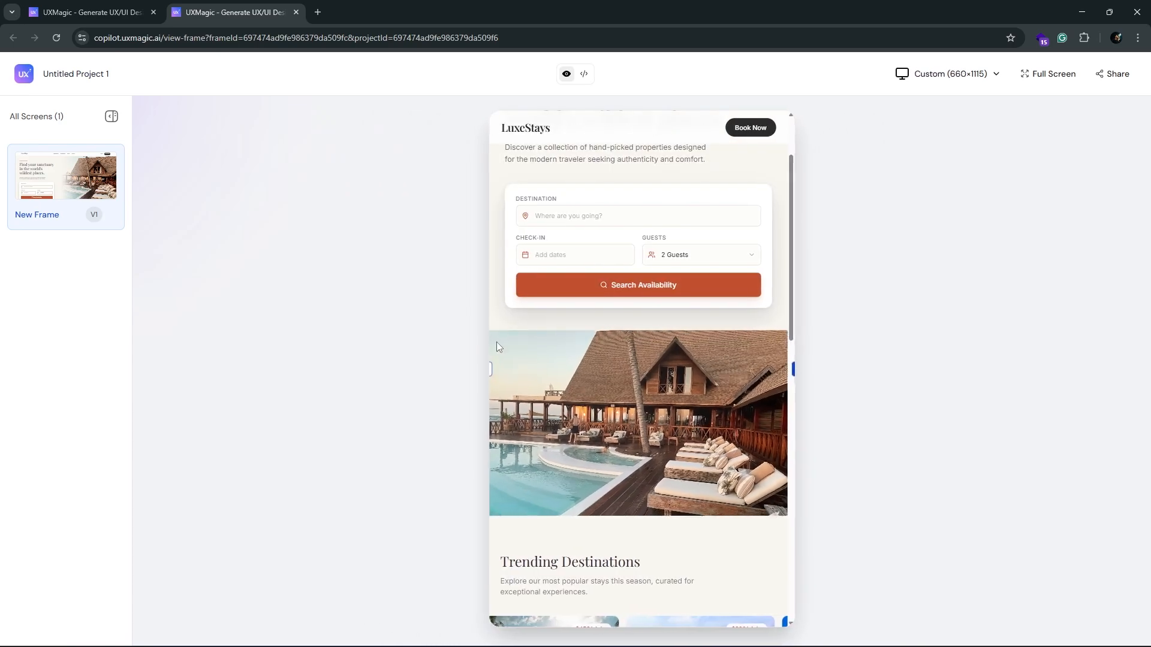
{"action": "scroll", "coordinate": [753, 200], "scroll_direction": "up", "scroll_amount": 2}
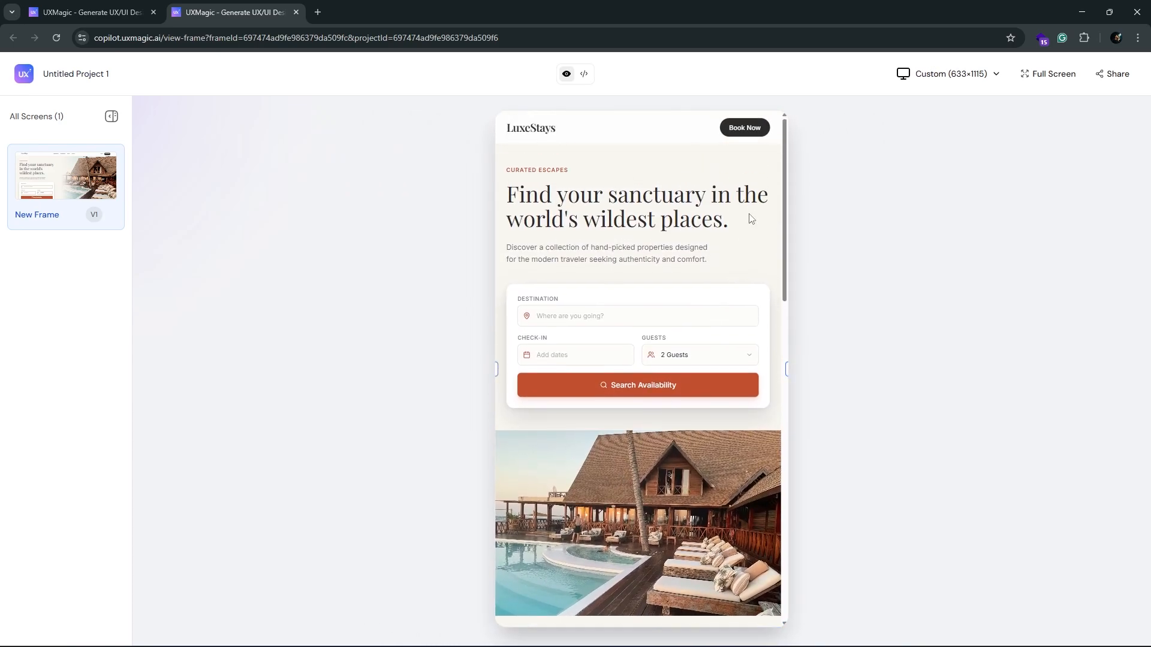
Step: Check the newsletter and footer in the narrow layout, and widen the preview to 1600 px to check the desktop layout
{"action": "scroll", "coordinate": [751, 219], "scroll_direction": "down", "scroll_amount": 10}
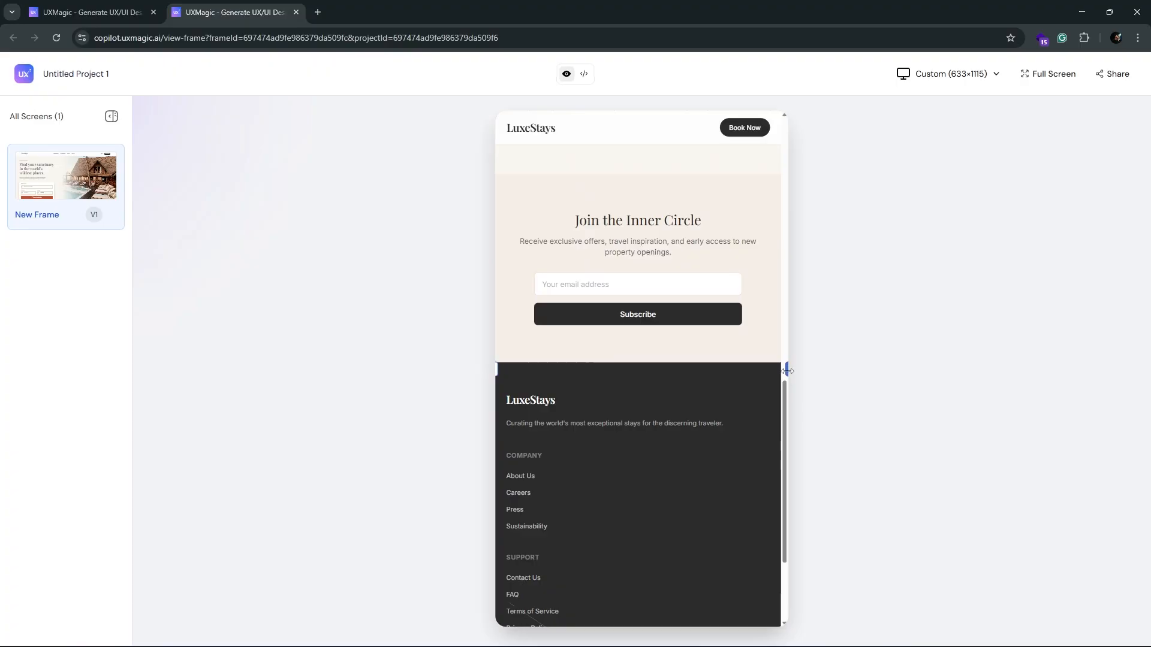
{"action": "left_click_drag", "start_coordinate": [788, 371], "coordinate": [1050, 373]}
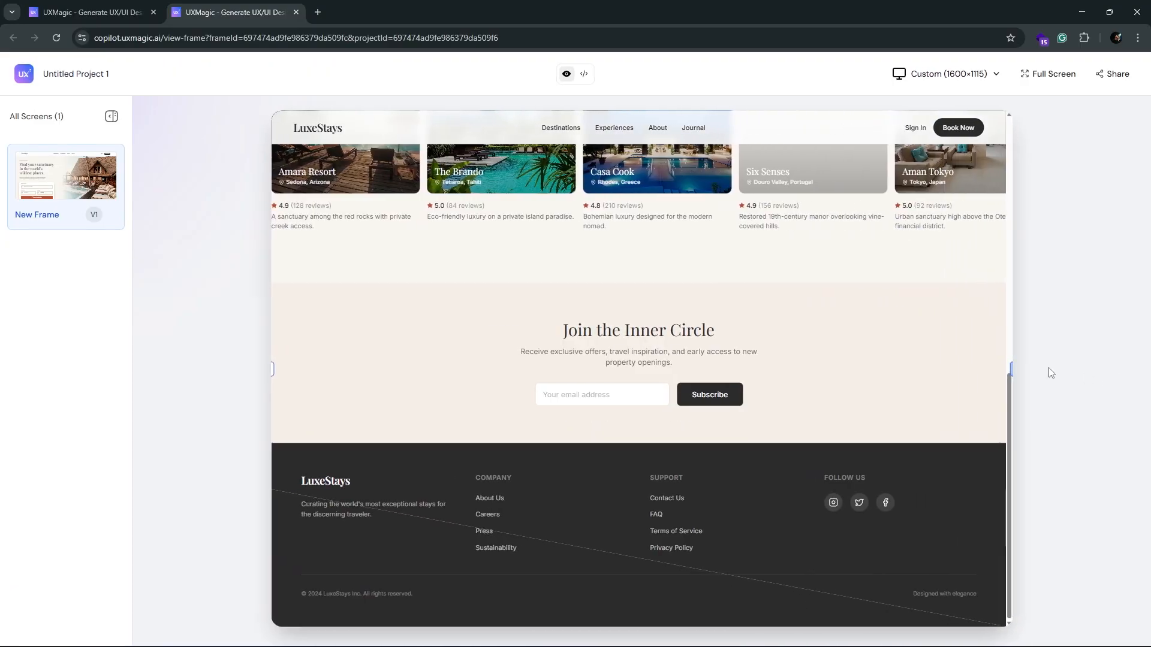
{"action": "scroll", "coordinate": [498, 220], "scroll_direction": "up", "scroll_amount": 10}
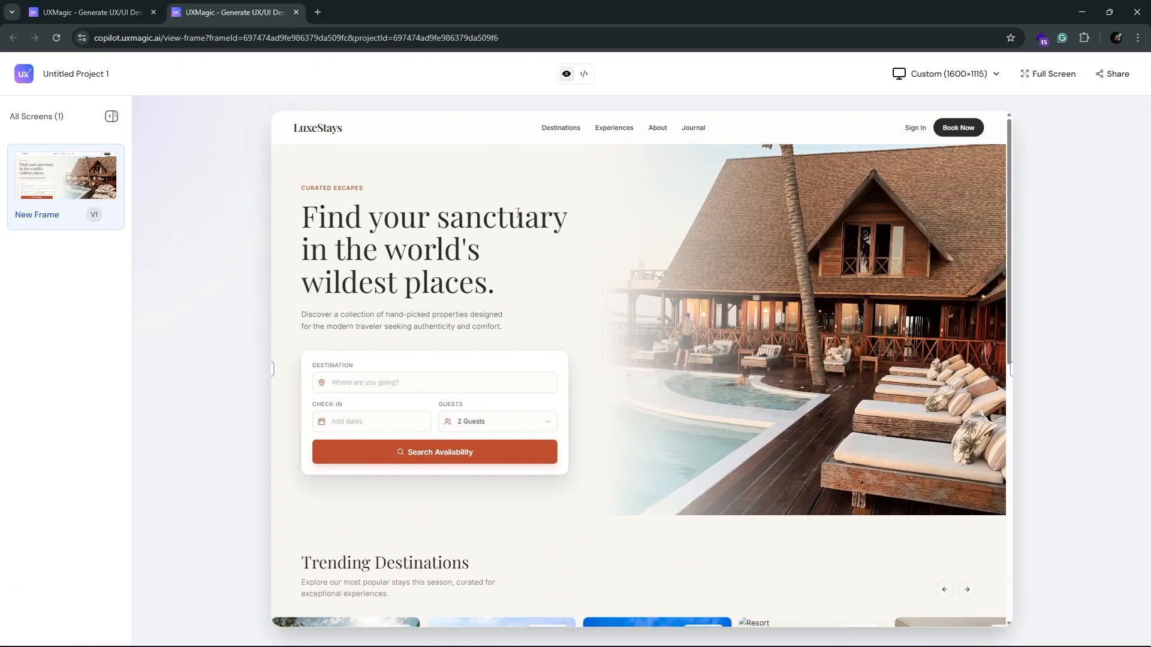
Step: Return to the project canvas and turn on section selection for editing, checking which page sections can be picked
{"action": "left_click", "coordinate": [96, 12]}
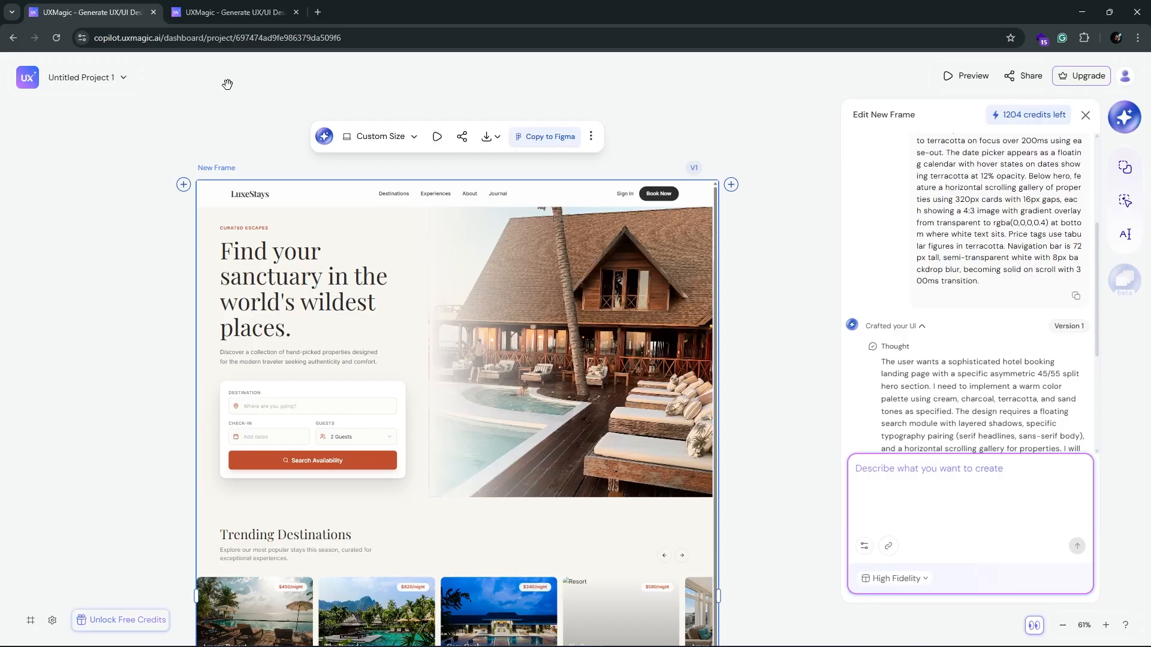
{"action": "left_click", "coordinate": [1125, 201]}
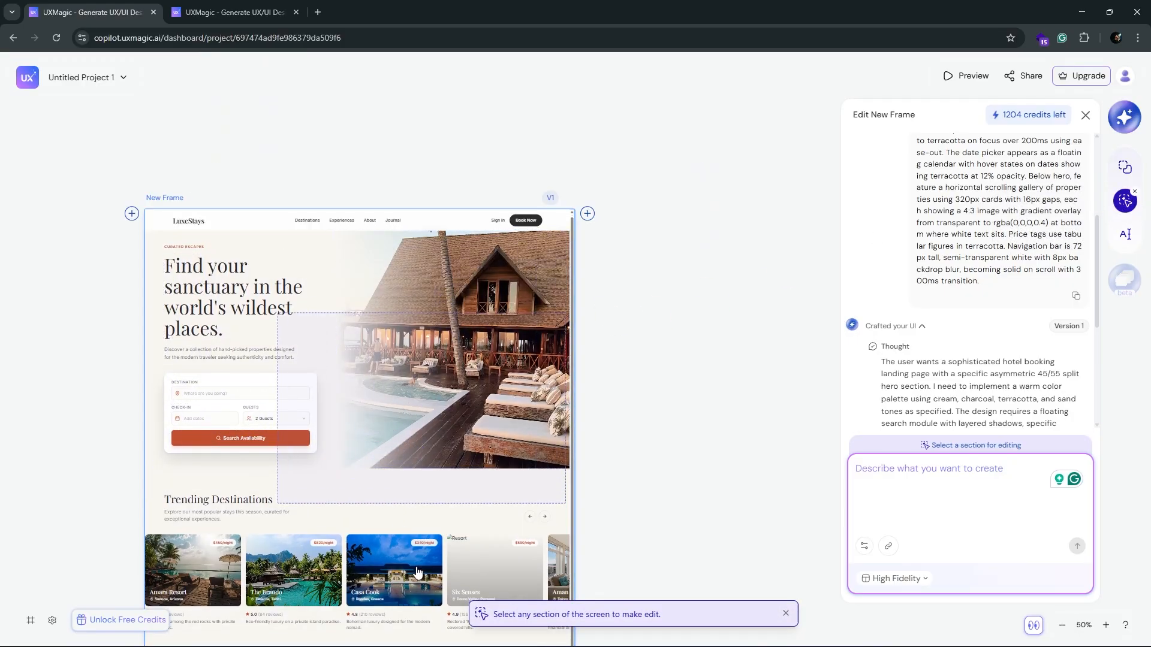
{"action": "scroll", "coordinate": [774, 312], "scroll_direction": "down", "scroll_amount": 5}
{"action": "scroll", "coordinate": [770, 311], "scroll_direction": "down", "scroll_amount": 2}
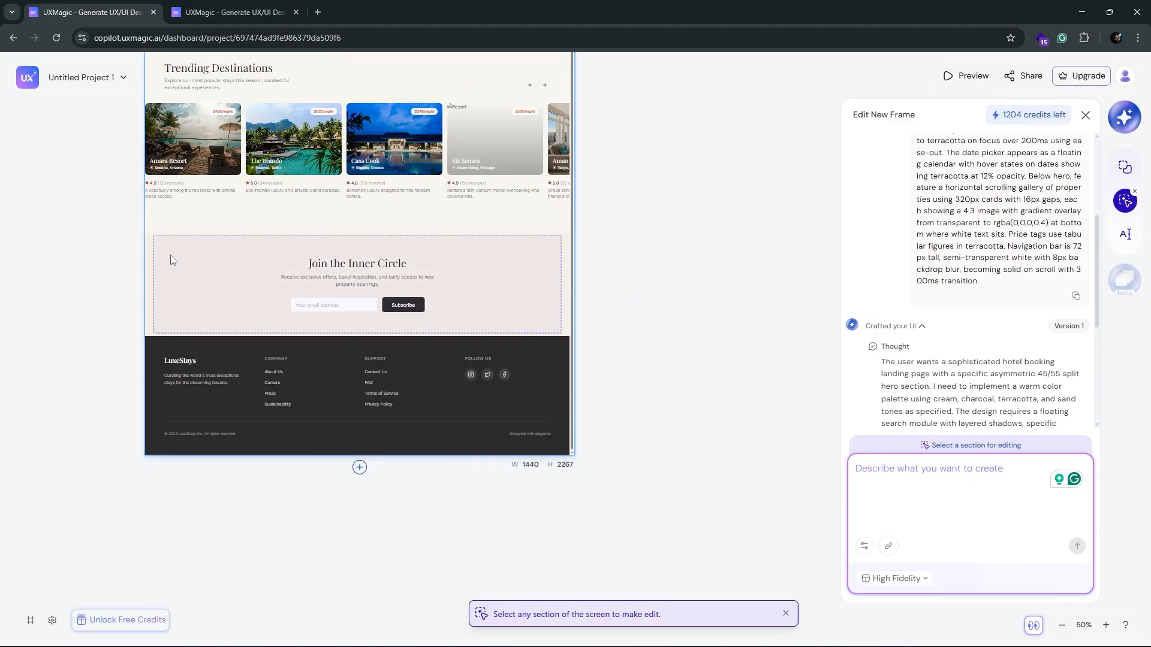
Step: Set New Frame V1 as the reference screen and submit the prompt "Add a testimonial section to this website"
{"action": "left_click", "coordinate": [1120, 173]}
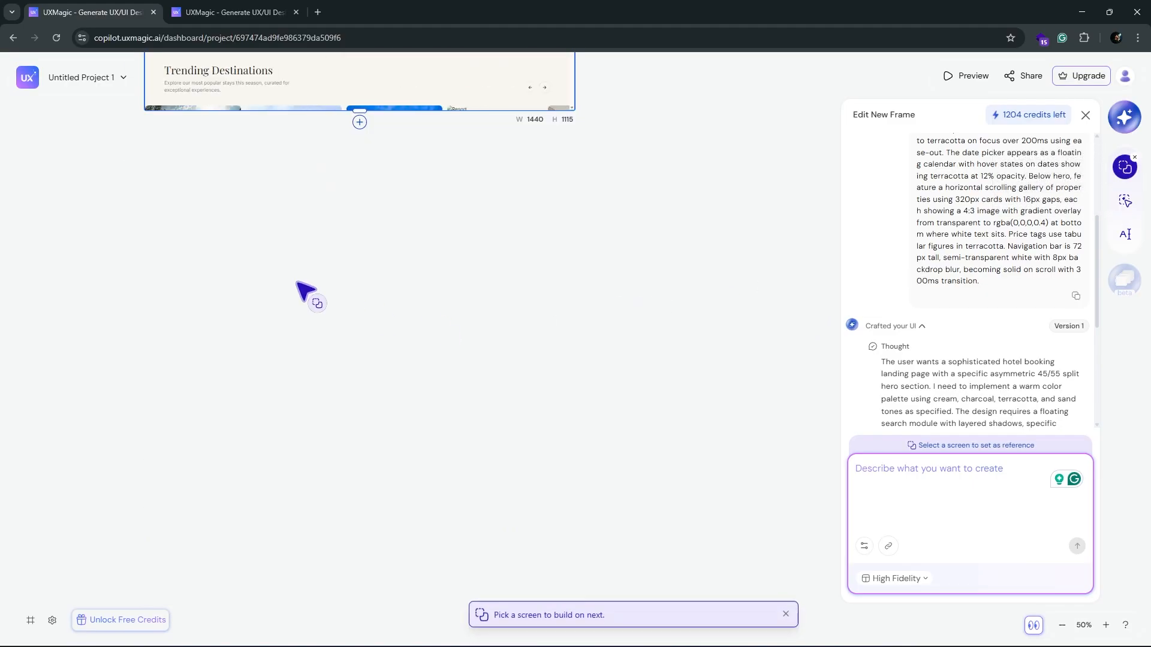
{"action": "scroll", "coordinate": [231, 226], "scroll_direction": "up", "scroll_amount": 8}
{"action": "left_click", "coordinate": [171, 249]}
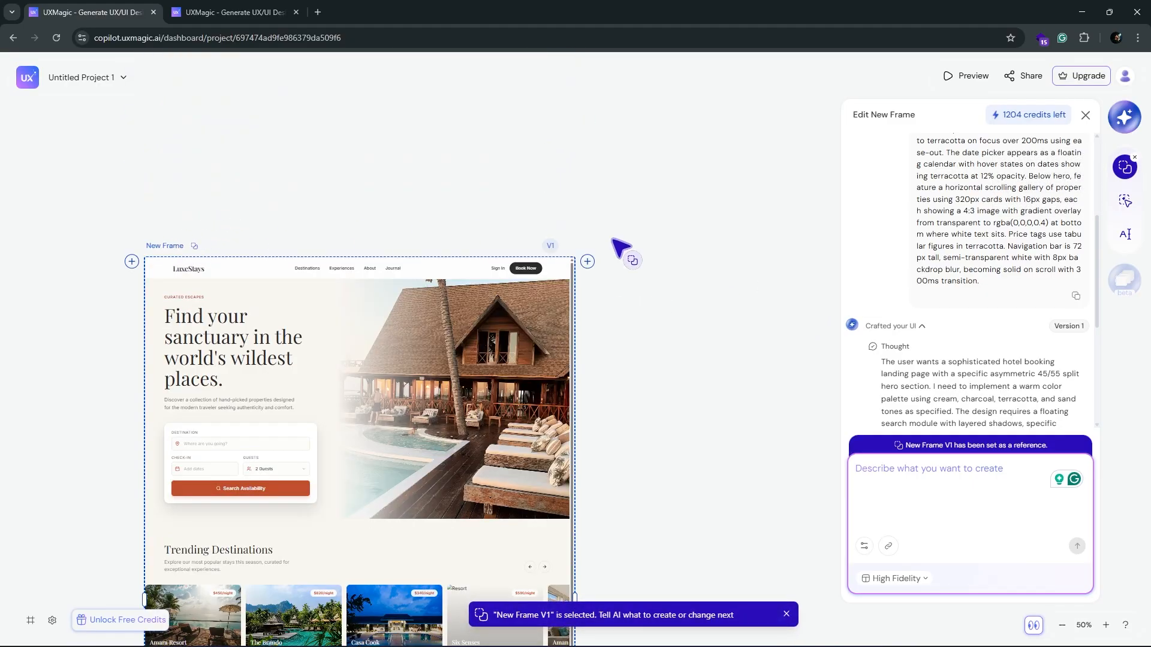
{"action": "scroll", "coordinate": [655, 367], "scroll_direction": "down", "scroll_amount": 6}
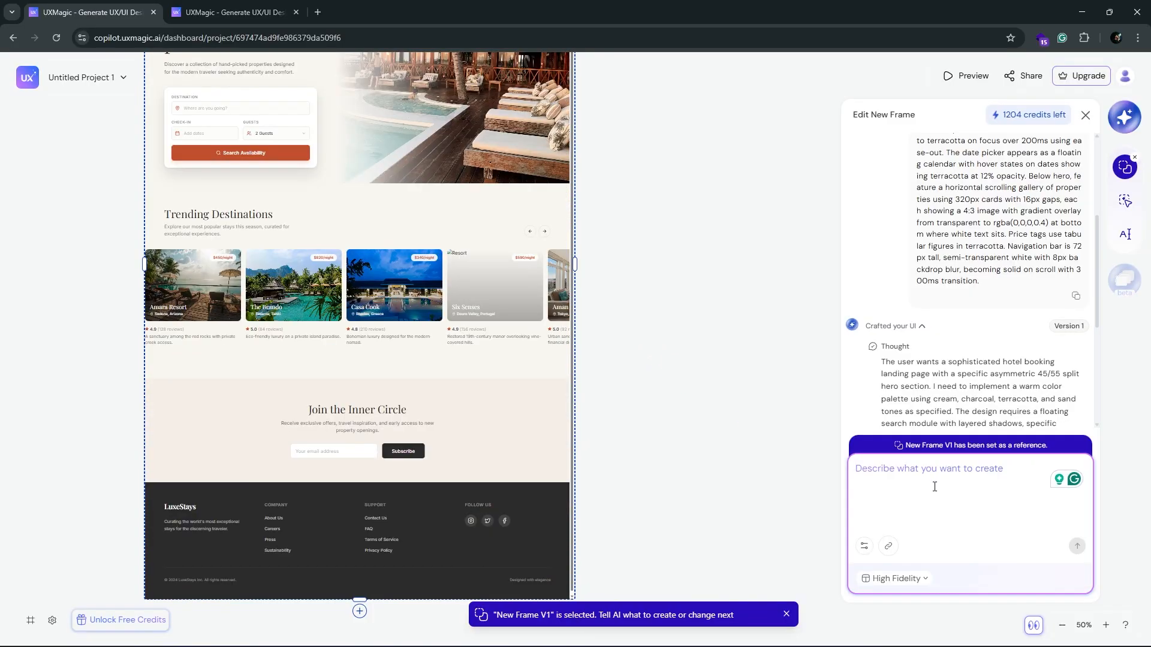
{"action": "type", "text": "Add a testimonial section to this website"}
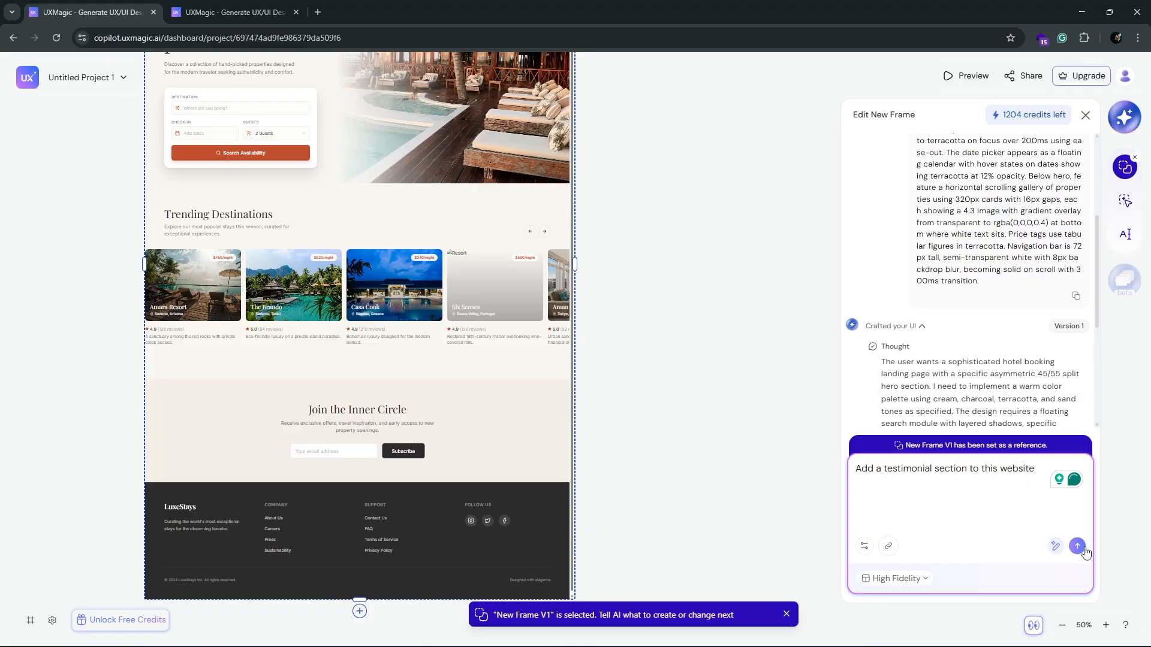
{"action": "left_click", "coordinate": [1084, 551]}
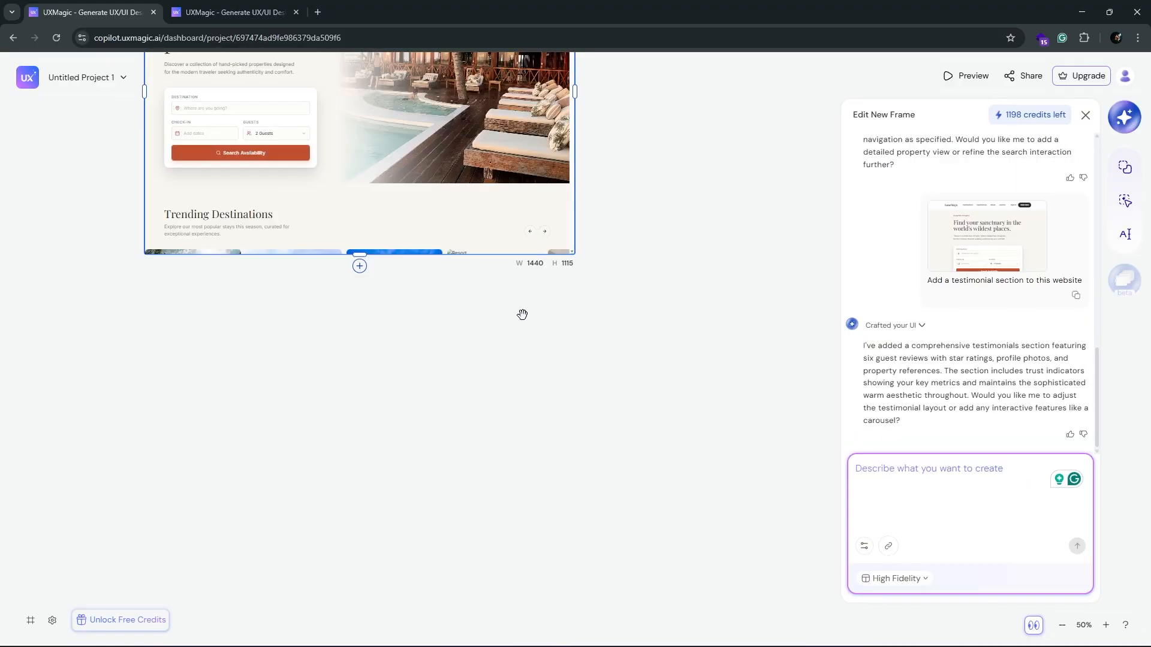
Step: Extend the frame to a height of 3357 and look over the new testimonials section
{"action": "left_click_drag", "start_coordinate": [363, 253], "coordinate": [362, 272]}
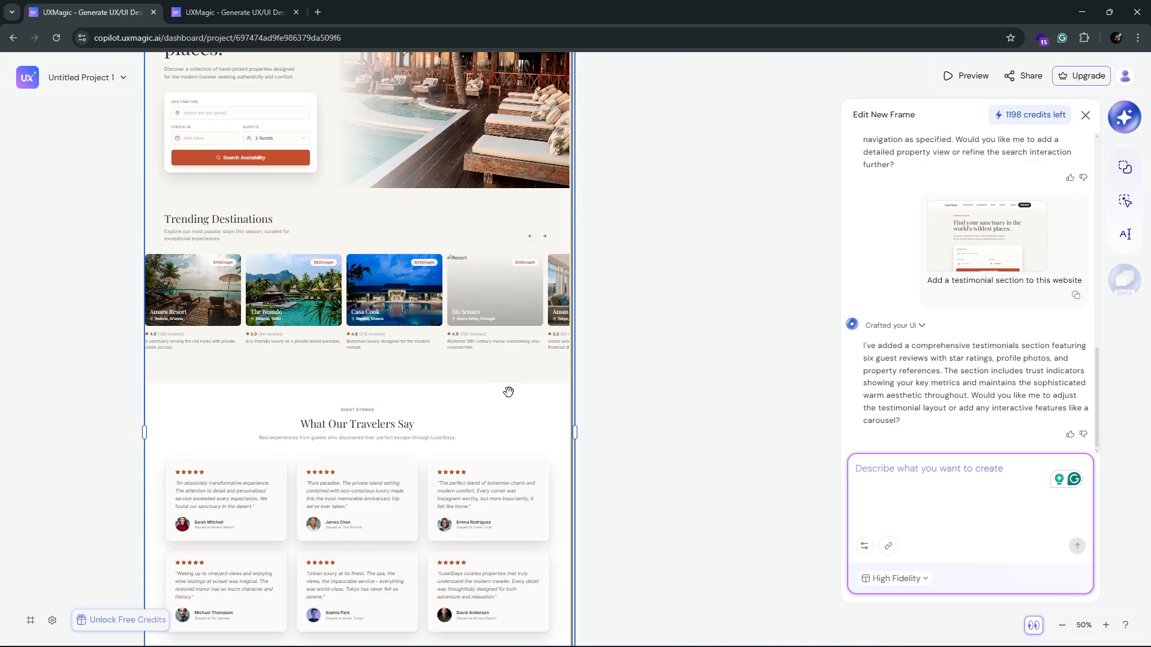
{"action": "scroll", "coordinate": [482, 367], "scroll_direction": "down", "scroll_amount": 4}
{"action": "scroll", "coordinate": [362, 387], "scroll_direction": "down", "scroll_amount": 2}
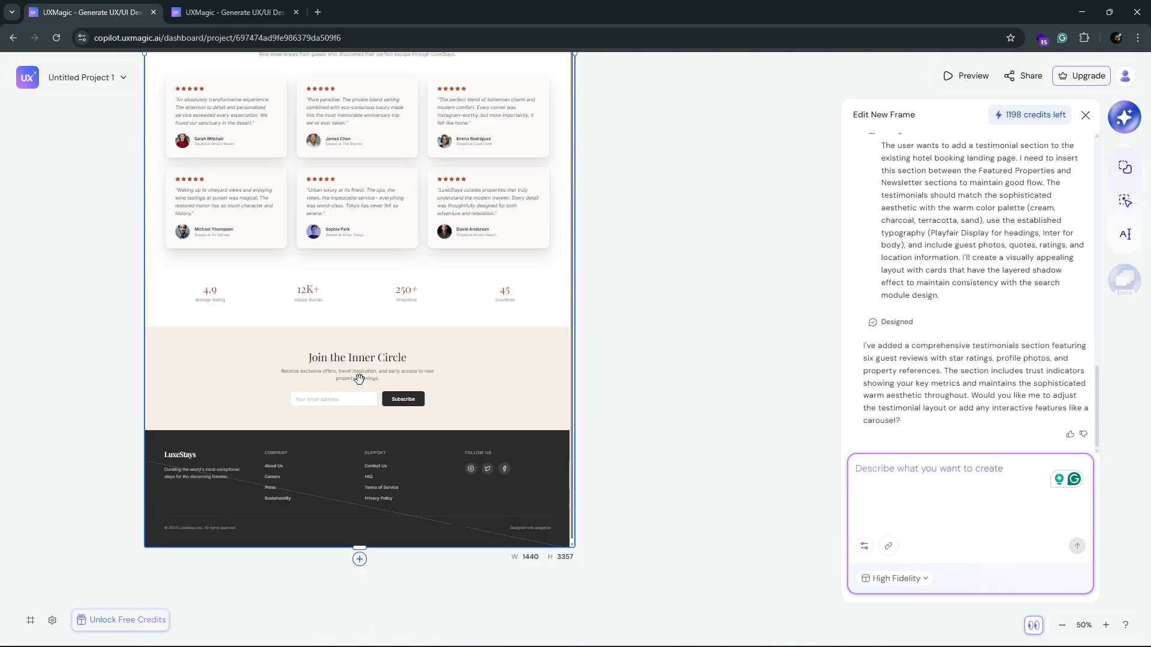
{"action": "scroll", "coordinate": [361, 387], "scroll_direction": "up", "scroll_amount": 3}
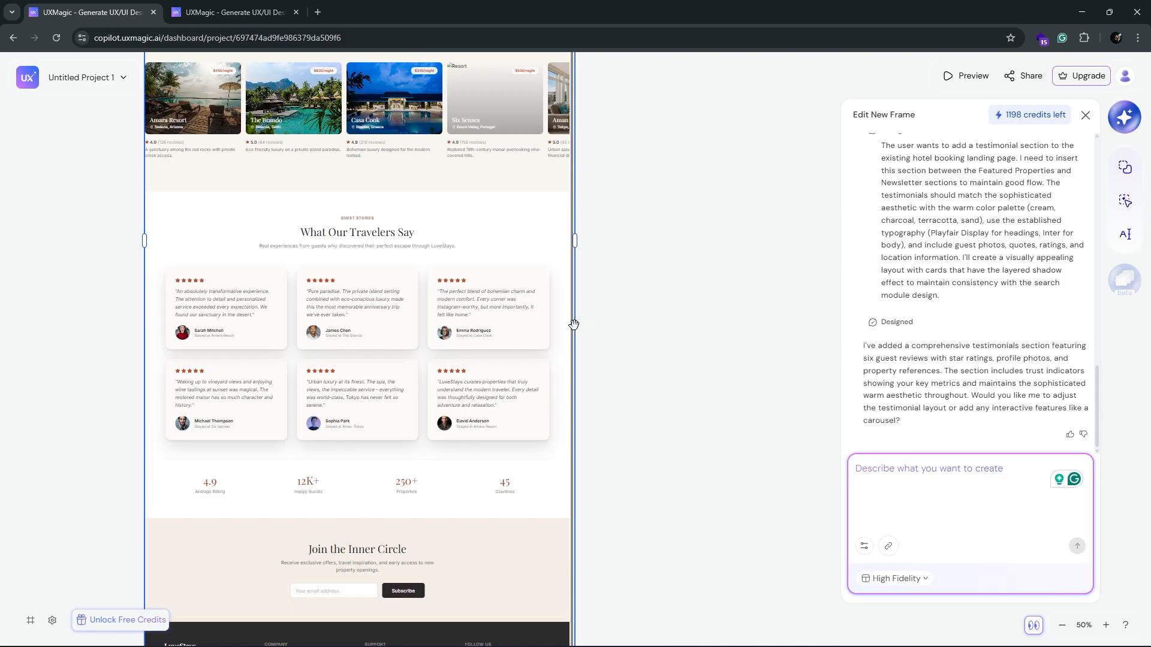
{"action": "scroll", "coordinate": [475, 407], "scroll_direction": "up", "scroll_amount": 6}
{"action": "scroll", "coordinate": [476, 408], "scroll_direction": "down", "scroll_amount": 5}
Step: Edit the testimonials heading directly to read "What Our Guests Say" and save the change
{"action": "left_click", "coordinate": [1125, 235]}
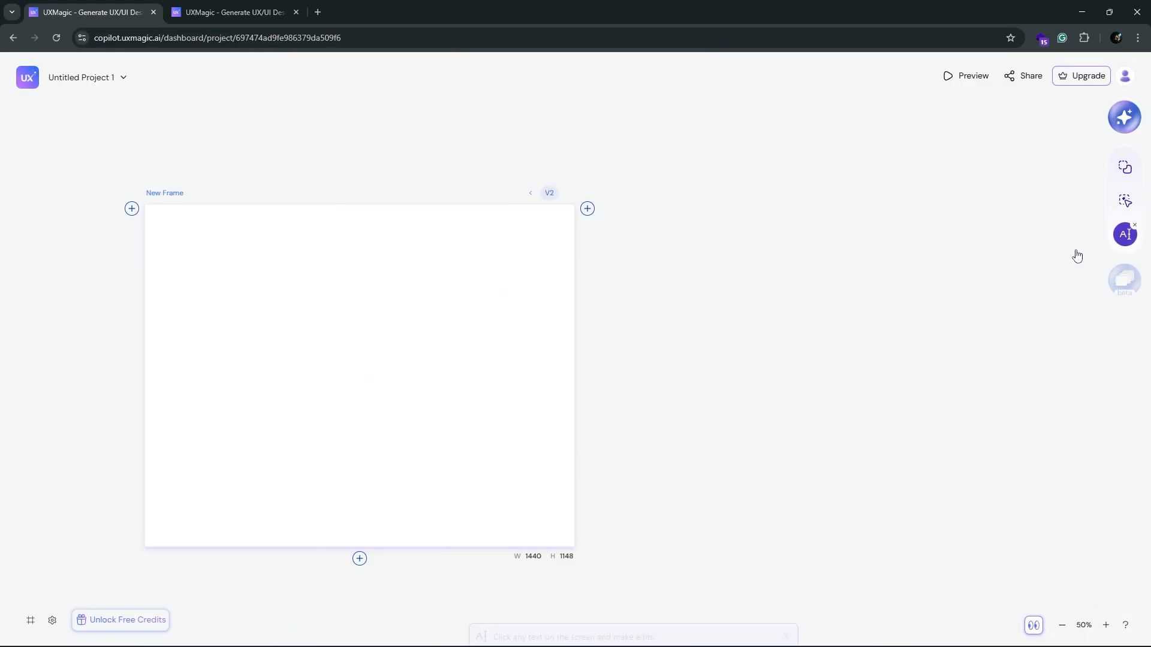
{"action": "scroll", "coordinate": [562, 507], "scroll_direction": "down", "scroll_amount": 5}
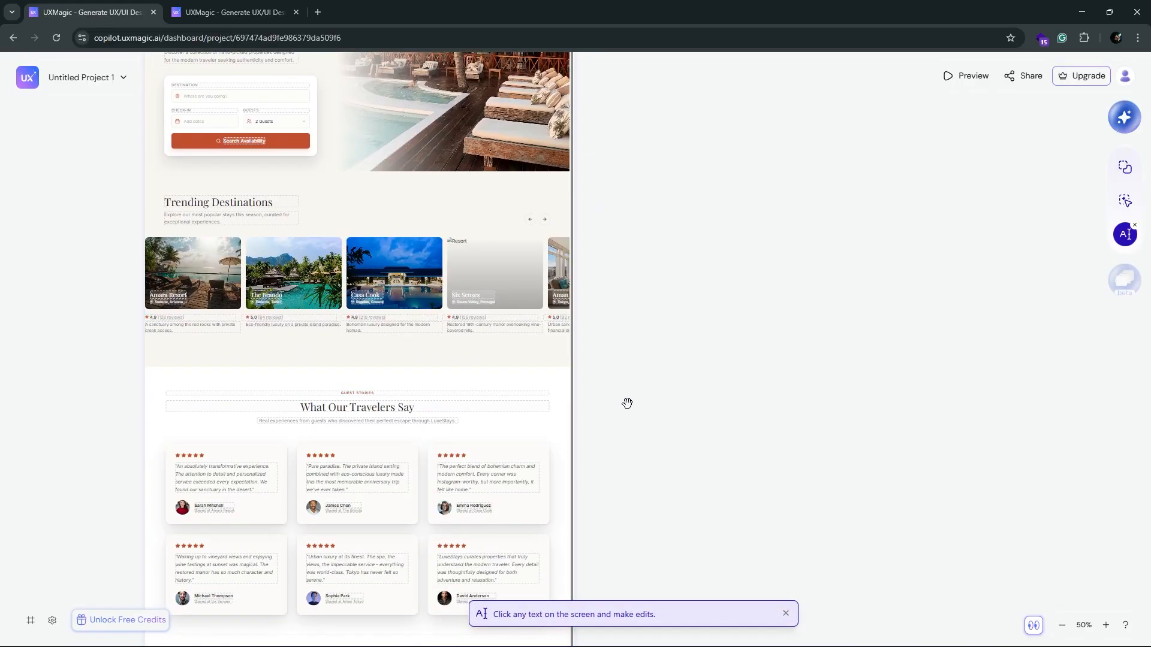
{"action": "scroll", "coordinate": [383, 124], "scroll_direction": "up", "scroll_amount": 2, "text": "ctrl"}
{"action": "left_click", "coordinate": [410, 140]}
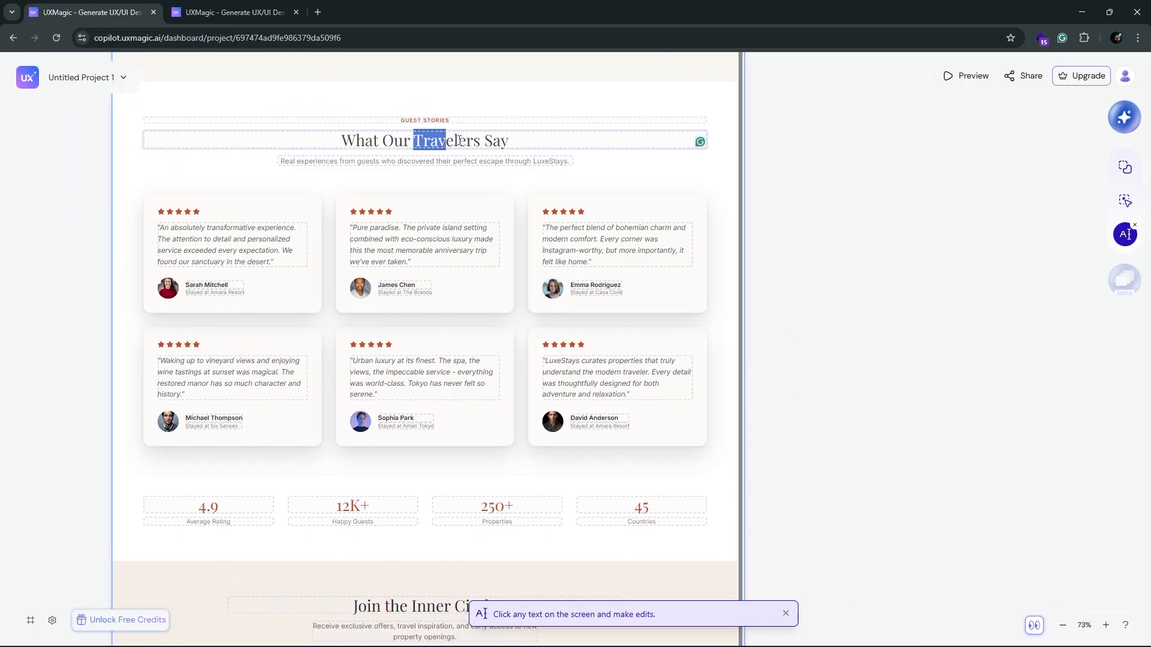
{"action": "type", "text": "G"}
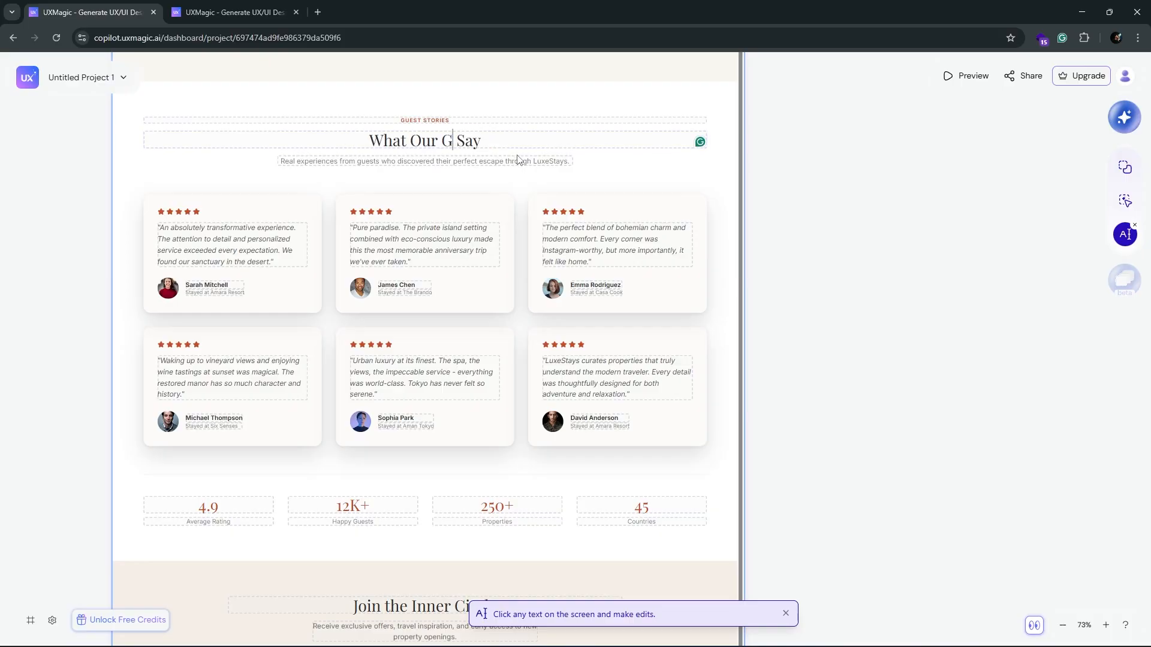
{"action": "type", "text": "uests"}
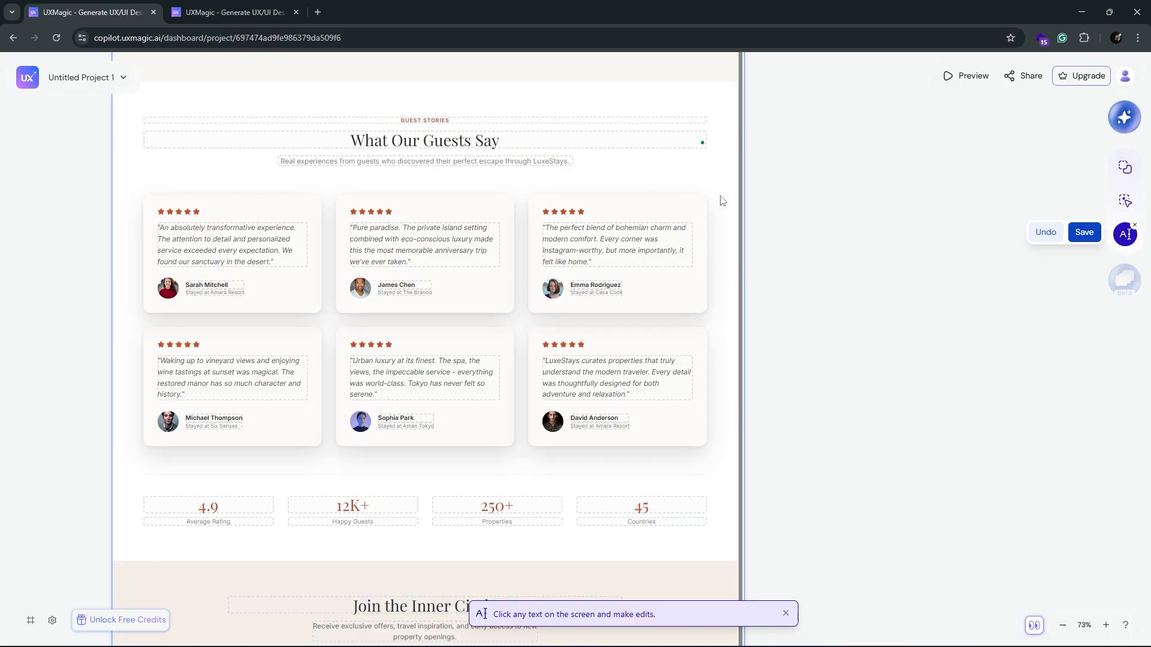
{"action": "left_click", "coordinate": [1095, 237]}
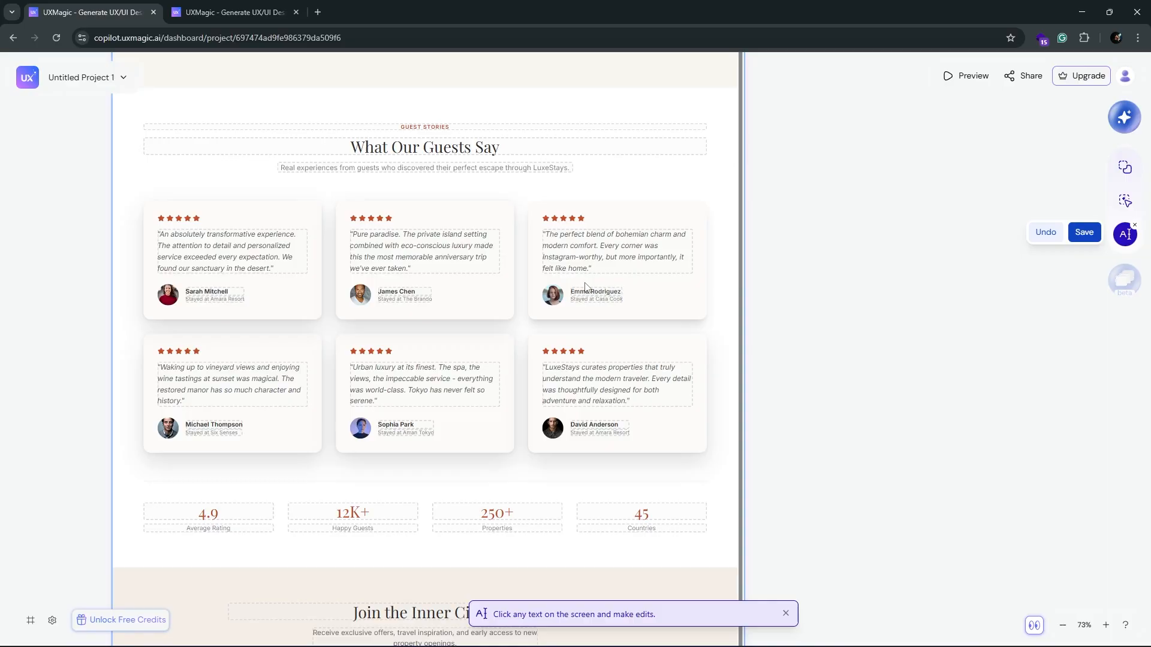
Step: Set New Frame V2 as the reference screen and submit the prompt "Add a section showing all the amenities"
{"action": "scroll", "coordinate": [497, 420], "scroll_direction": "down", "scroll_amount": 5}
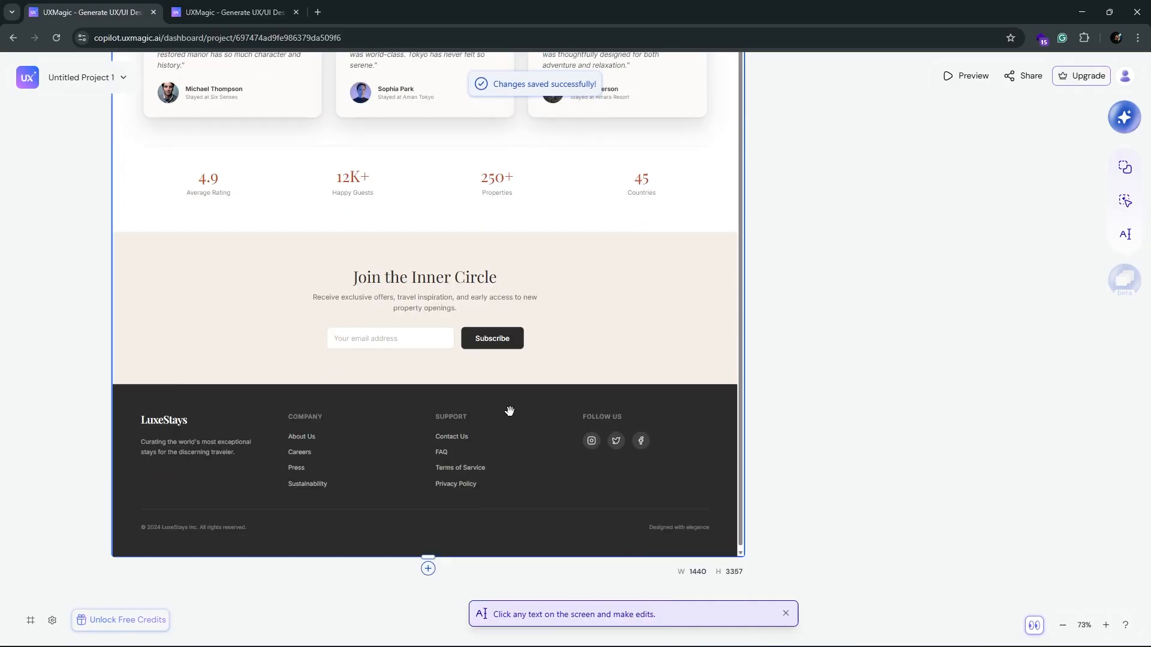
{"action": "scroll", "coordinate": [513, 409], "scroll_direction": "down", "scroll_amount": 3}
{"action": "scroll", "coordinate": [909, 464], "scroll_direction": "up", "scroll_amount": 5}
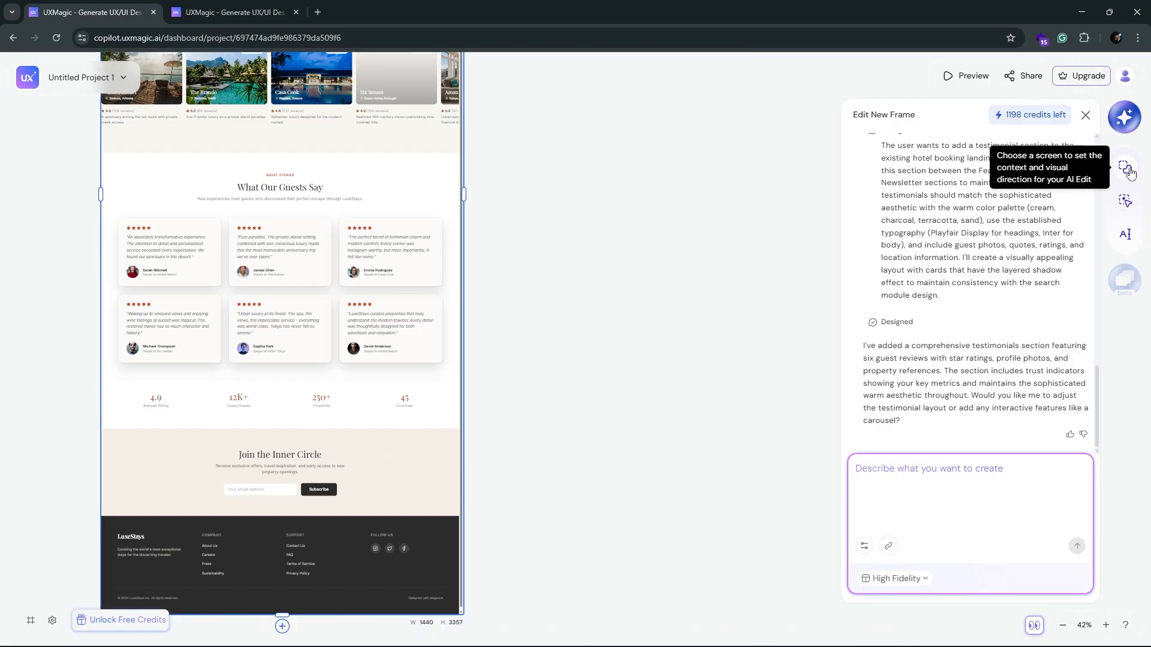
{"action": "left_click", "coordinate": [1127, 170]}
{"action": "scroll", "coordinate": [252, 296], "scroll_direction": "up", "scroll_amount": 10}
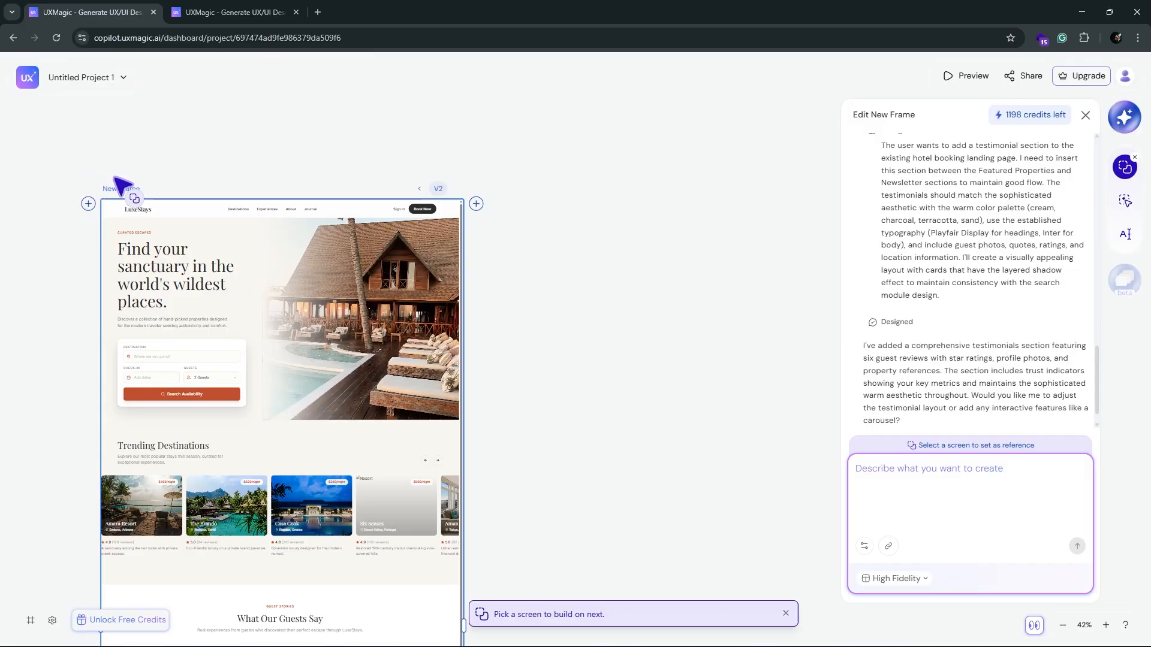
{"action": "left_click", "coordinate": [137, 190]}
{"action": "left_click", "coordinate": [933, 488]}
{"action": "type", "text": "Add a section showing all the amenit"}
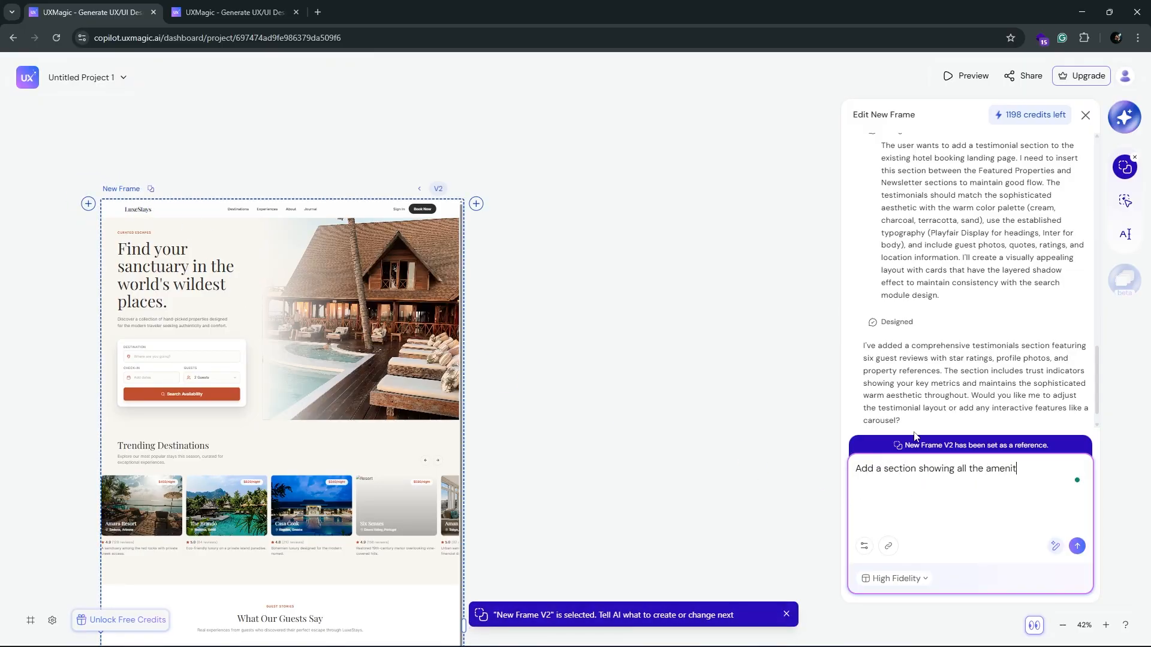
{"action": "type", "text": "ies"}
{"action": "left_click", "coordinate": [1077, 546]}
Step: Extend the frame to the full page length and examine the new Amenities & Services section up close
{"action": "scroll", "coordinate": [621, 359], "scroll_direction": "down", "scroll_amount": 4}
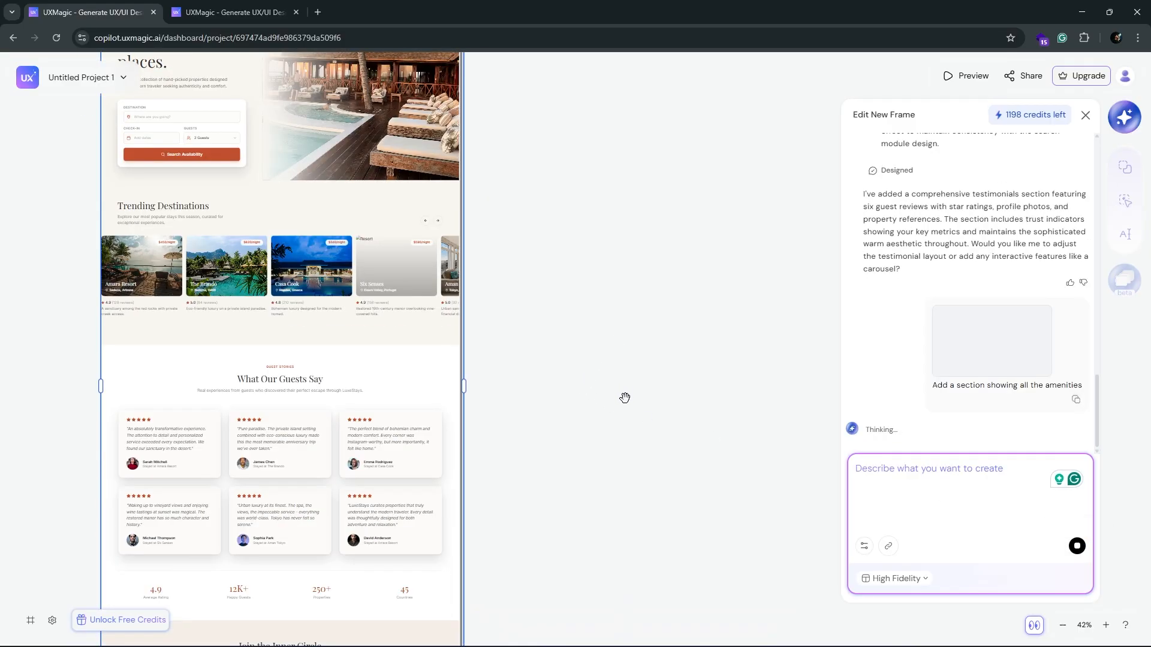
{"action": "scroll", "coordinate": [624, 398], "scroll_direction": "down", "scroll_amount": 3}
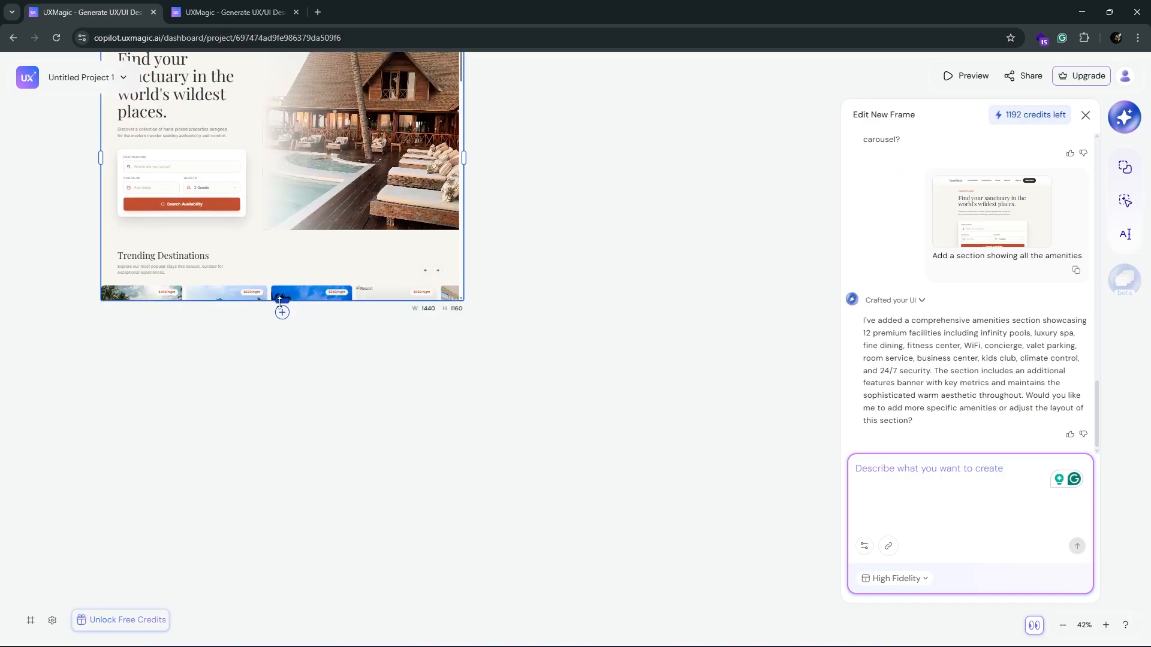
{"action": "scroll", "coordinate": [624, 298], "scroll_direction": "down", "scroll_amount": 3}
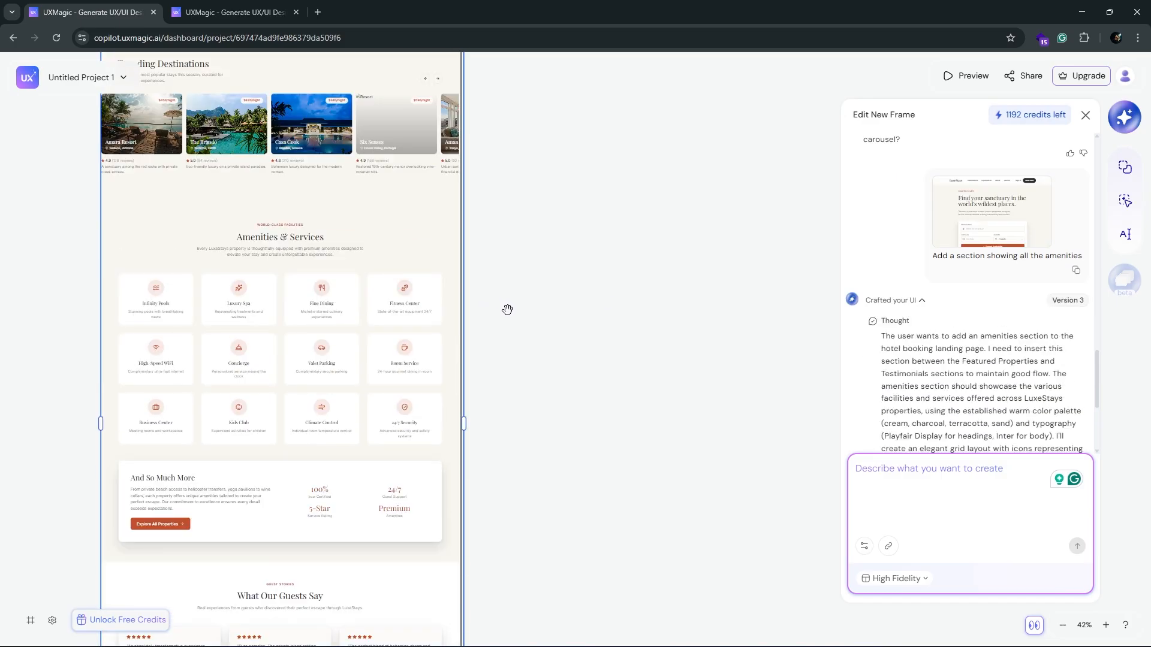
{"action": "left_click_drag", "start_coordinate": [507, 309], "coordinate": [739, 285]}
{"action": "scroll", "coordinate": [554, 349], "scroll_direction": "down", "scroll_amount": 4}
{"action": "scroll", "coordinate": [599, 212], "scroll_direction": "up", "scroll_amount": 3}
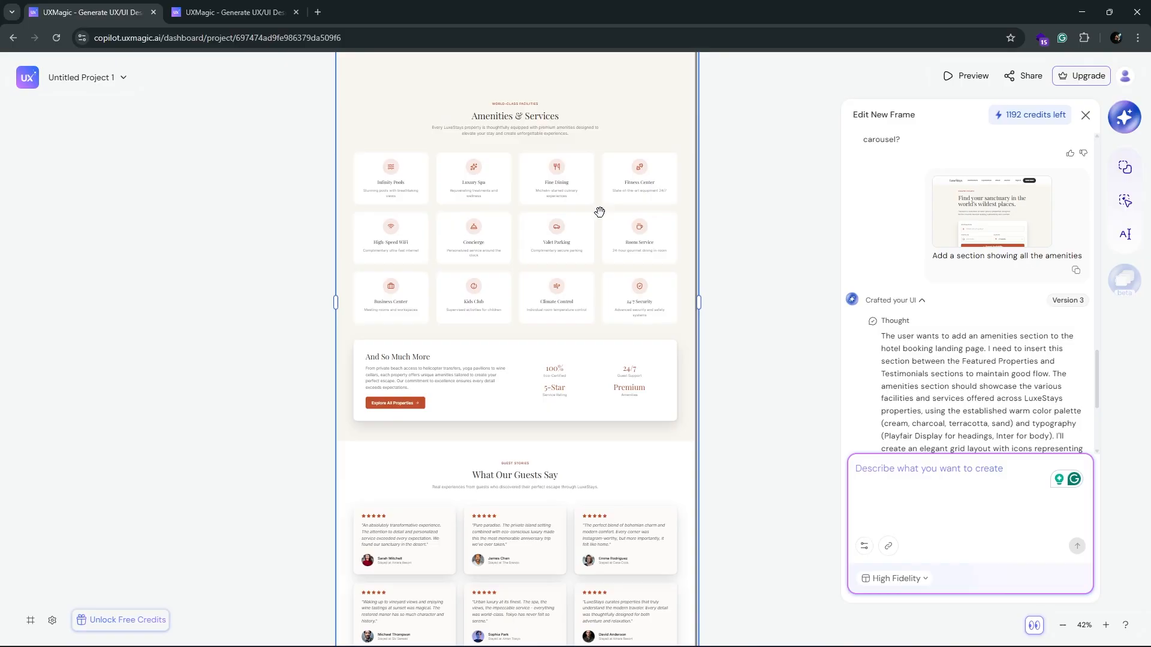
{"action": "scroll", "coordinate": [572, 201], "scroll_direction": "up", "scroll_amount": 5}
{"action": "scroll", "coordinate": [727, 492], "scroll_direction": "up", "scroll_amount": 3}
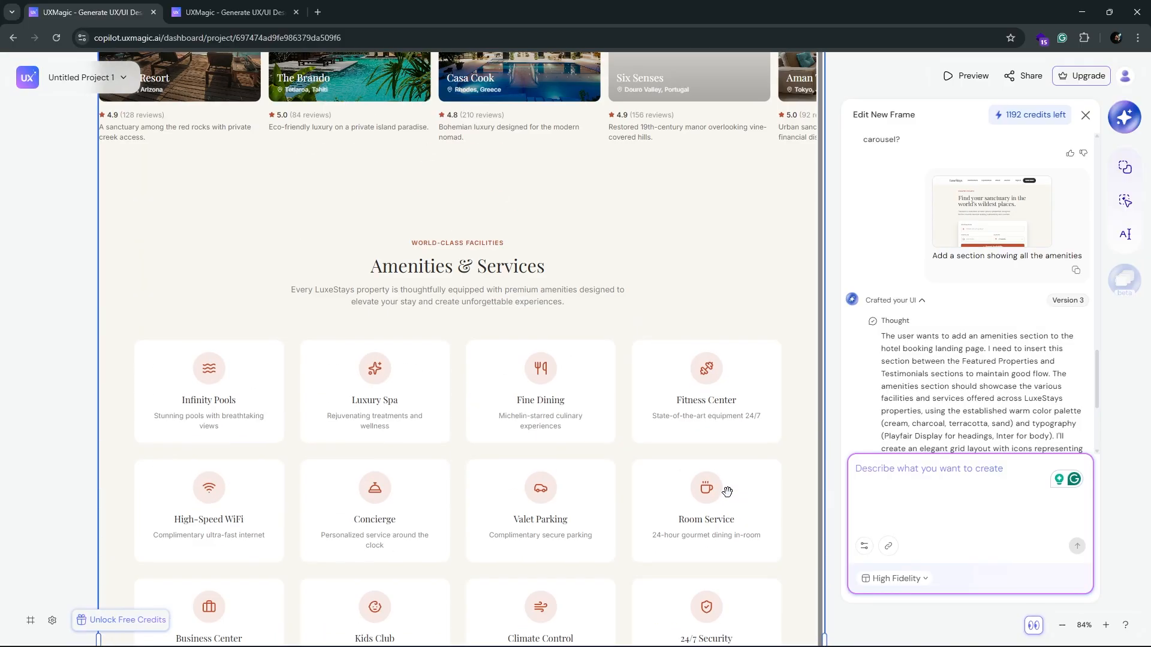
{"action": "scroll", "coordinate": [727, 489], "scroll_direction": "up", "scroll_amount": 5}
{"action": "scroll", "coordinate": [324, 316], "scroll_direction": "down", "scroll_amount": 5}
Step: Preview version V3 of the landing page in full screen and check its amenities cards and testimonials
{"action": "left_click", "coordinate": [353, 84]}
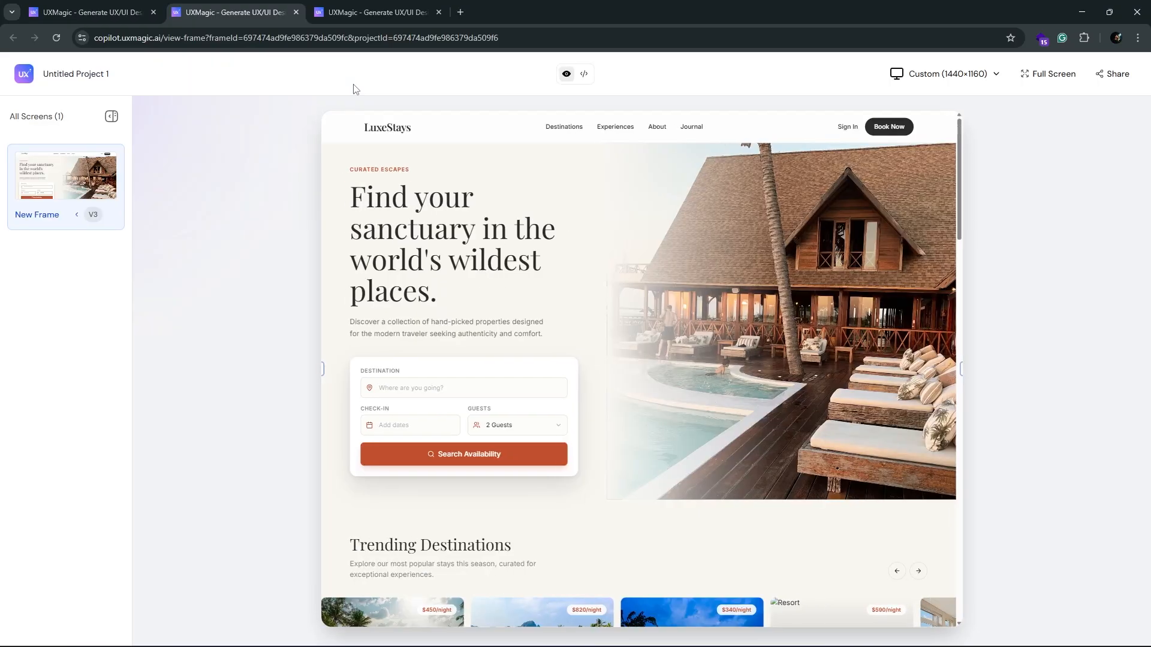
{"action": "left_click", "coordinate": [1042, 74]}
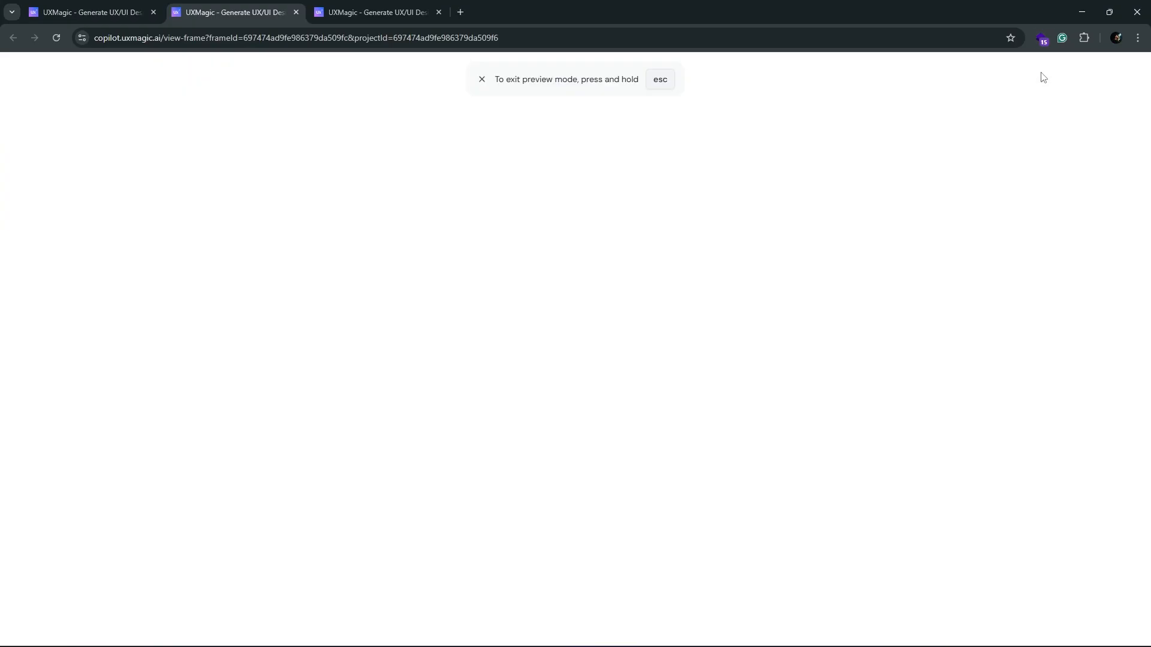
{"action": "scroll", "coordinate": [798, 318], "scroll_direction": "down", "scroll_amount": 12}
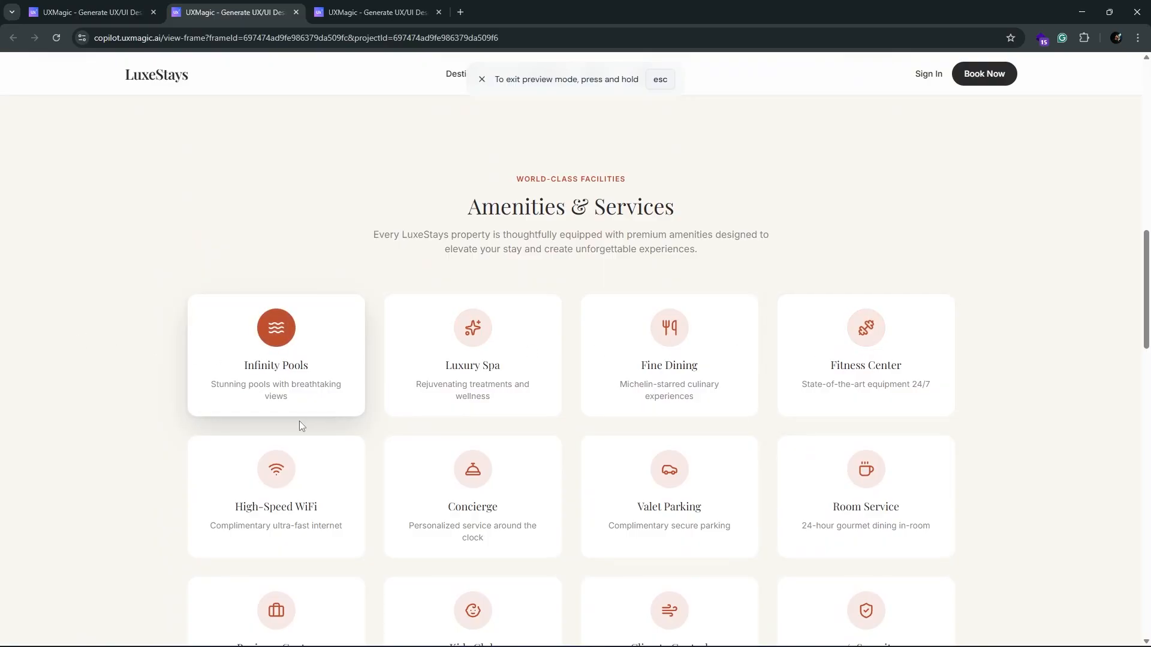
{"action": "scroll", "coordinate": [298, 426], "scroll_direction": "down", "scroll_amount": 3}
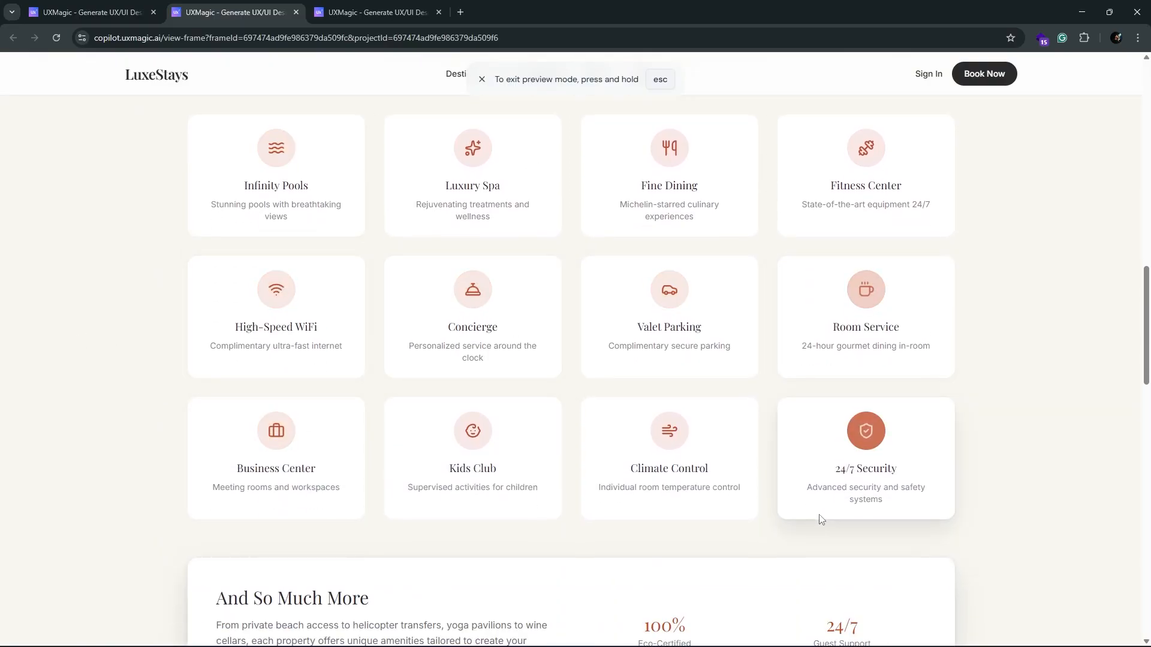
{"action": "scroll", "coordinate": [420, 419], "scroll_direction": "down", "scroll_amount": 6}
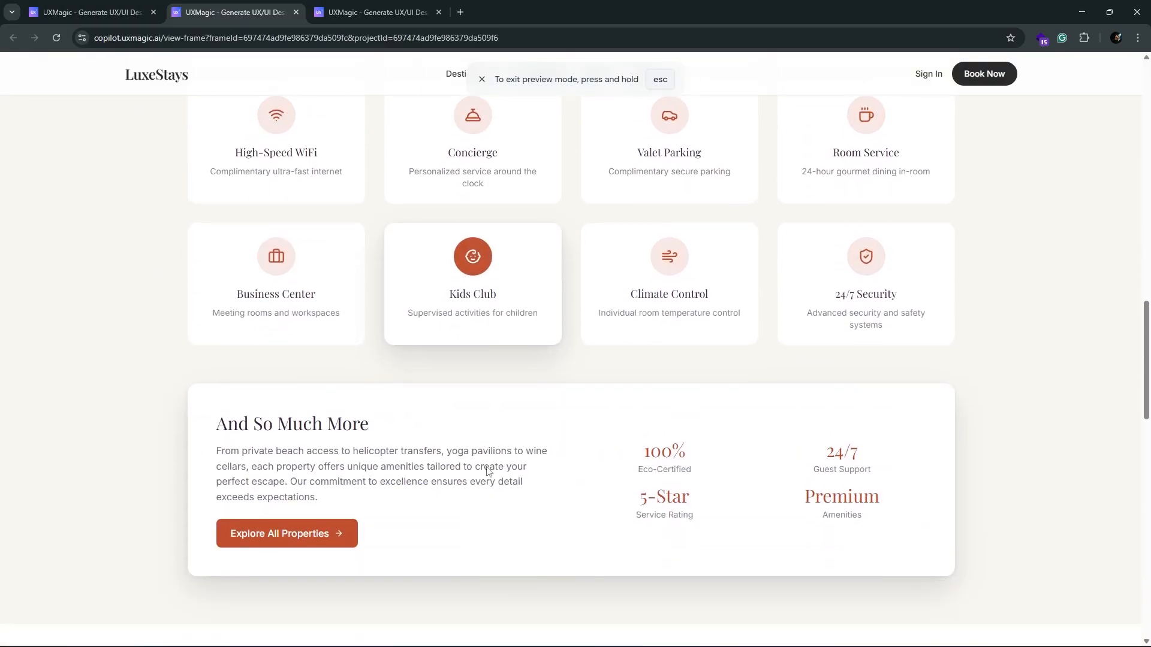
{"action": "scroll", "coordinate": [586, 470], "scroll_direction": "down", "scroll_amount": 5}
{"action": "scroll", "coordinate": [535, 461], "scroll_direction": "down", "scroll_amount": 4}
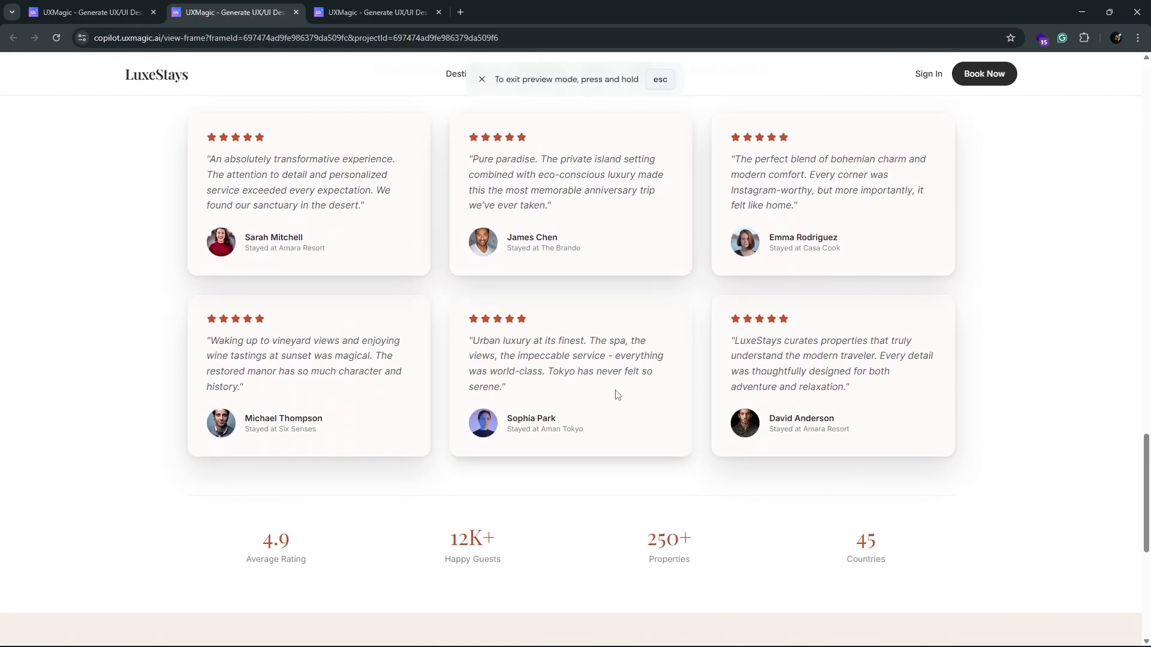
Step: Generate a wireframe in a new frame from the prompt "Create a landing page of ecommerce website about skincare products"
{"action": "left_click", "coordinate": [91, 12]}
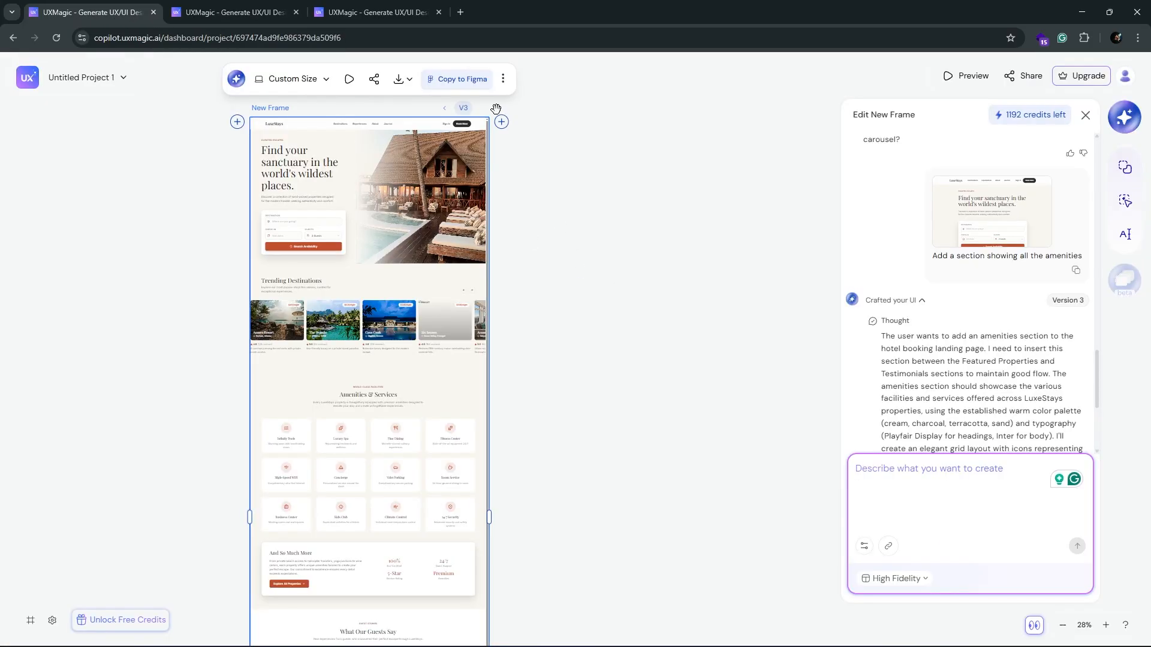
{"action": "left_click", "coordinate": [501, 122]}
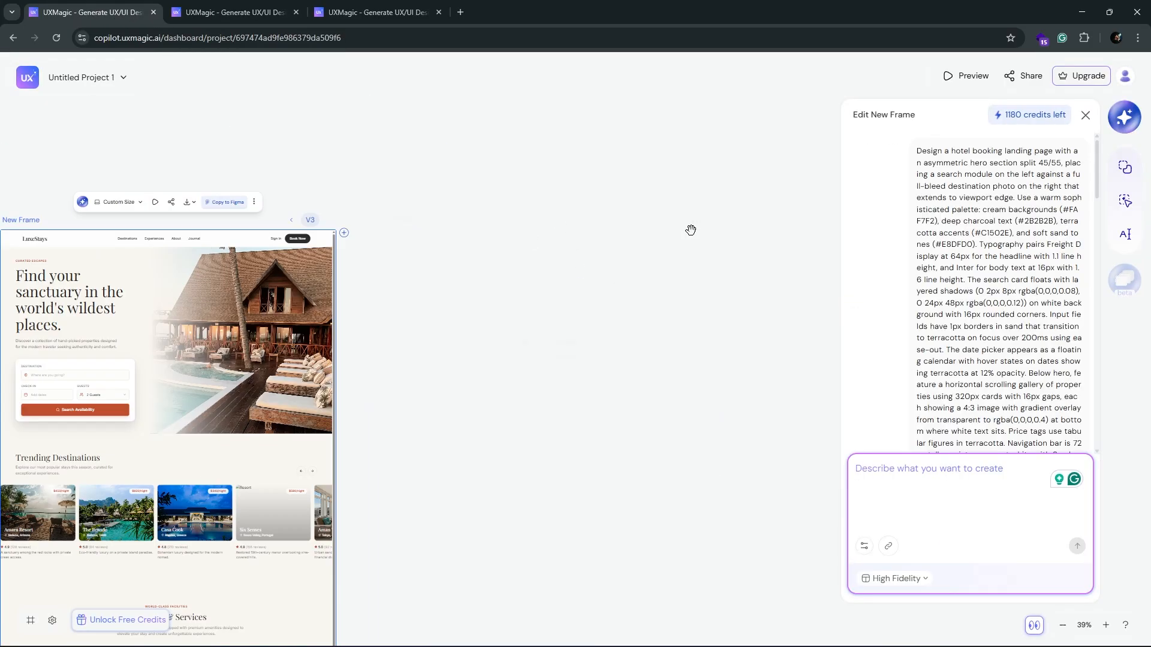
{"action": "left_click", "coordinate": [910, 165]}
{"action": "type", "text": "Cre"}
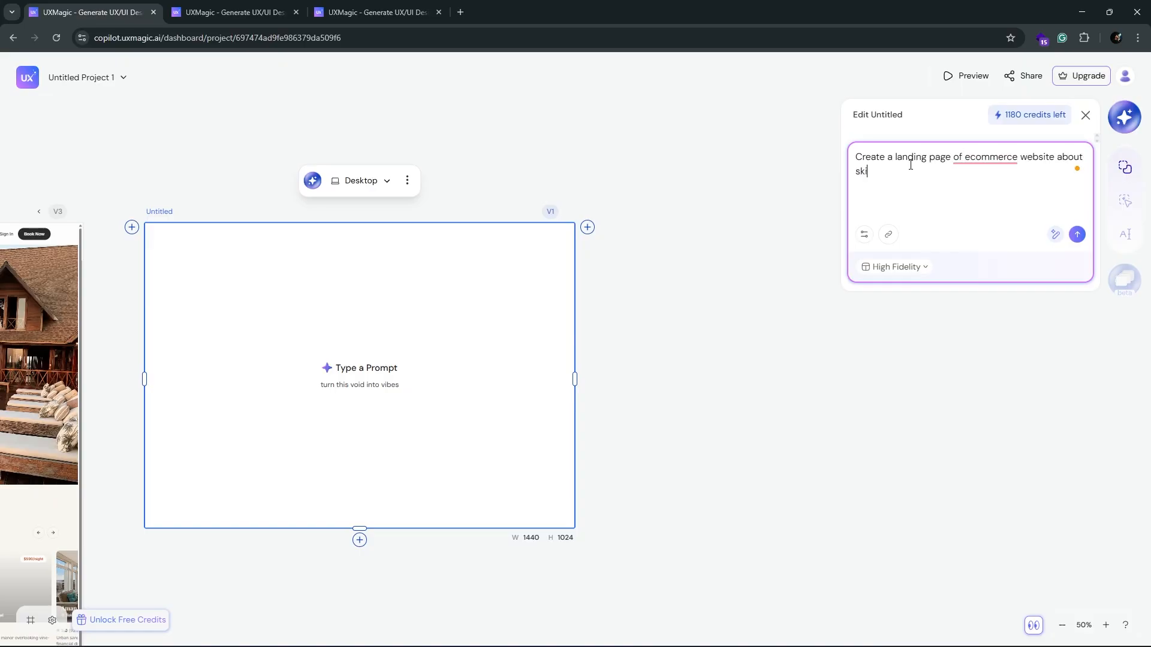
{"action": "left_click", "coordinate": [896, 267]}
{"action": "left_click", "coordinate": [897, 240]}
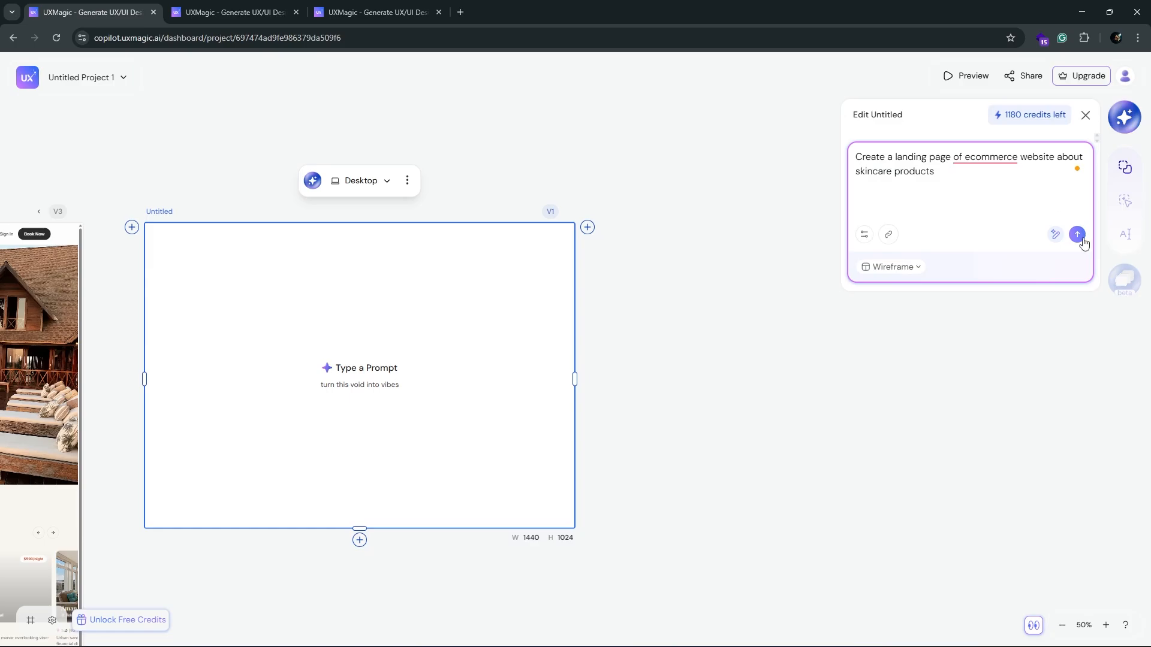
{"action": "left_click", "coordinate": [1079, 237]}
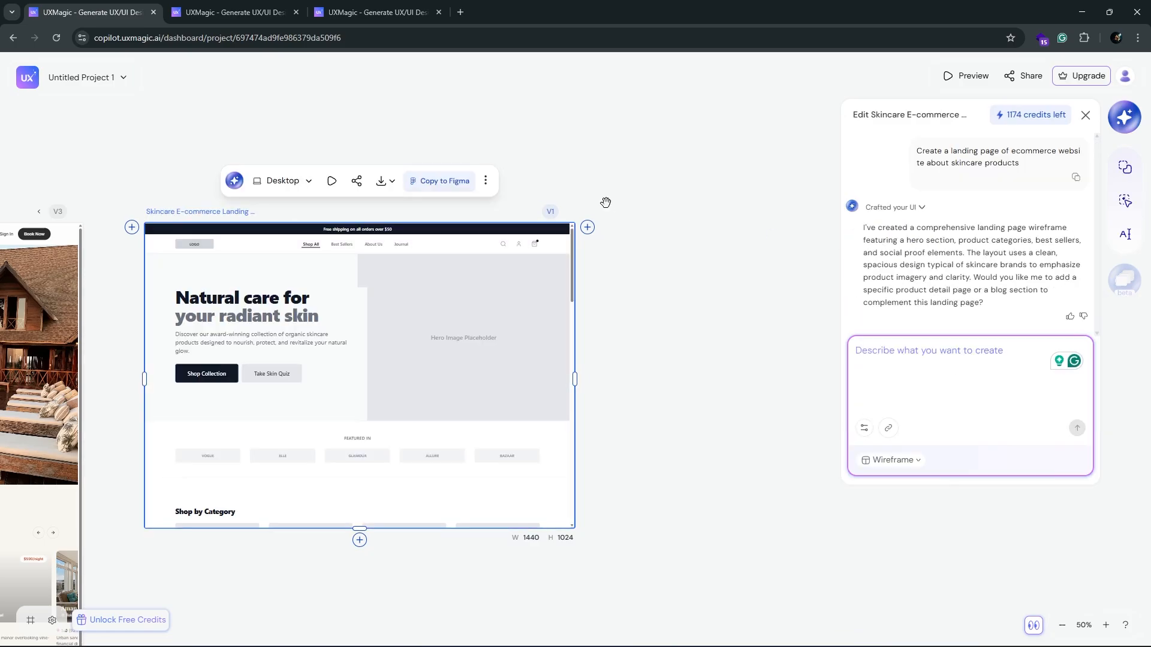
Step: Extend the skincare wireframe's frame to a height of about 4056 and review its sections down to the footer
{"action": "scroll", "coordinate": [505, 376], "scroll_direction": "down", "scroll_amount": 4}
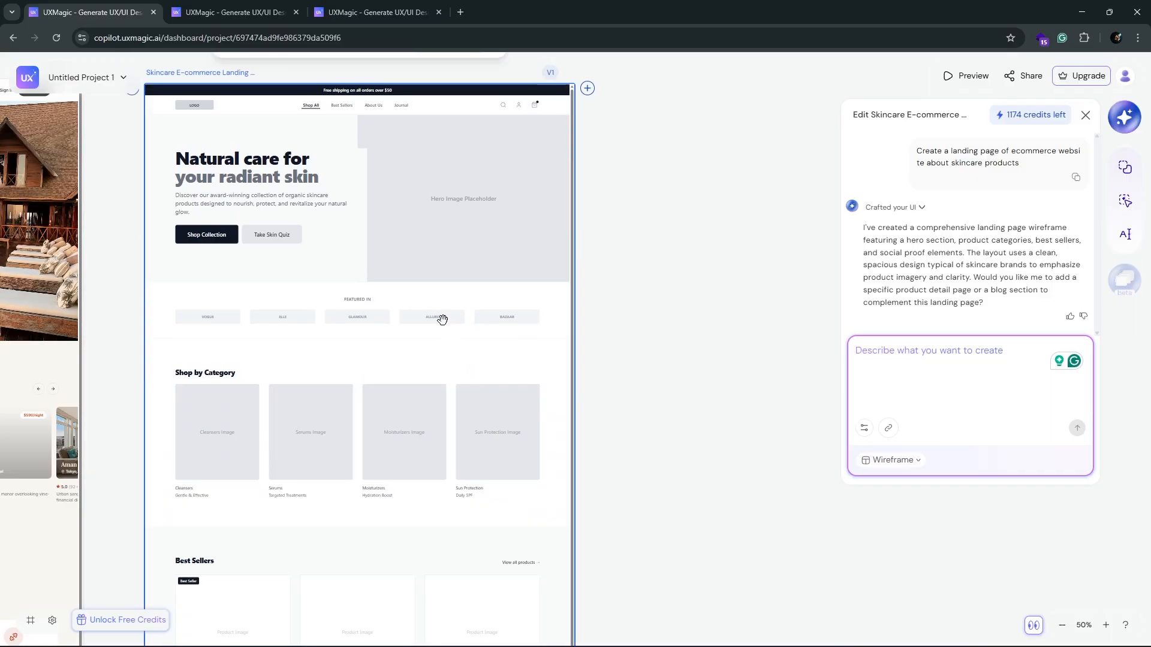
{"action": "scroll", "coordinate": [447, 313], "scroll_direction": "down", "scroll_amount": 12}
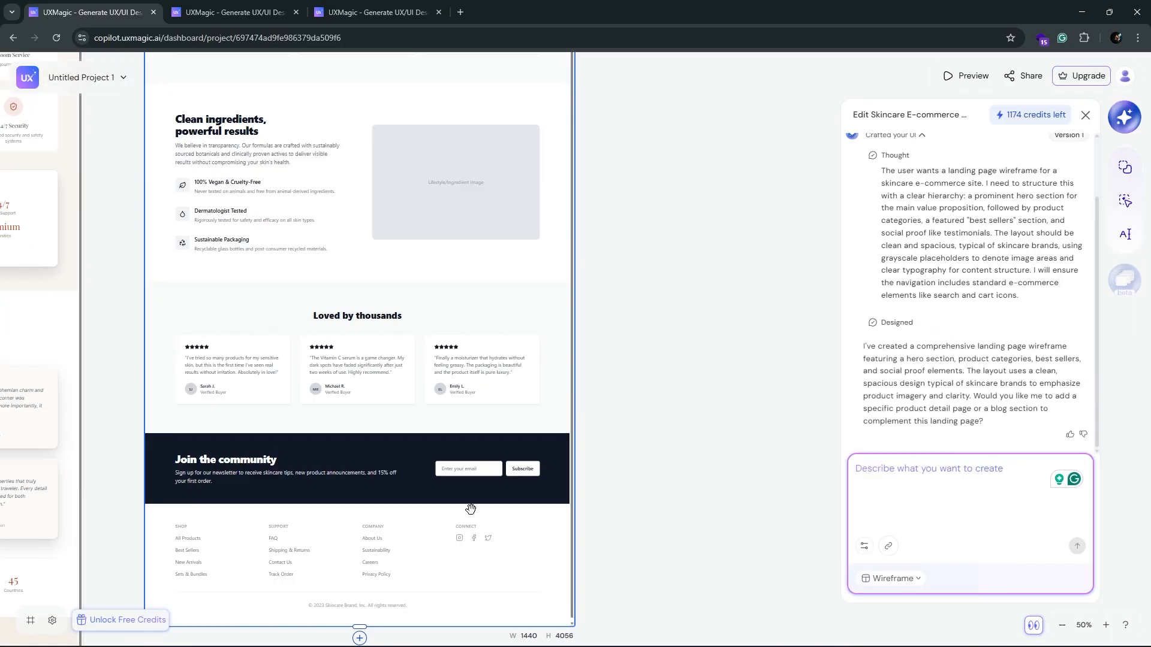
{"action": "scroll", "coordinate": [421, 439], "scroll_direction": "up", "scroll_amount": 17}
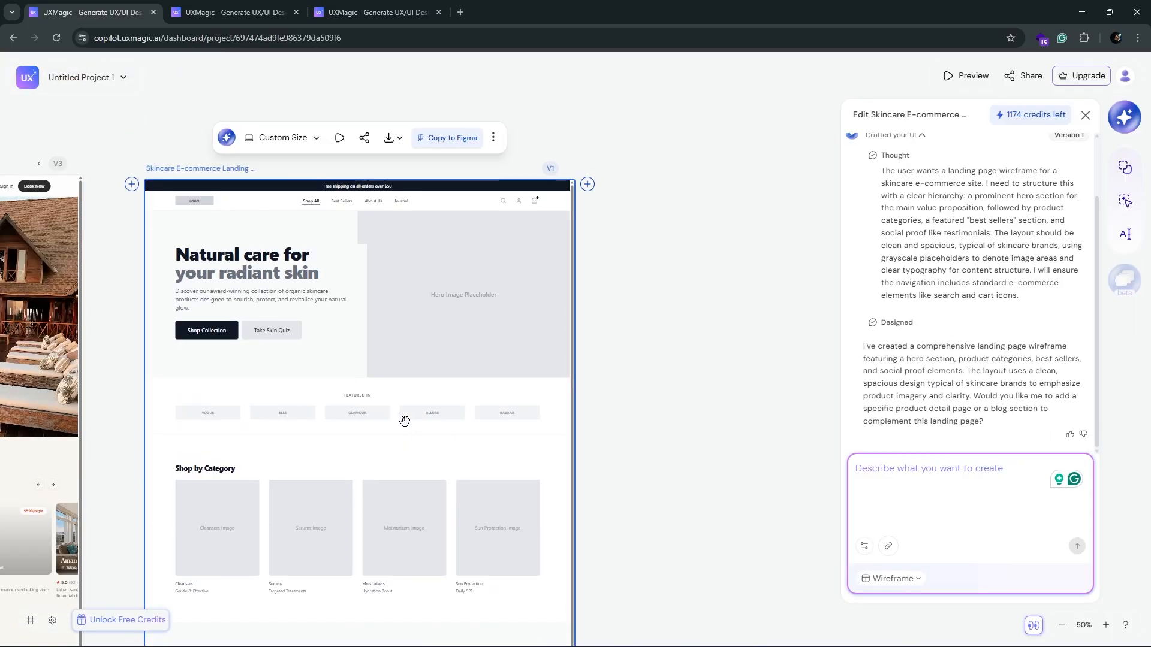
{"action": "scroll", "coordinate": [731, 288], "scroll_direction": "down", "scroll_amount": 1}
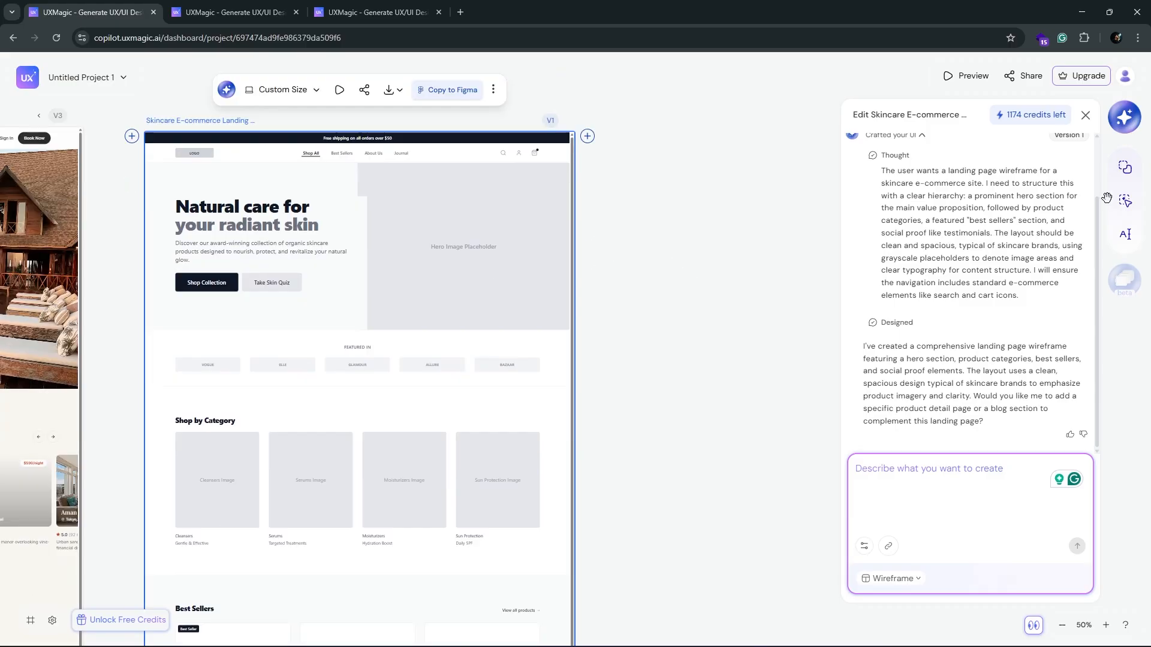
Step: Set the skincare wireframe V1 as the reference screen and enter the prompt "Convert this wireframe into a high-fidelity website"
{"action": "left_click", "coordinate": [1131, 174]}
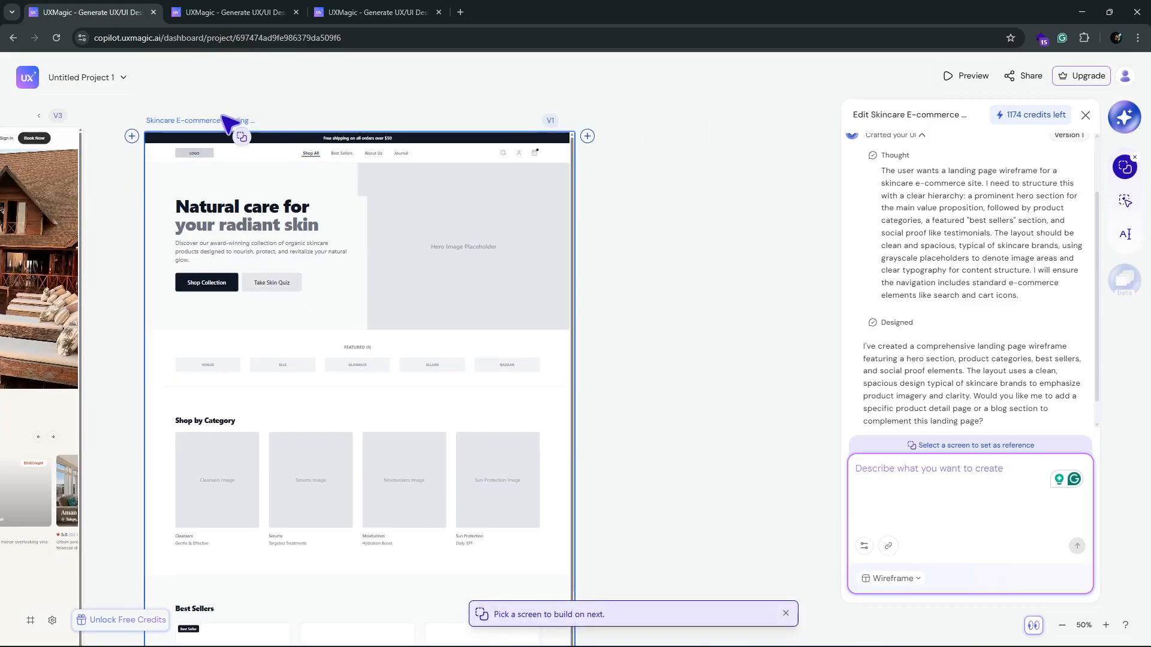
{"action": "left_click", "coordinate": [206, 121]}
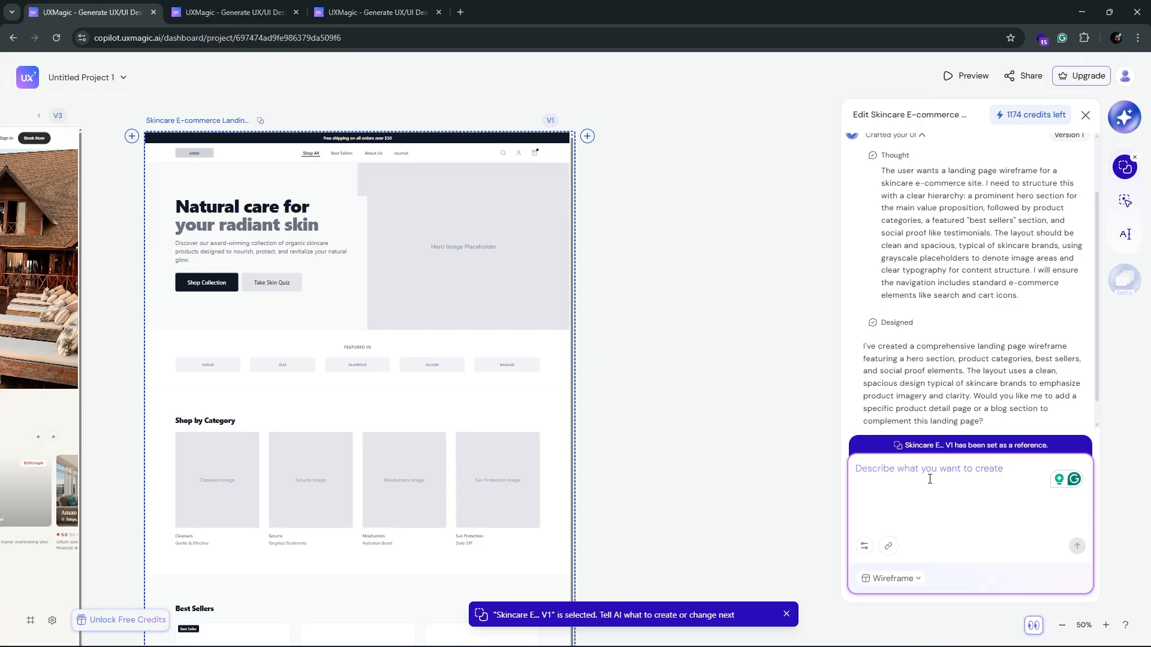
{"action": "type", "text": "Convert this wireframe into a high-fidelity website"}
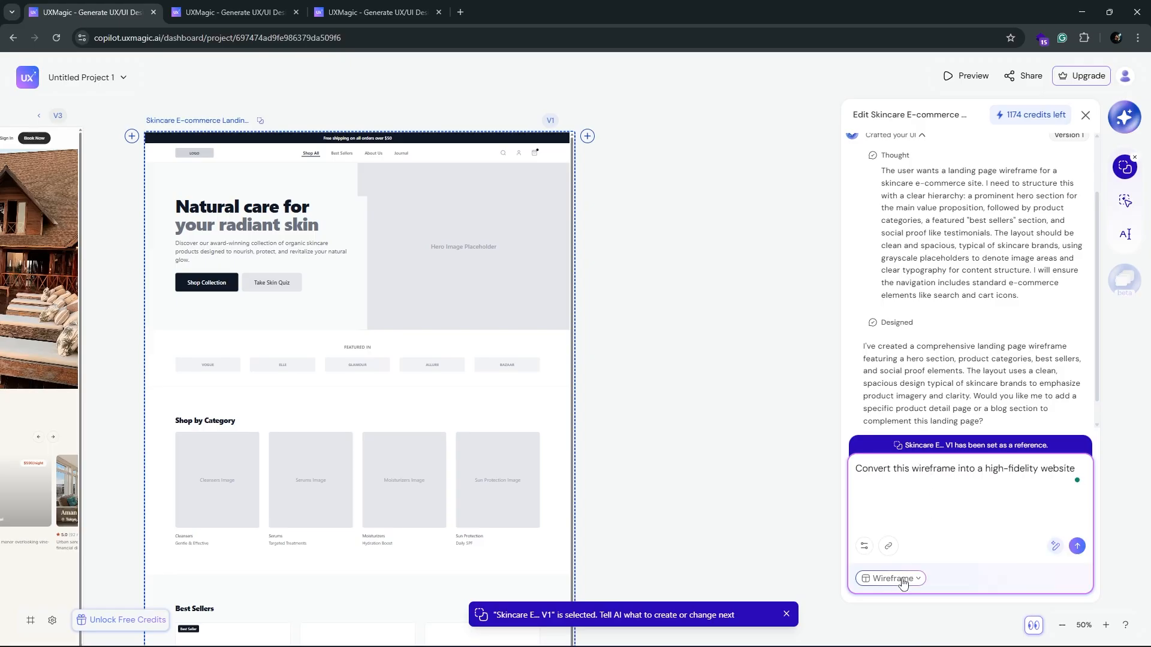
Step: Switch the output type to High Fidelity, enhance the conversion prompt with AI, and submit it
{"action": "left_click", "coordinate": [904, 579]}
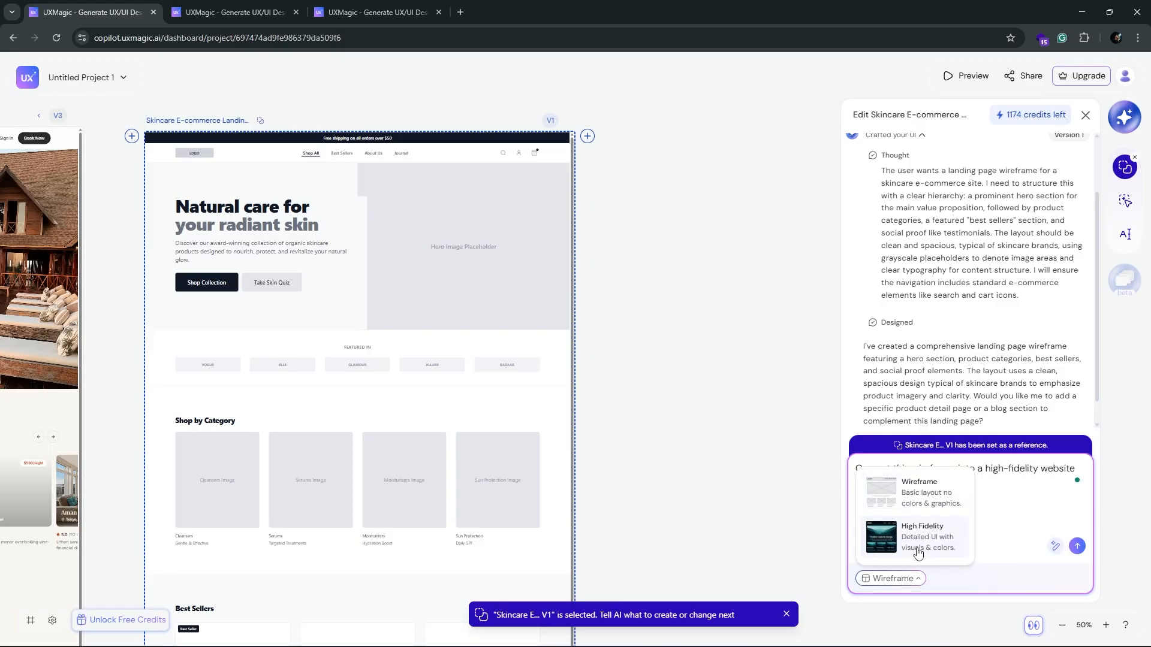
{"action": "left_click", "coordinate": [916, 544]}
{"action": "left_click", "coordinate": [1055, 547]}
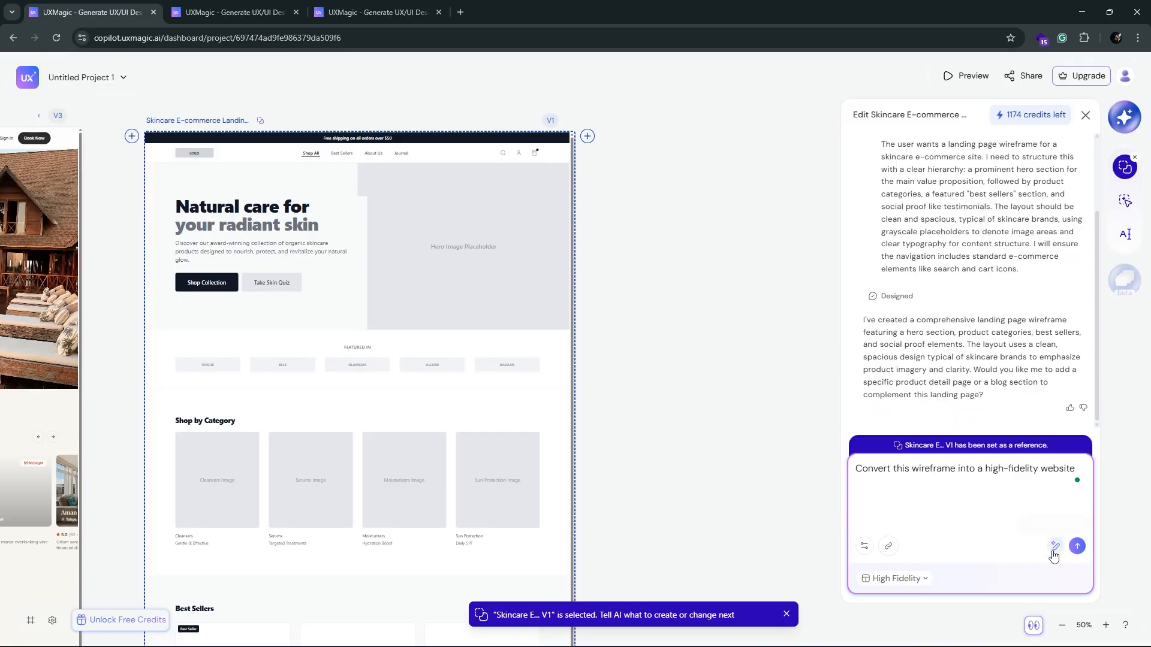
{"action": "left_click", "coordinate": [926, 578]}
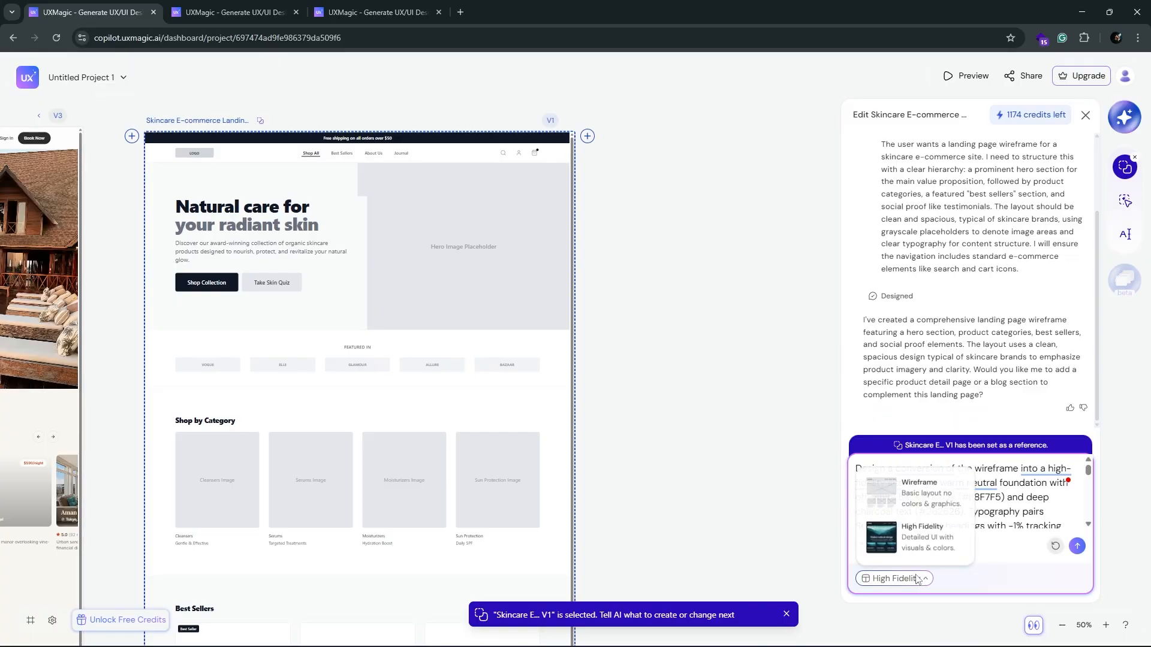
{"action": "left_click", "coordinate": [950, 538]}
{"action": "left_click", "coordinate": [1079, 549]}
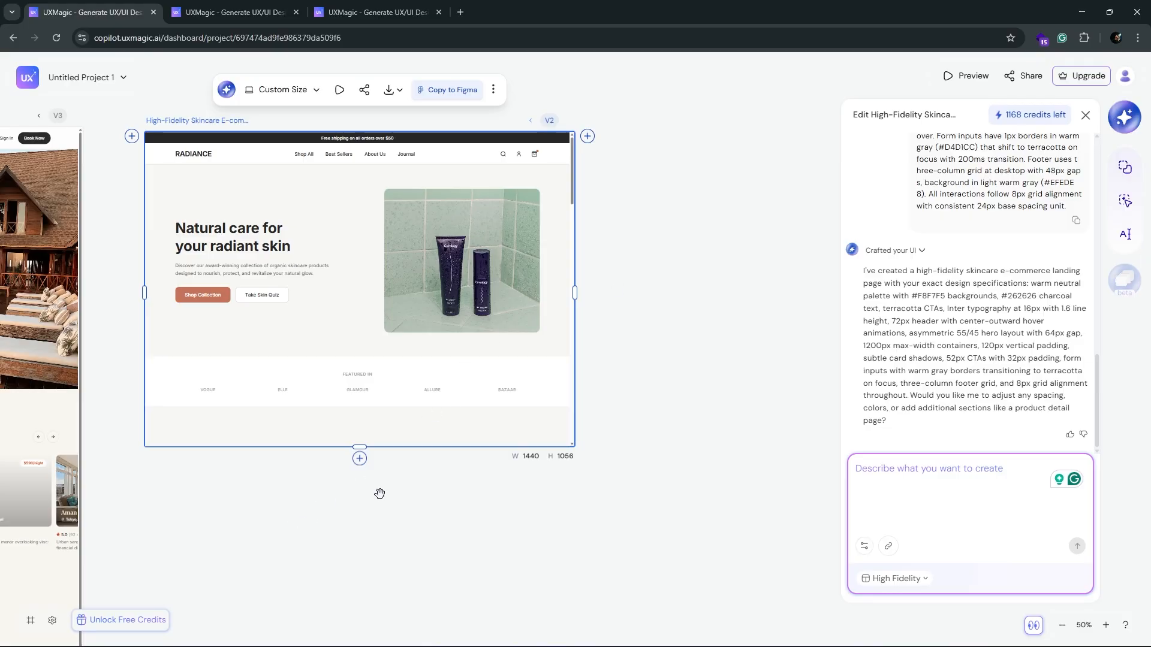
Step: Extend the high-fidelity skincare frame to the full page length and review its product, testimonial and footer sections
{"action": "left_click_drag", "start_coordinate": [360, 448], "coordinate": [360, 478]}
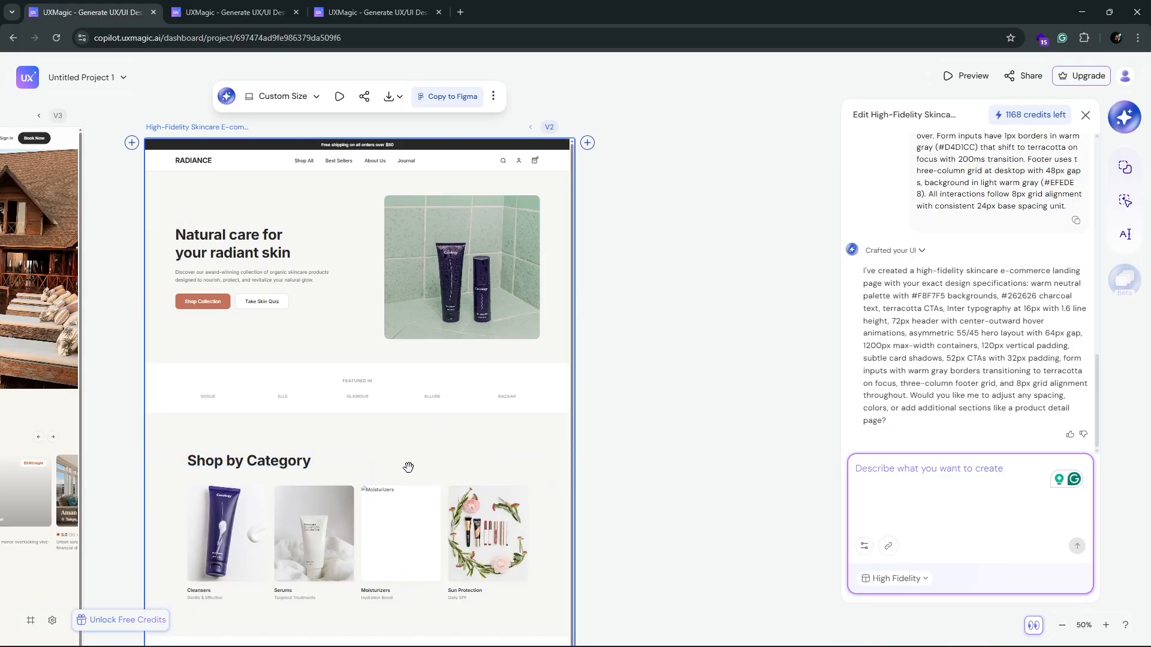
{"action": "scroll", "coordinate": [414, 459], "scroll_direction": "down", "scroll_amount": 4}
{"action": "scroll", "coordinate": [414, 454], "scroll_direction": "down", "scroll_amount": 10}
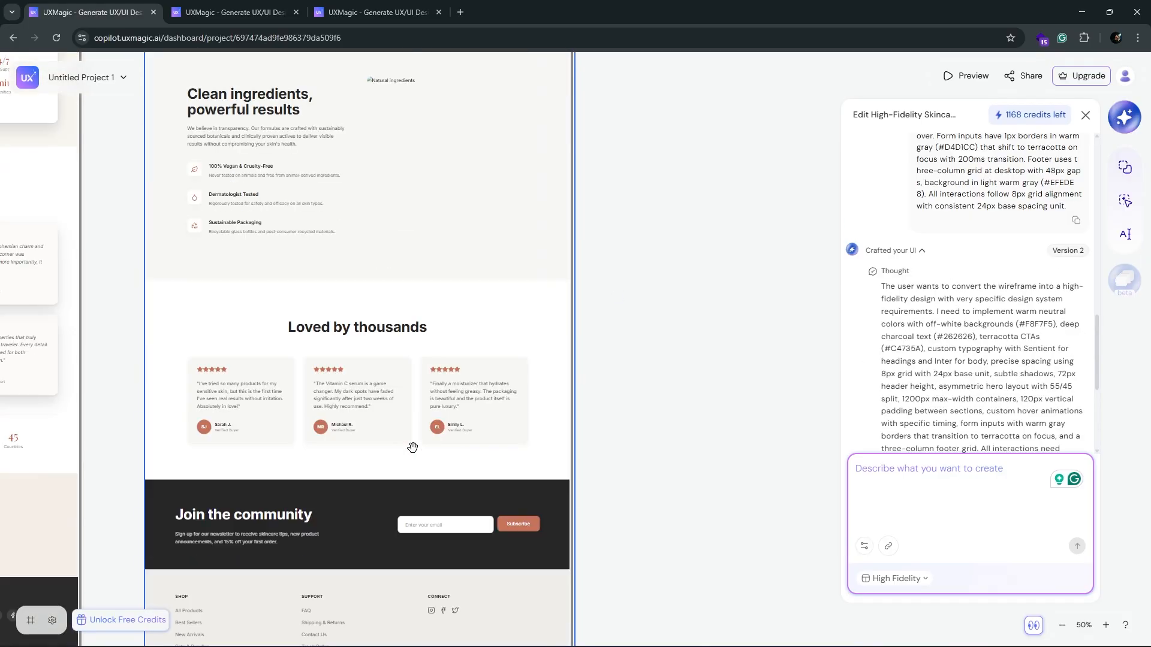
{"action": "scroll", "coordinate": [459, 206], "scroll_direction": "down", "scroll_amount": 5}
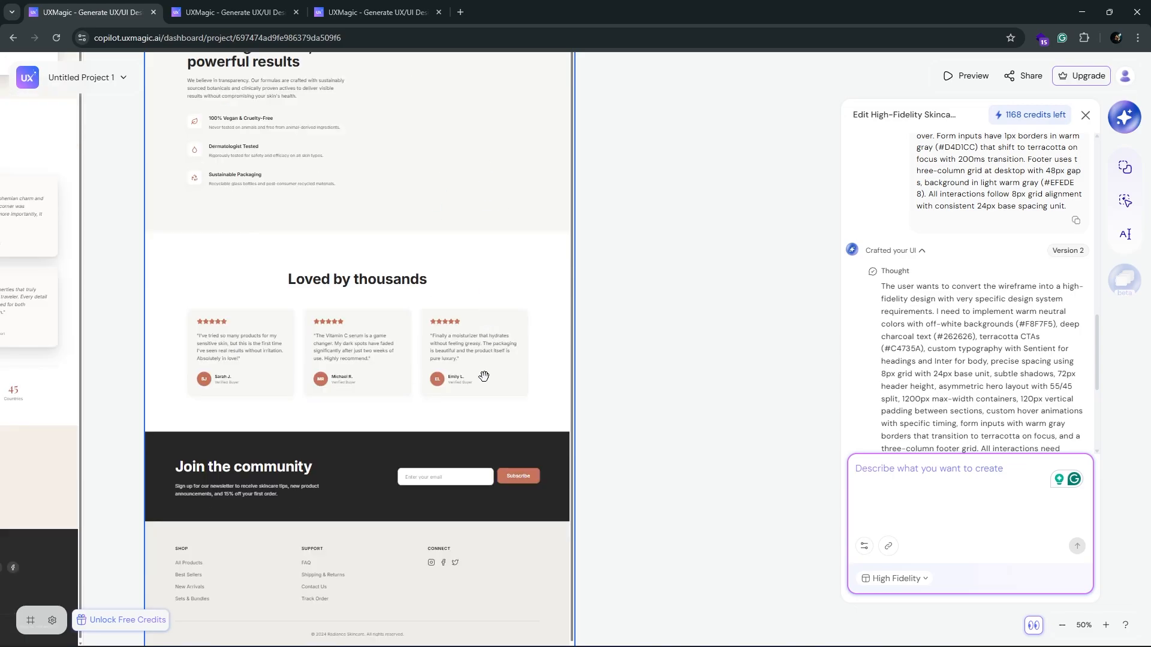
{"action": "scroll", "coordinate": [532, 437], "scroll_direction": "up", "scroll_amount": 15}
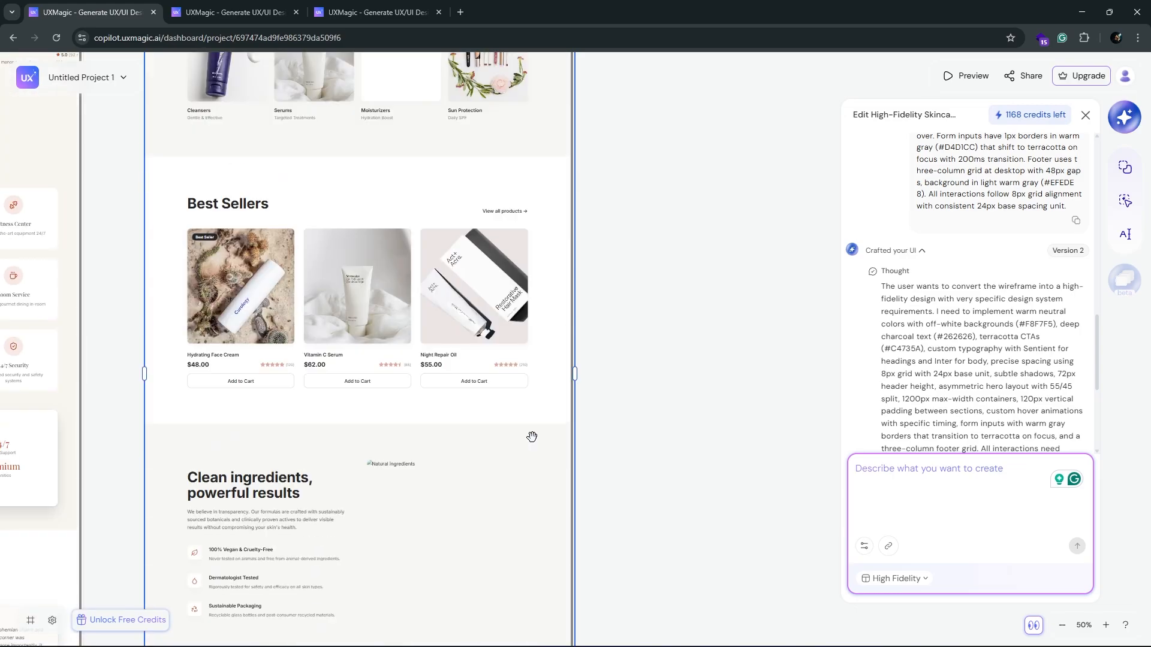
Step: In a new frame, attach a sketch image through Sketch to UI and submit "Use this image as a reference. Convert this into a UI design"
{"action": "left_click_drag", "start_coordinate": [728, 385], "coordinate": [451, 342]}
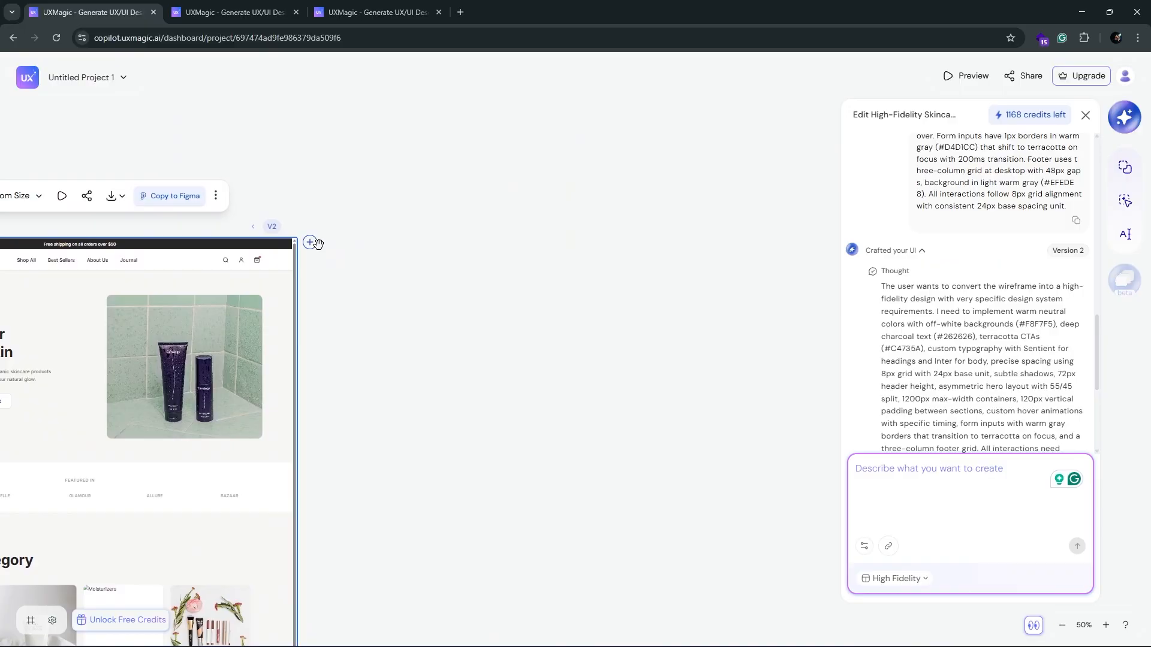
{"action": "left_click", "coordinate": [310, 242]}
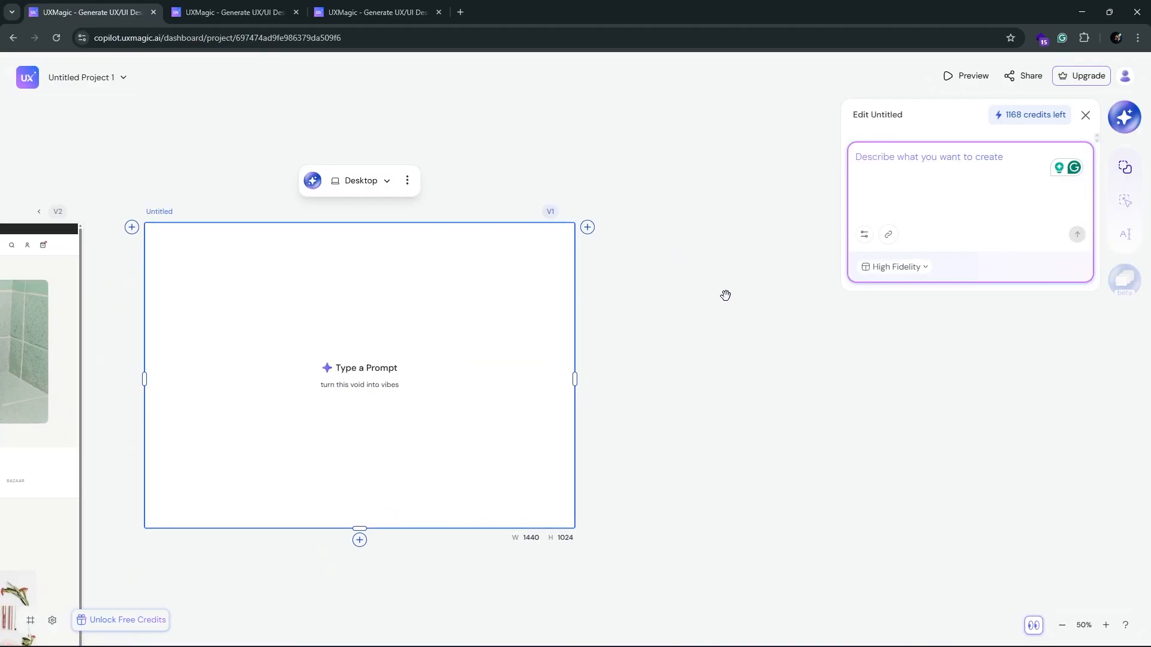
{"action": "left_click", "coordinate": [866, 235]}
{"action": "left_click", "coordinate": [846, 288]}
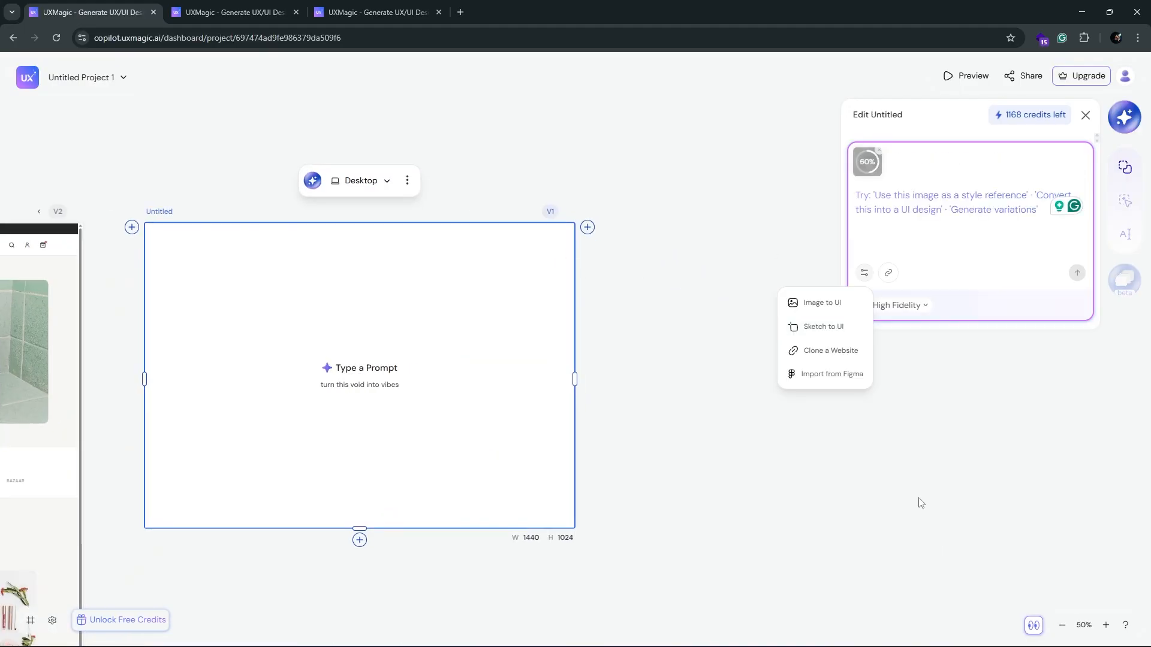
{"action": "left_click", "coordinate": [882, 193]}
{"action": "type", "text": "Use this image as a reference. Convert this into a UI design"}
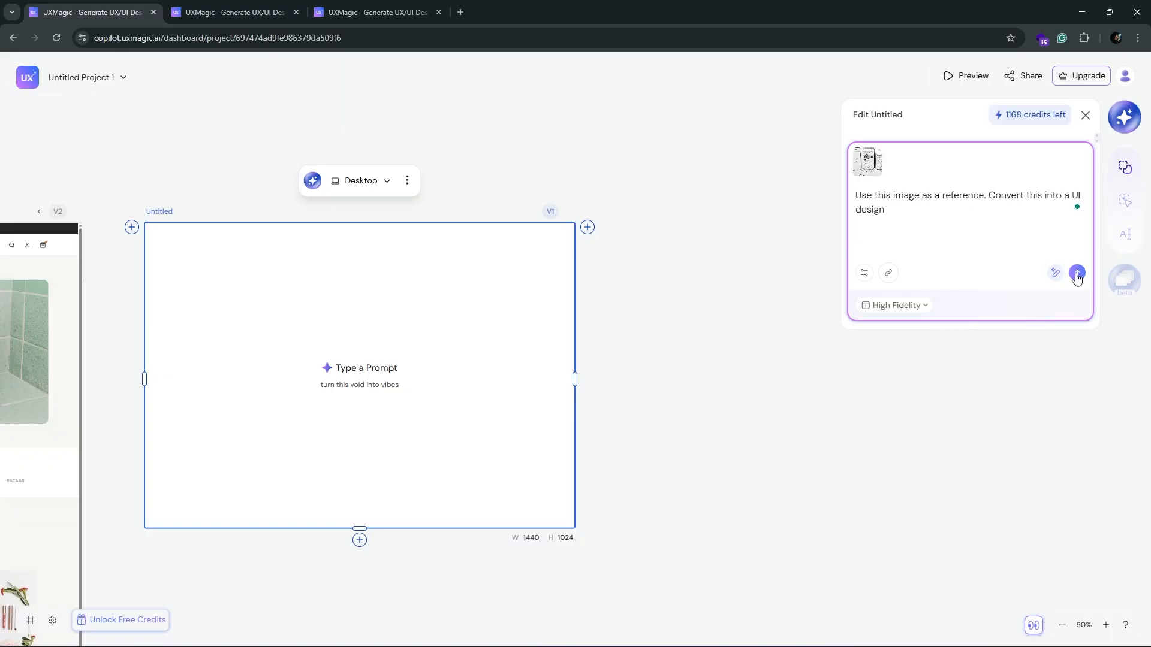
{"action": "left_click", "coordinate": [1078, 273]}
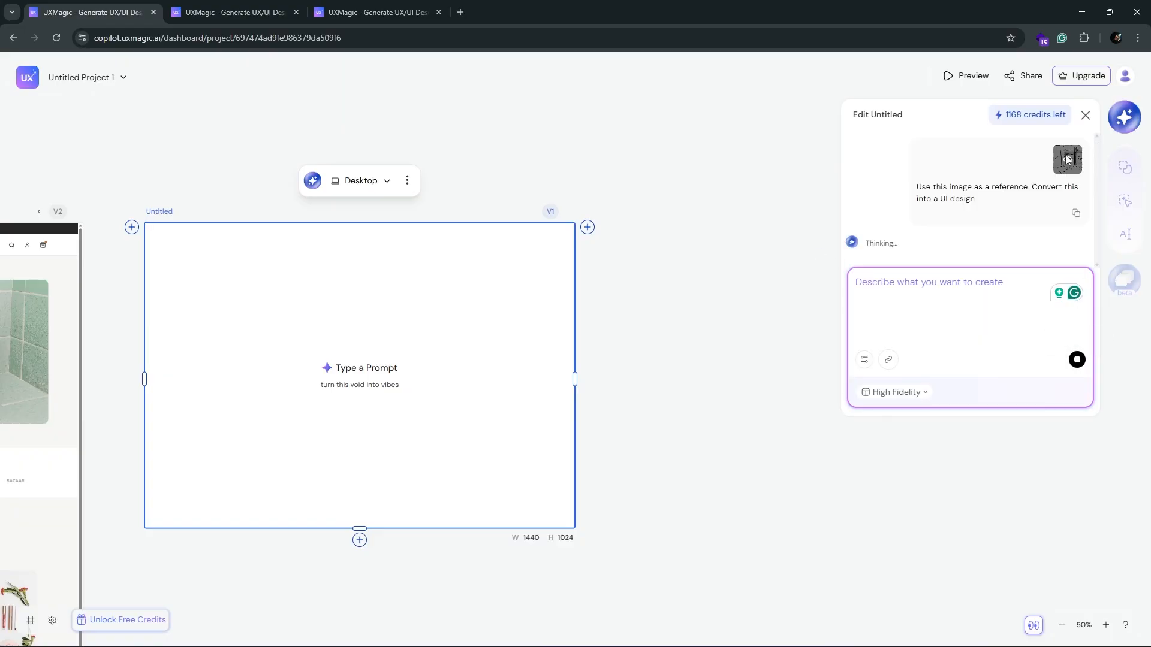
Step: View the attached sketch enlarged, and preview the generated My Todos mobile screen through its whole list
{"action": "left_click", "coordinate": [1066, 162]}
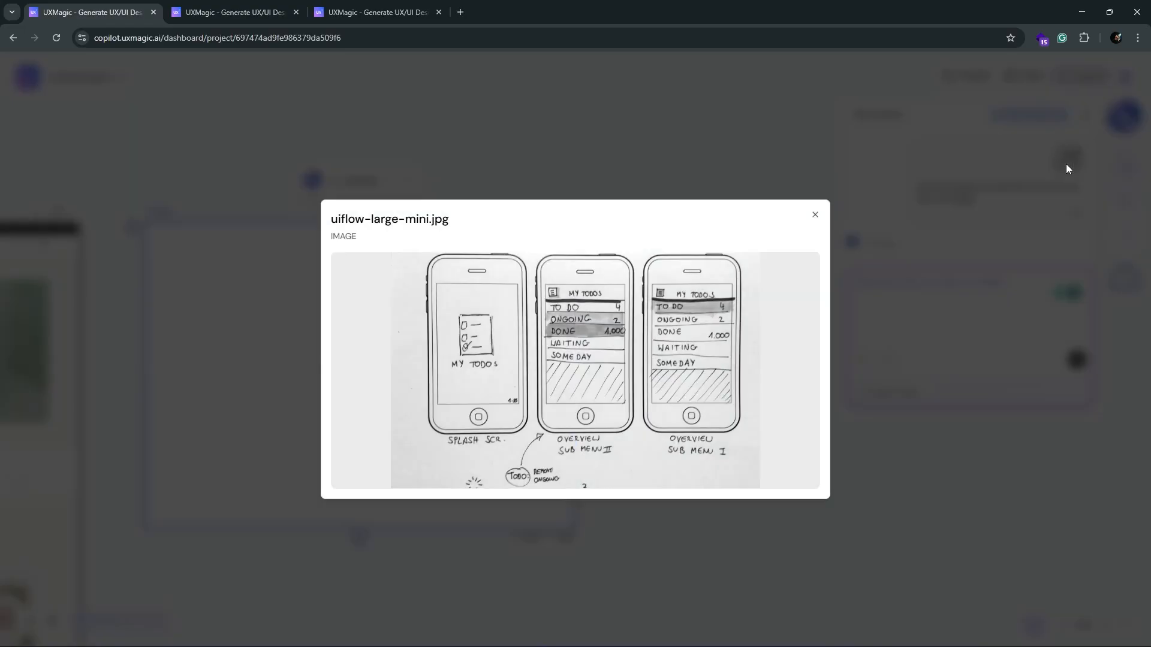
{"action": "left_click", "coordinate": [732, 158]}
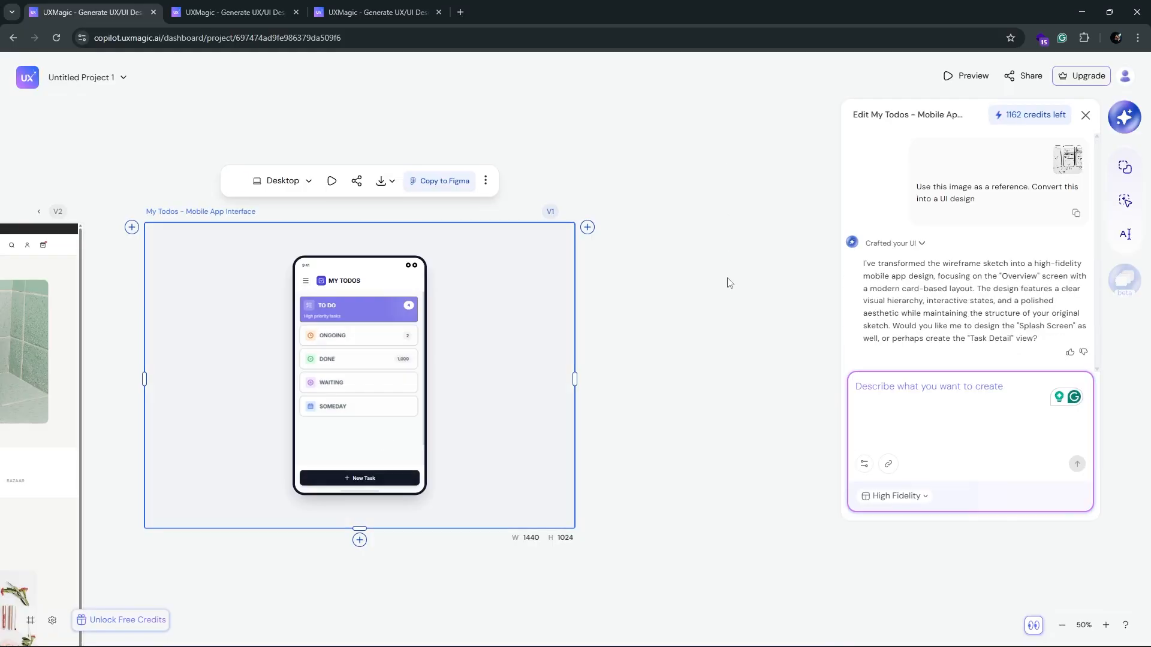
{"action": "left_click", "coordinate": [331, 180]}
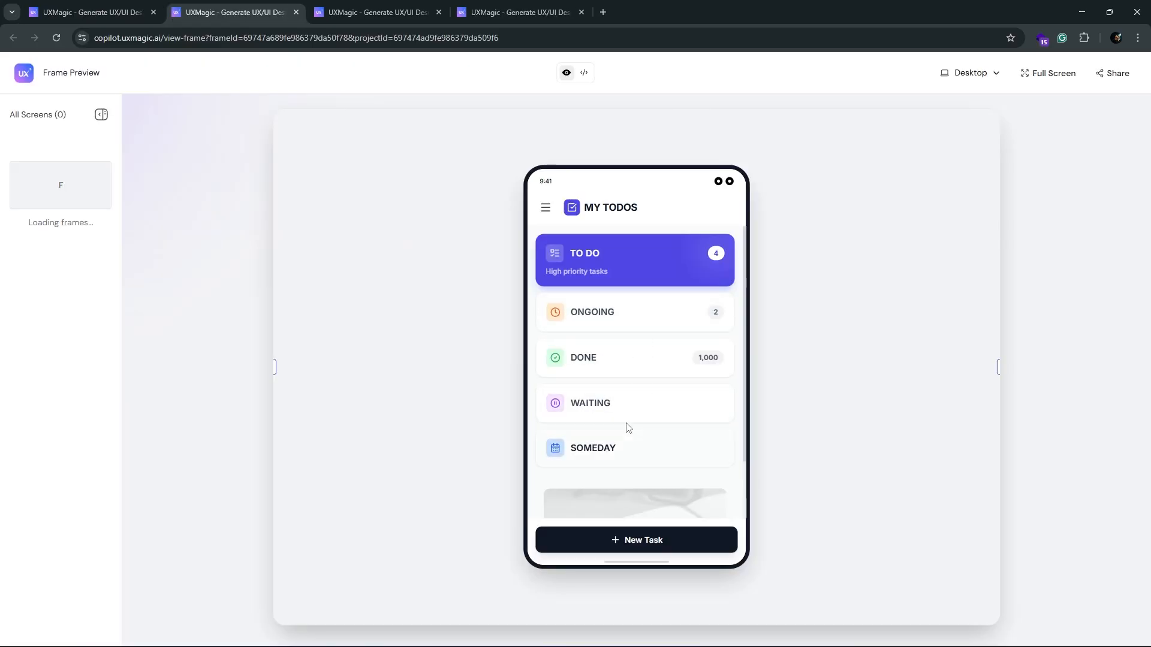
{"action": "scroll", "coordinate": [629, 456], "scroll_direction": "down", "scroll_amount": 2}
{"action": "scroll", "coordinate": [633, 498], "scroll_direction": "up", "scroll_amount": 2}
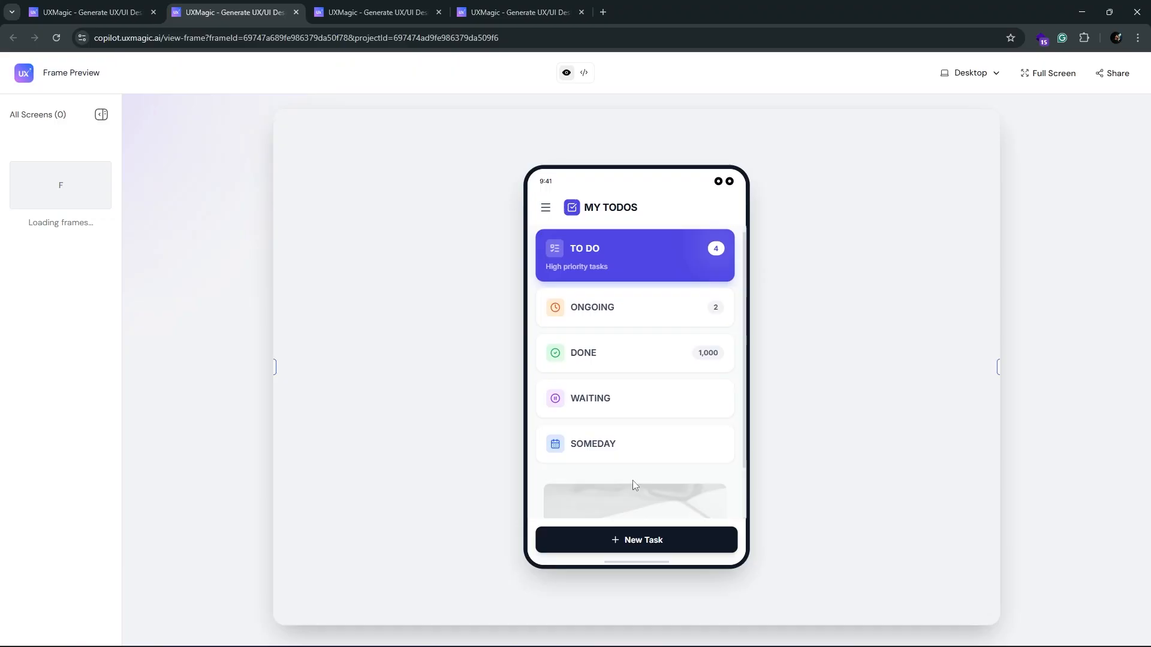
{"action": "scroll", "coordinate": [622, 474], "scroll_direction": "down", "scroll_amount": 2}
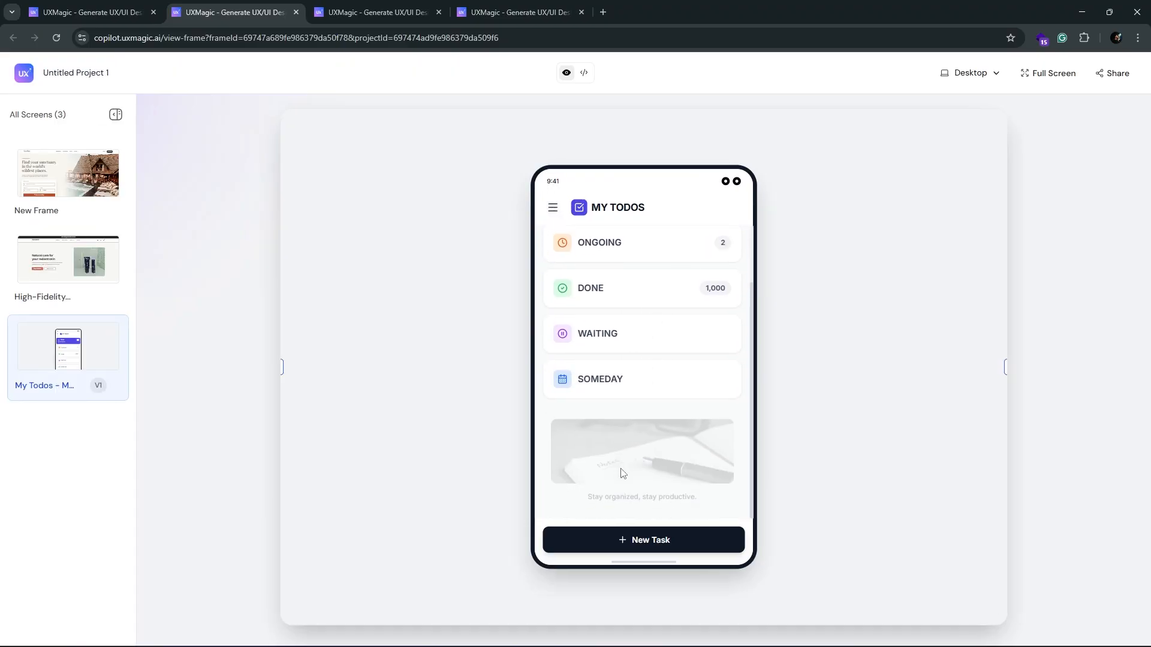
{"action": "scroll", "coordinate": [681, 465], "scroll_direction": "up", "scroll_amount": 2}
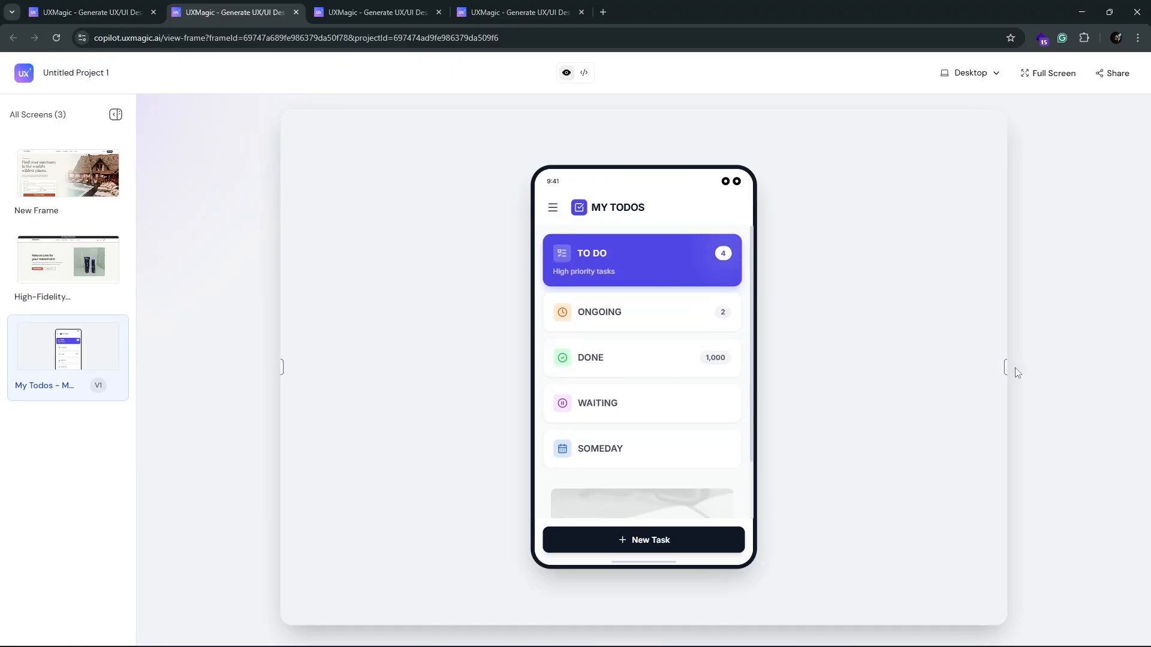
{"action": "left_click", "coordinate": [90, 12]}
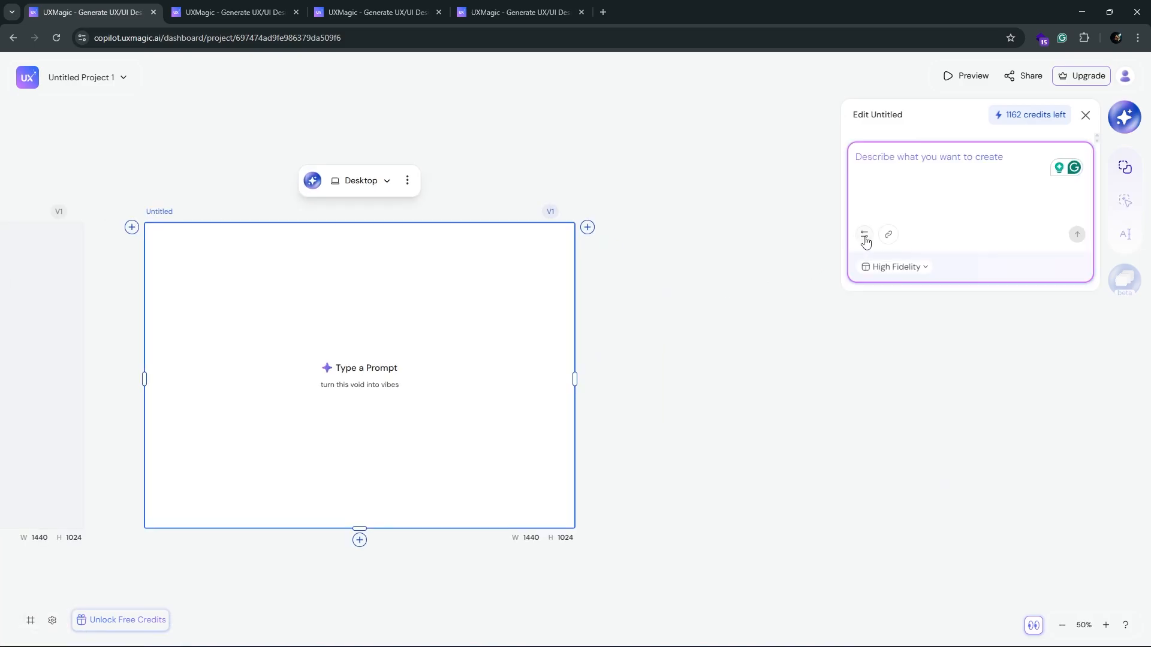
{"action": "left_click", "coordinate": [866, 241]}
{"action": "left_click", "coordinate": [813, 312]}
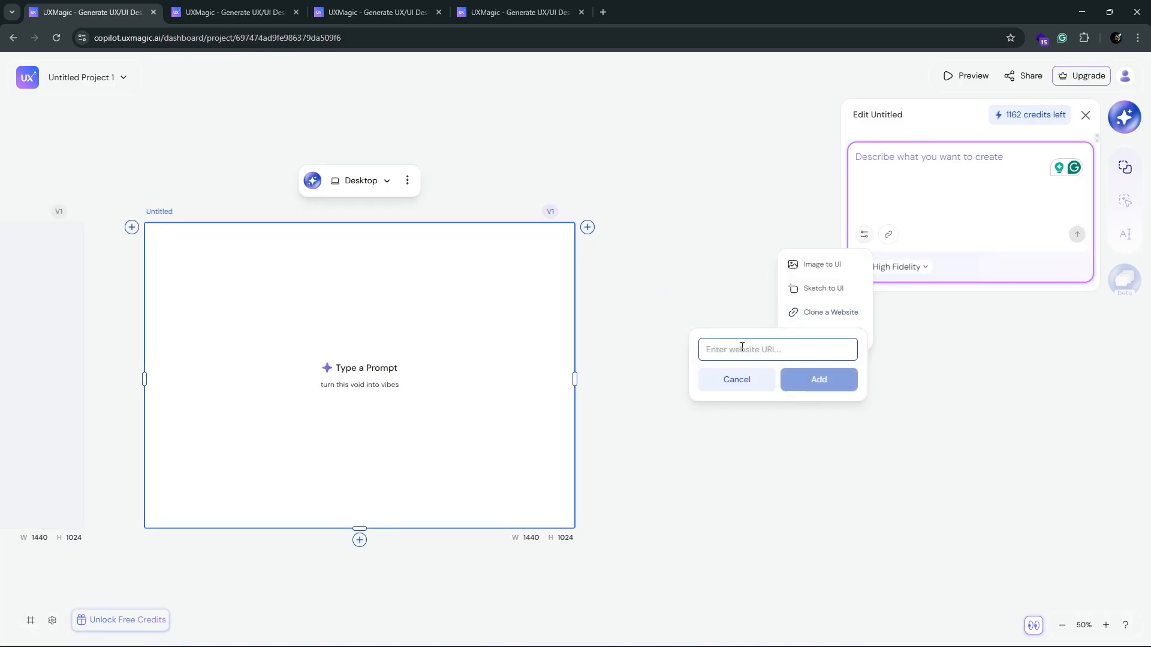
{"action": "type", "text": "https://www.notion.com/"}
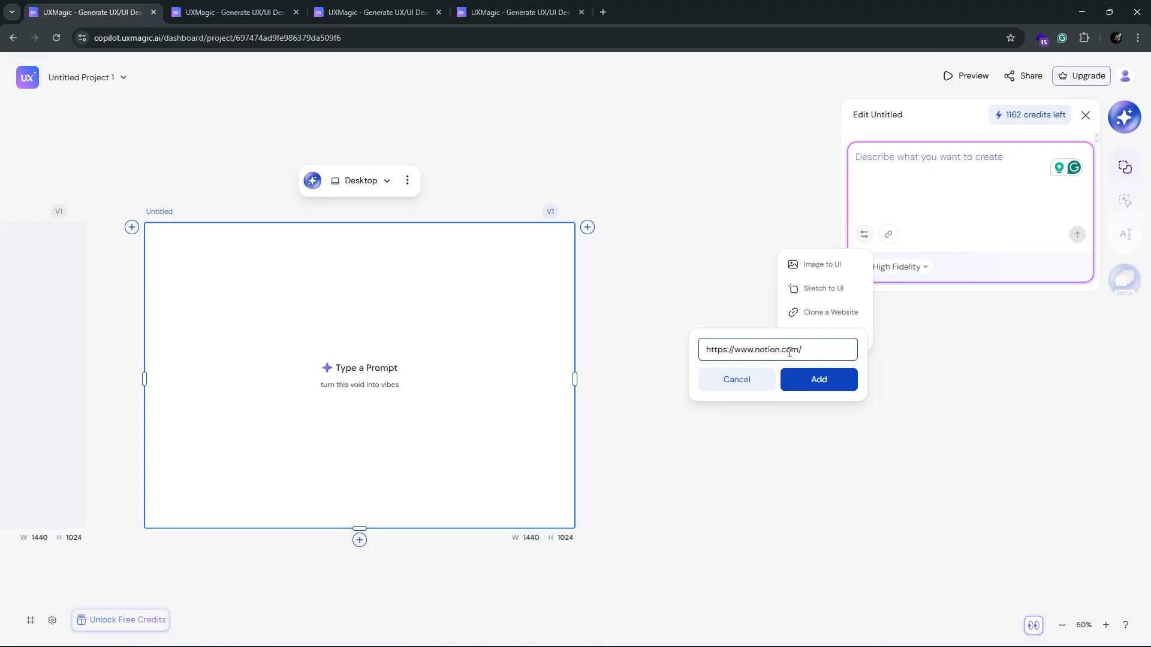
{"action": "left_click", "coordinate": [811, 380]}
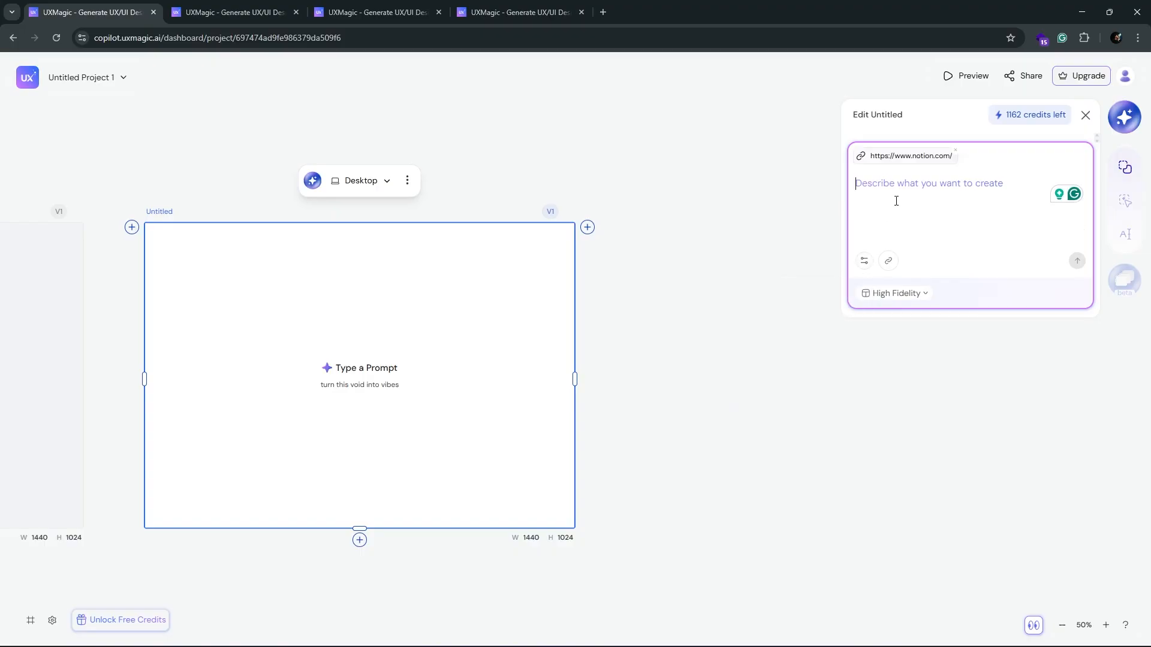
{"action": "type", "text": "Us"}
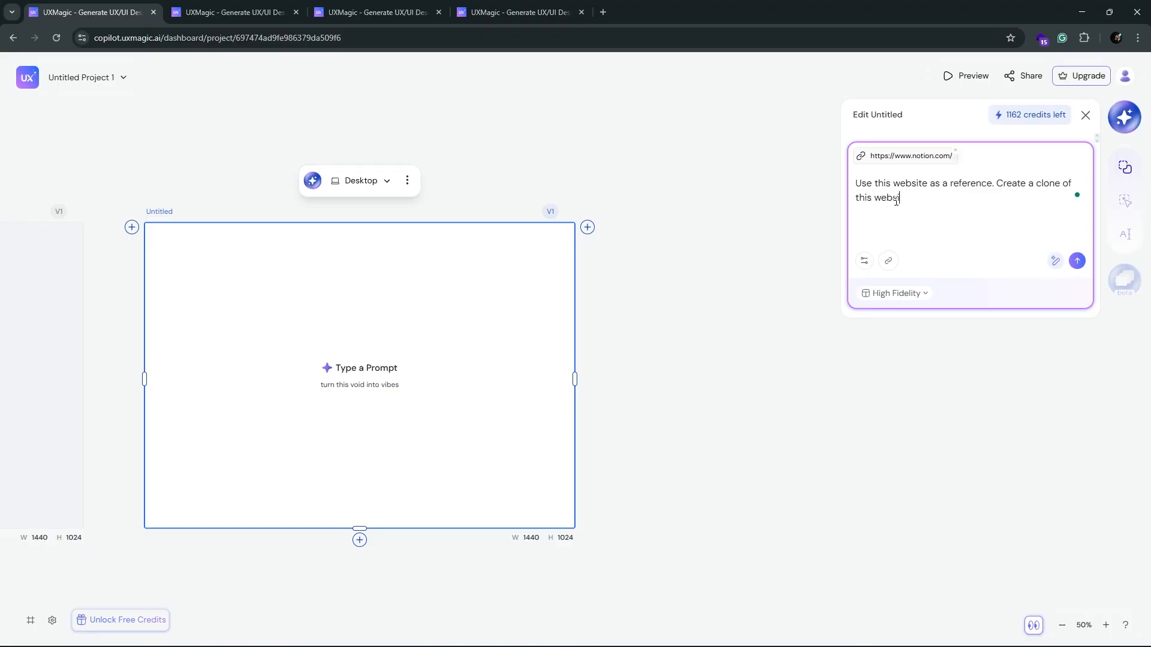
{"action": "left_click", "coordinate": [1081, 261]}
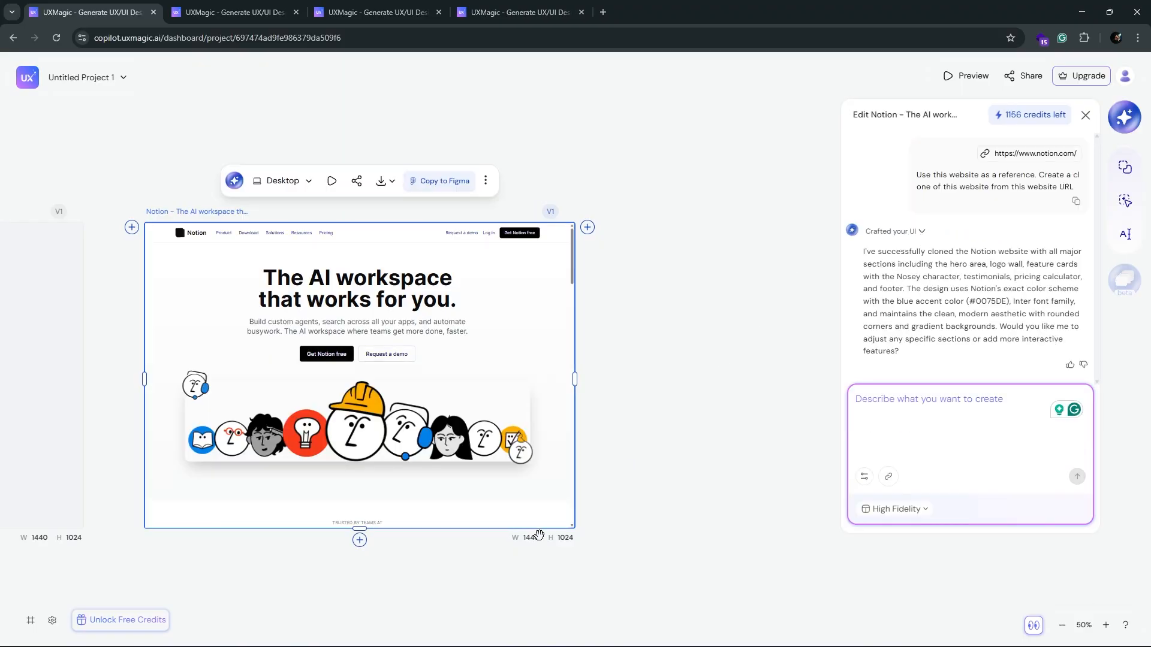
Step: Extend the Notion clone frame to the full page length and open its preview in a new tab
{"action": "left_click_drag", "start_coordinate": [358, 530], "coordinate": [380, 558]}
{"action": "scroll", "coordinate": [477, 442], "scroll_direction": "down", "scroll_amount": 9}
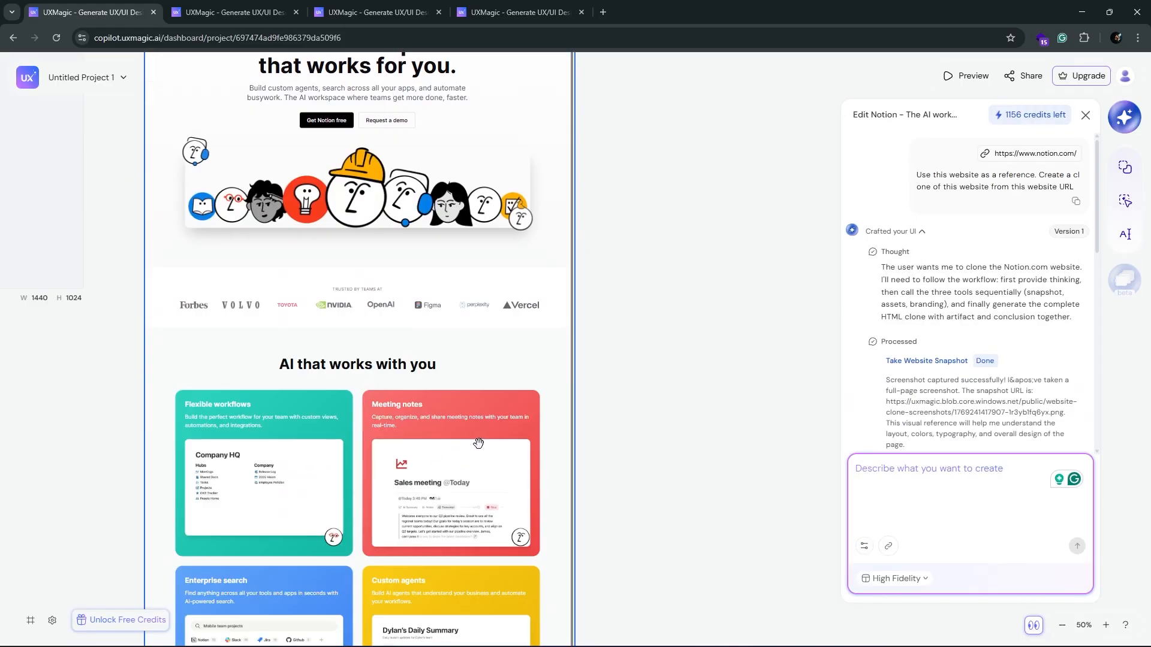
{"action": "scroll", "coordinate": [513, 440], "scroll_direction": "up", "scroll_amount": 9}
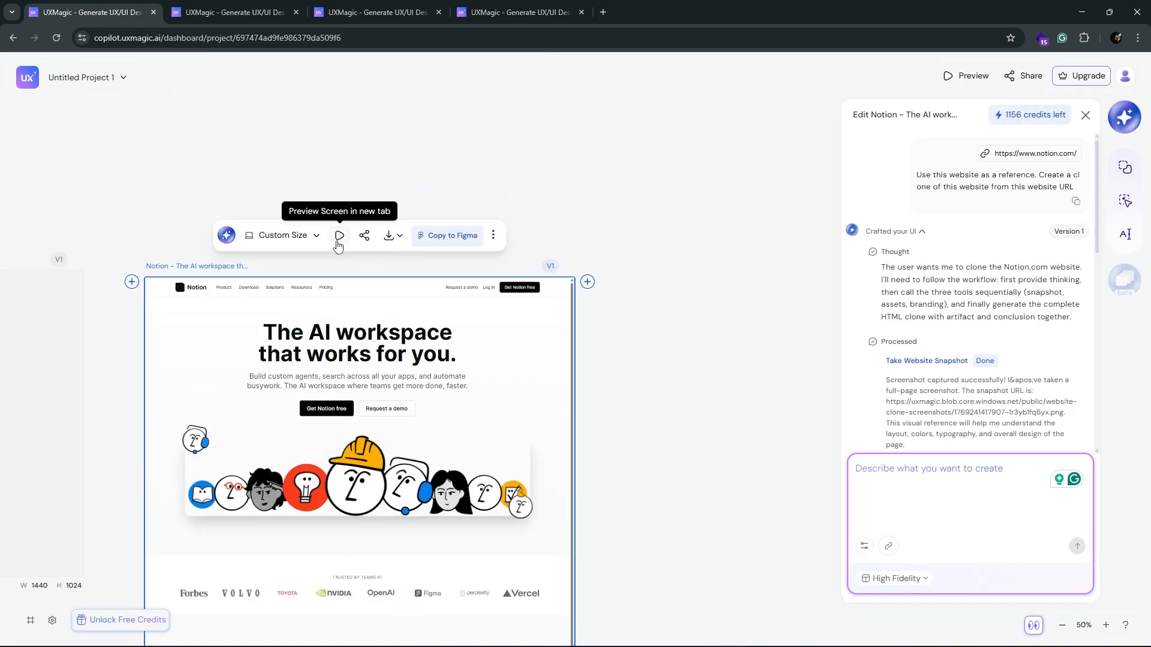
{"action": "left_click", "coordinate": [336, 236]}
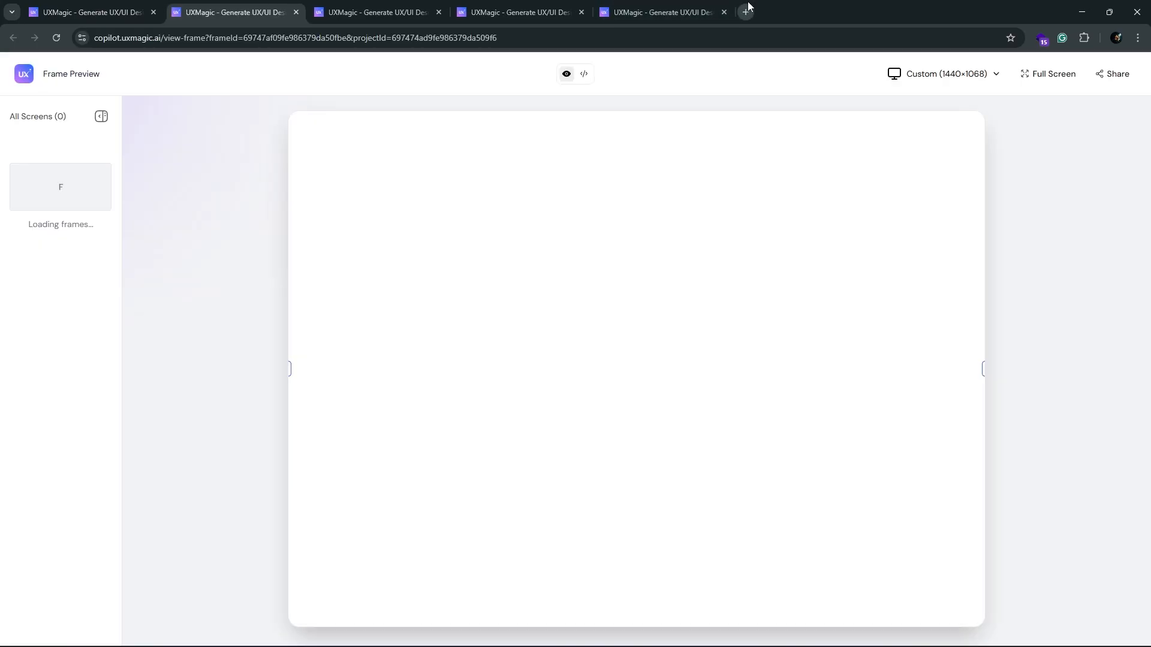
Step: Compare the hero and customer logo sections of the full-screen Notion clone with the original notion.com page
{"action": "left_click_drag", "start_coordinate": [791, 5], "coordinate": [384, 5]}
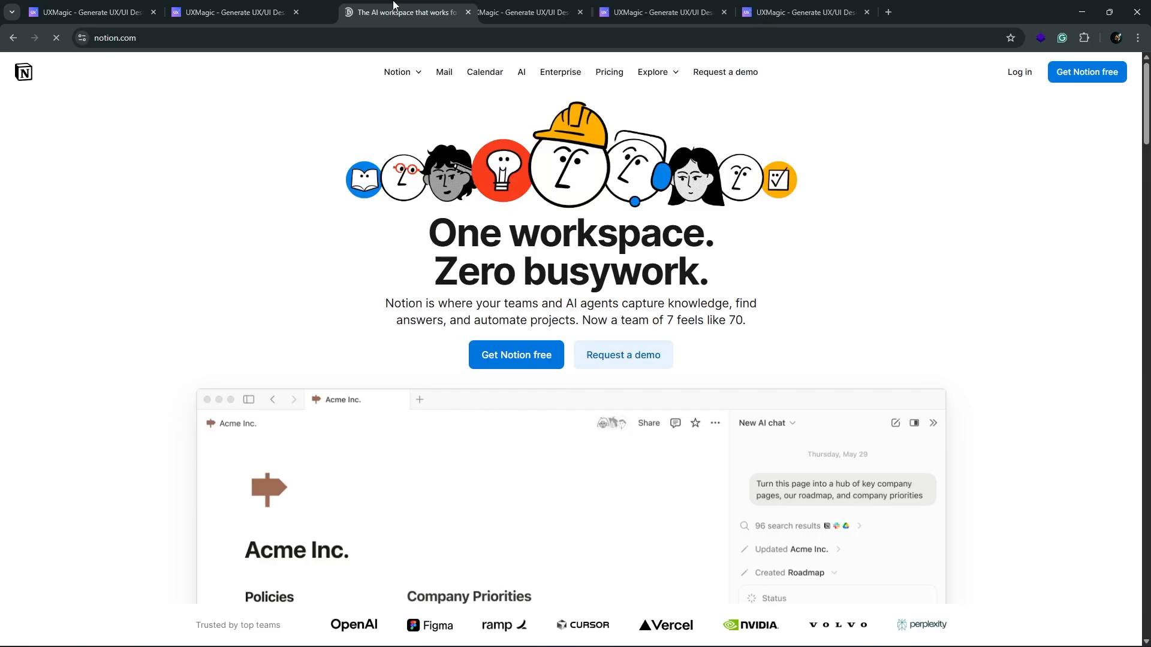
{"action": "left_click", "coordinate": [234, 12]}
{"action": "left_click", "coordinate": [378, 12]}
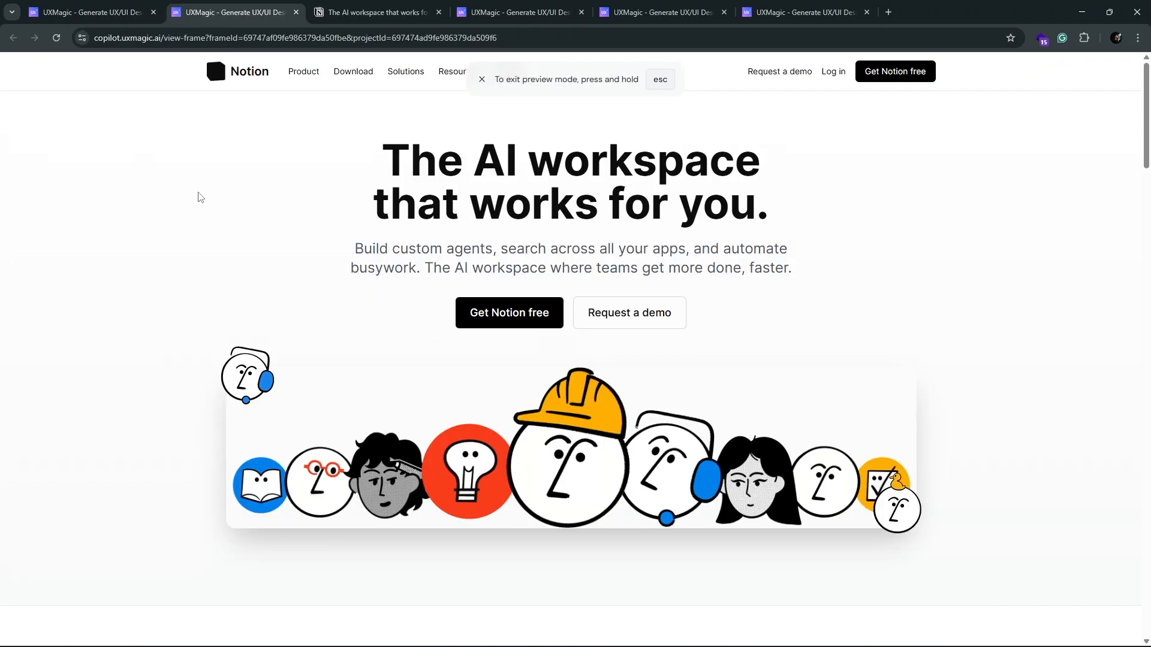
{"action": "scroll", "coordinate": [180, 225], "scroll_direction": "down", "scroll_amount": 7}
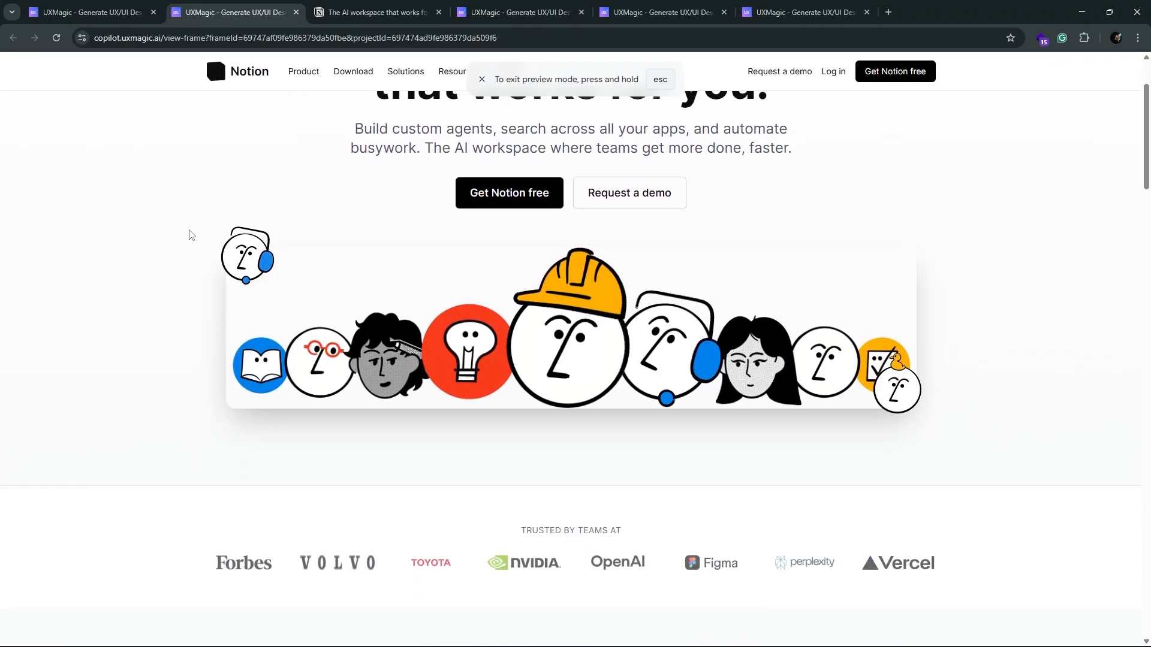
{"action": "scroll", "coordinate": [191, 234], "scroll_direction": "down", "scroll_amount": 4}
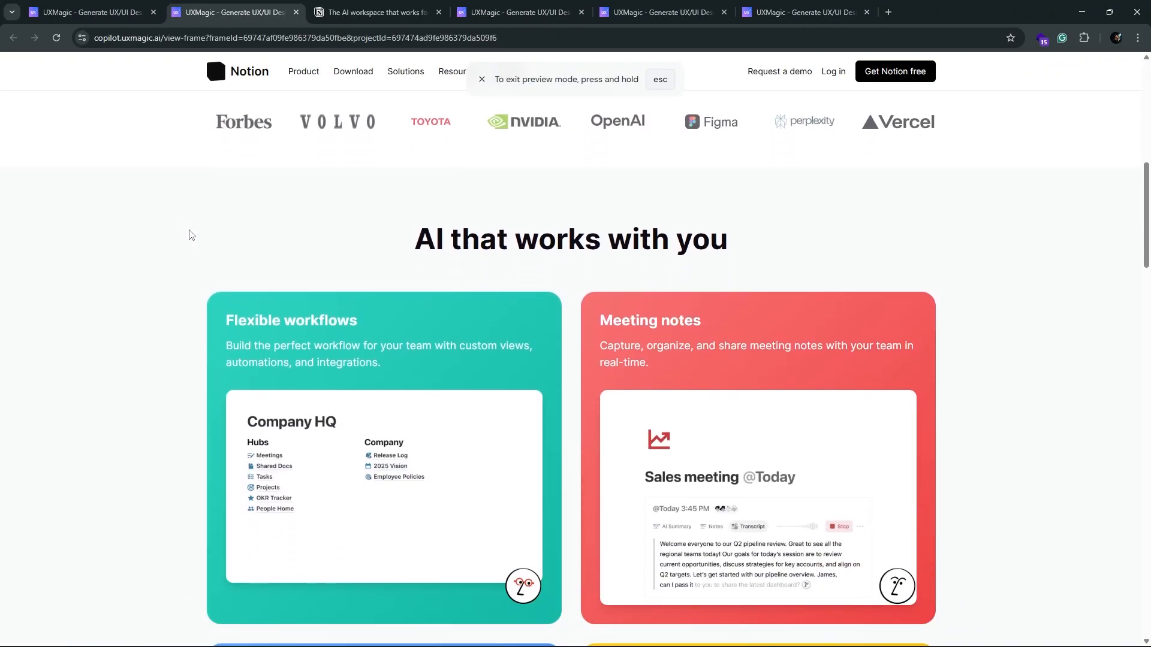
{"action": "left_click", "coordinate": [378, 12]}
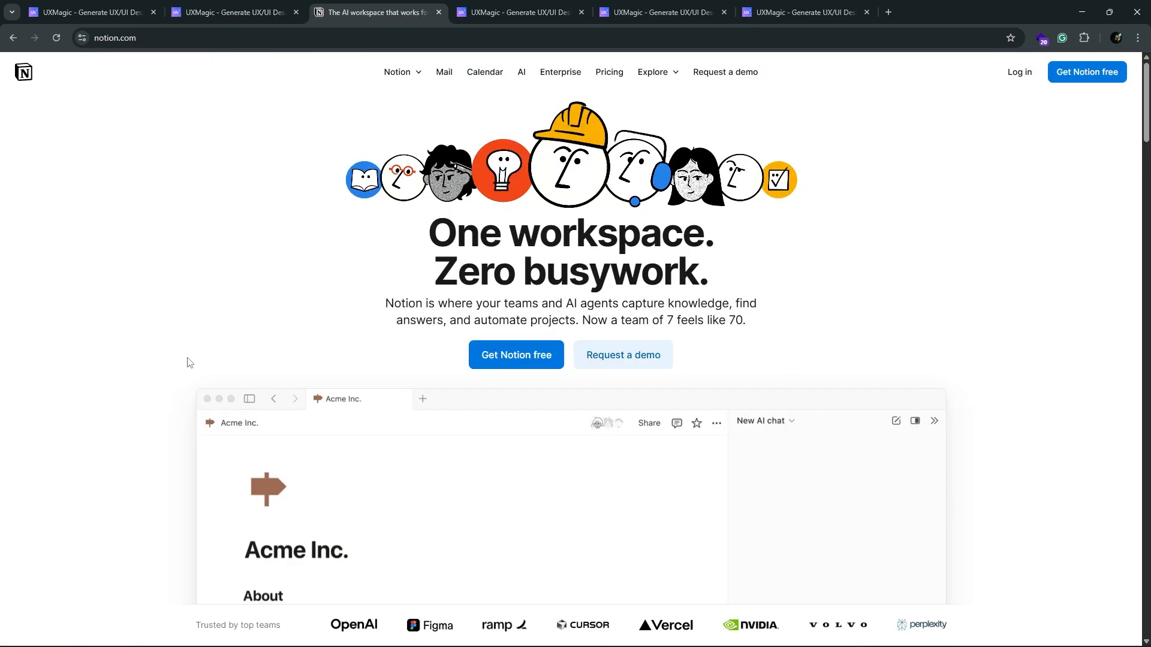
{"action": "scroll", "coordinate": [187, 372], "scroll_direction": "down", "scroll_amount": 10}
{"action": "scroll", "coordinate": [185, 371], "scroll_direction": "down", "scroll_amount": 12}
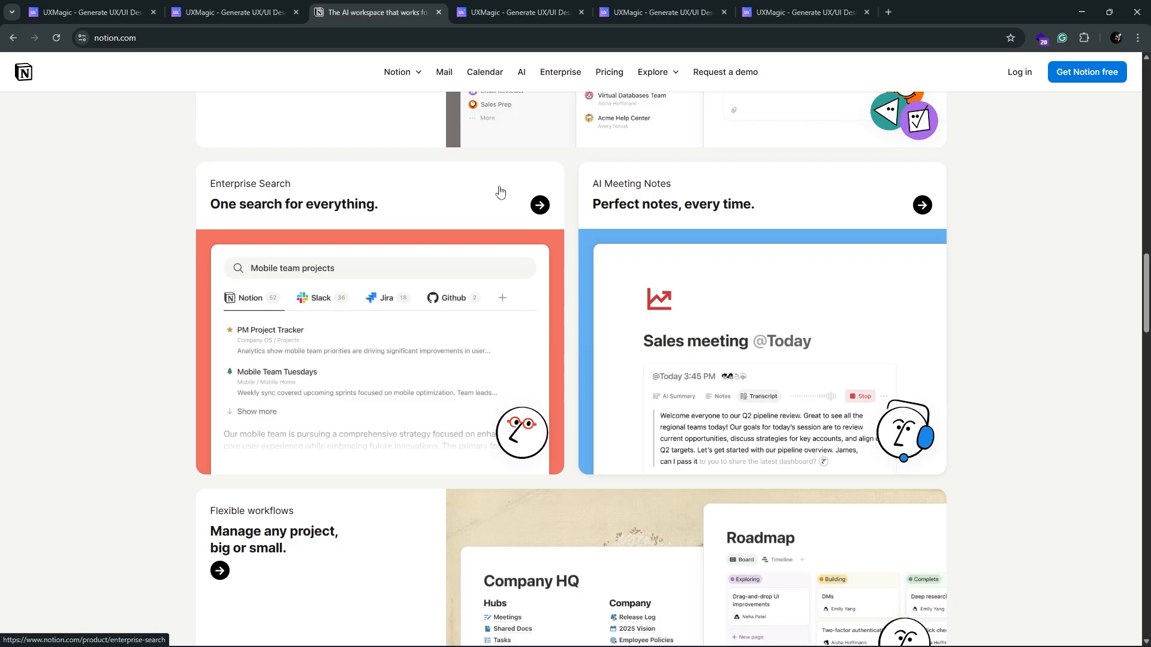
Step: Compare the clone's workflow, meeting notes, enterprise search and custom agent cards with the matching cards on notion.com
{"action": "left_click", "coordinate": [234, 12]}
{"action": "scroll", "coordinate": [170, 372], "scroll_direction": "down", "scroll_amount": 1}
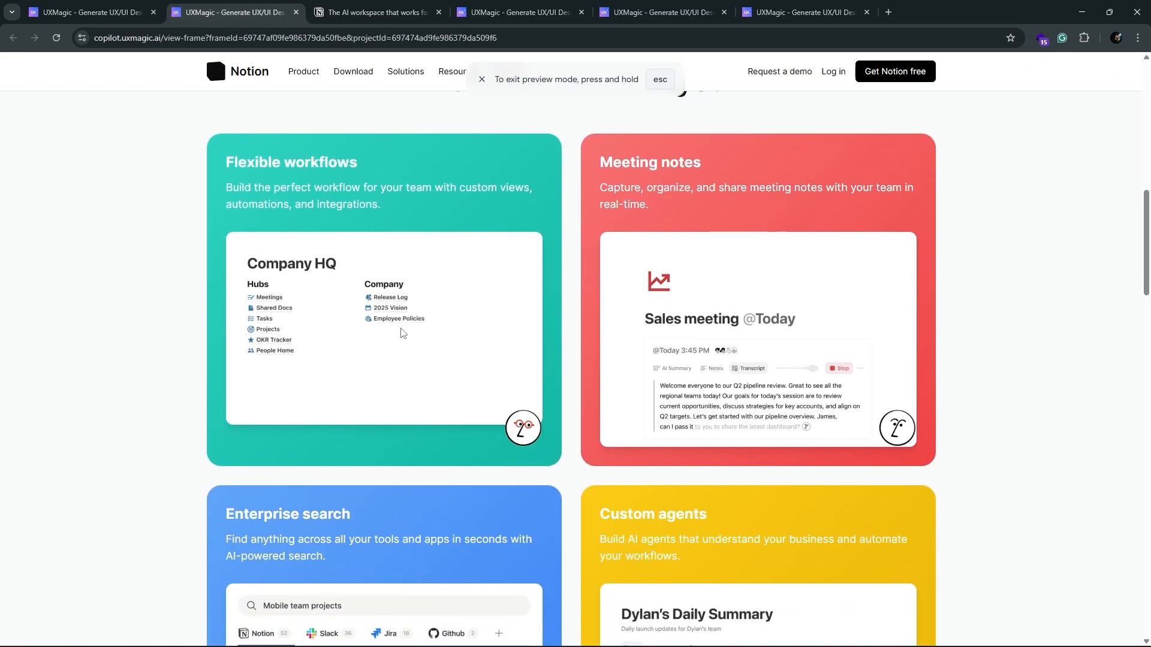
{"action": "scroll", "coordinate": [360, 286], "scroll_direction": "down", "scroll_amount": 2}
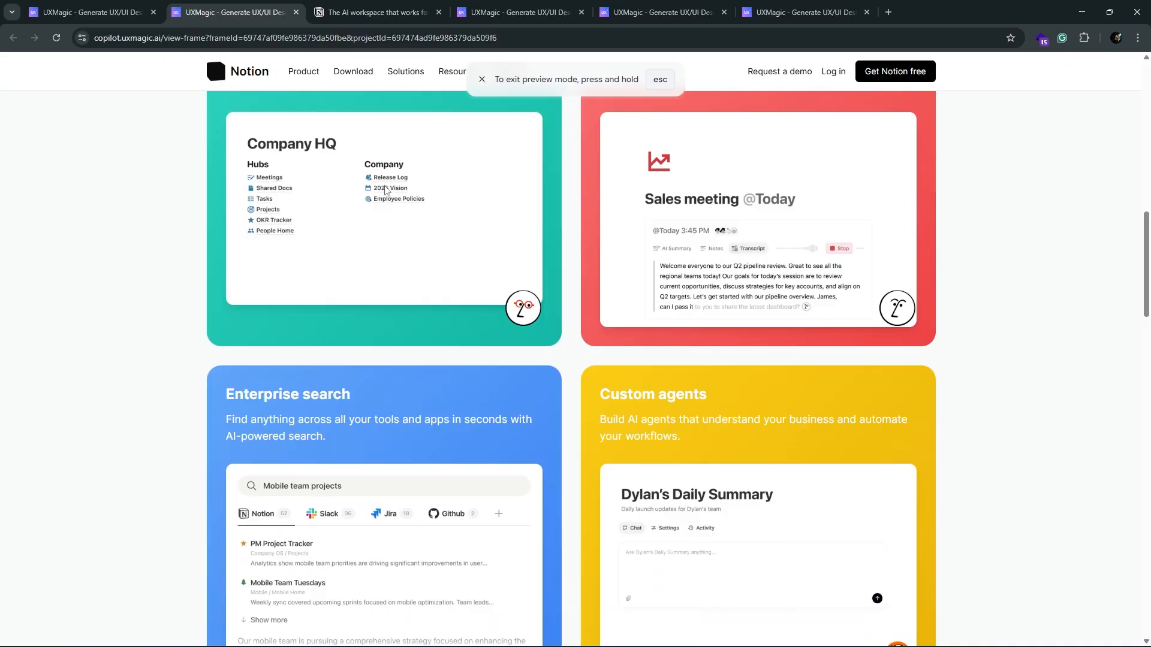
{"action": "scroll", "coordinate": [407, 266], "scroll_direction": "down", "scroll_amount": 3}
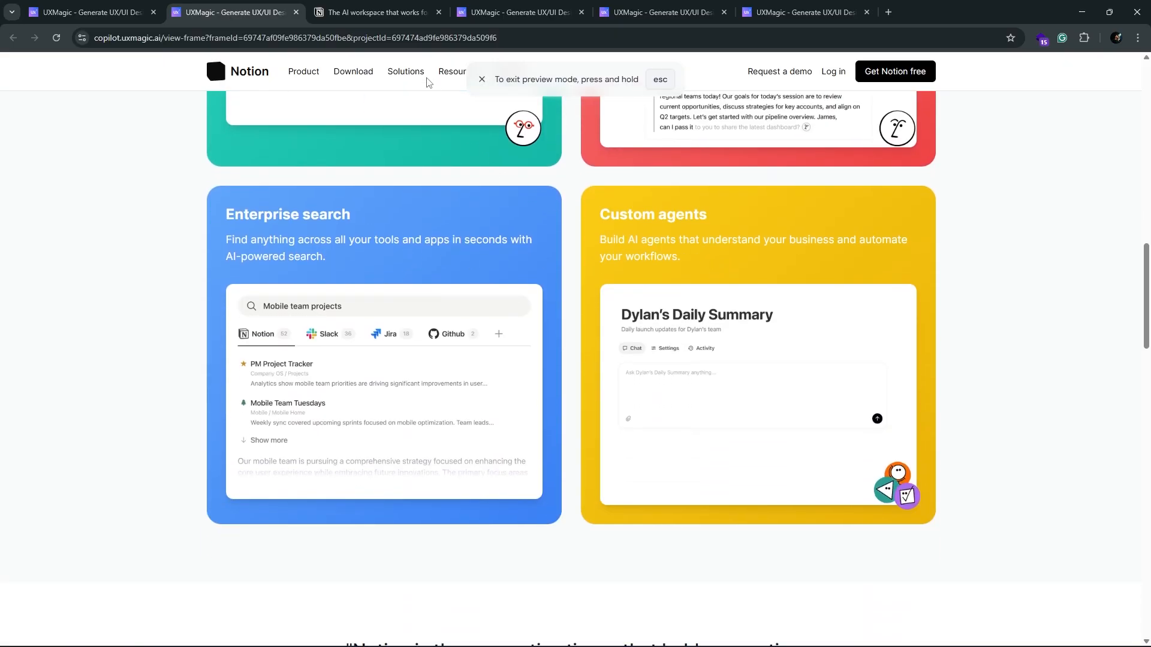
{"action": "left_click", "coordinate": [383, 13]}
{"action": "scroll", "coordinate": [117, 412], "scroll_direction": "down", "scroll_amount": 5}
{"action": "scroll", "coordinate": [117, 409], "scroll_direction": "up", "scroll_amount": 4}
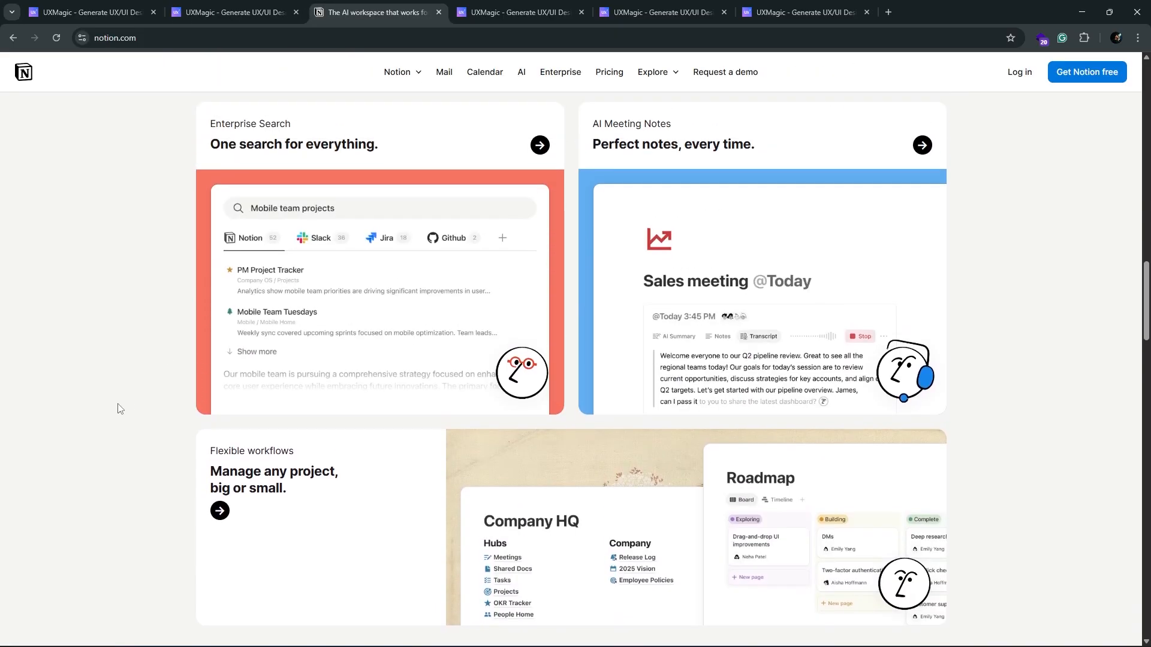
{"action": "left_click", "coordinate": [270, 6]}
{"action": "left_click", "coordinate": [384, 7]}
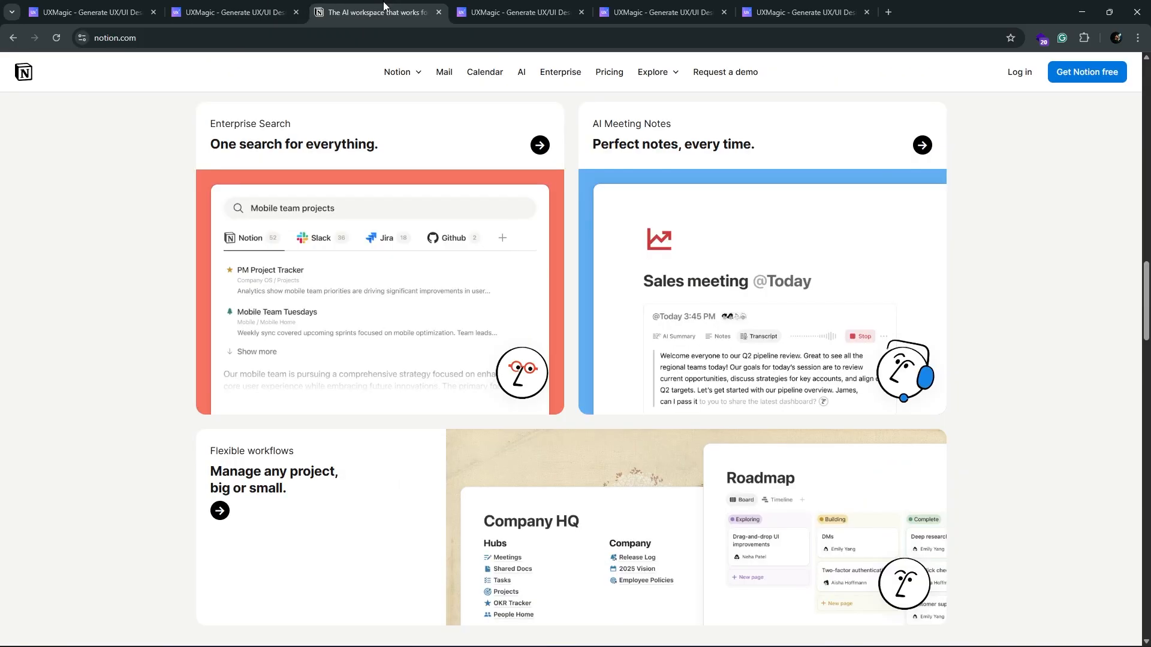
Step: Compare the savings calculator on notion.com with the clone's version, and examine the original page's Notion AI use cases
{"action": "scroll", "coordinate": [161, 387], "scroll_direction": "down", "scroll_amount": 10}
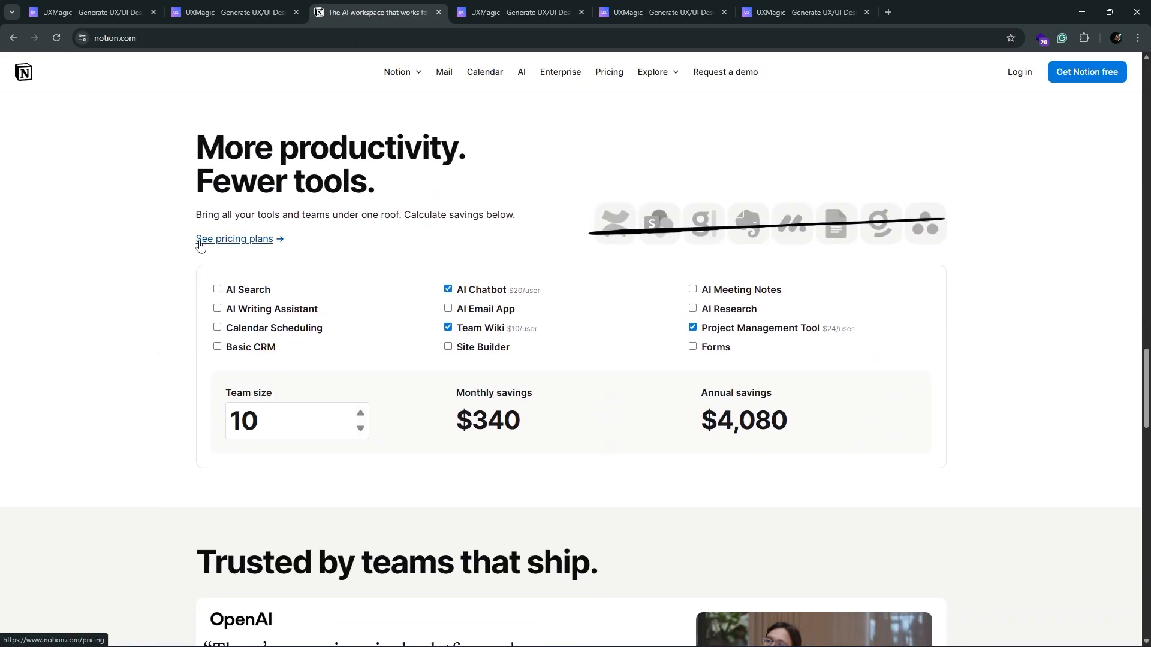
{"action": "left_click", "coordinate": [234, 12]}
{"action": "scroll", "coordinate": [78, 450], "scroll_direction": "down", "scroll_amount": 8}
{"action": "scroll", "coordinate": [126, 343], "scroll_direction": "down", "scroll_amount": 3}
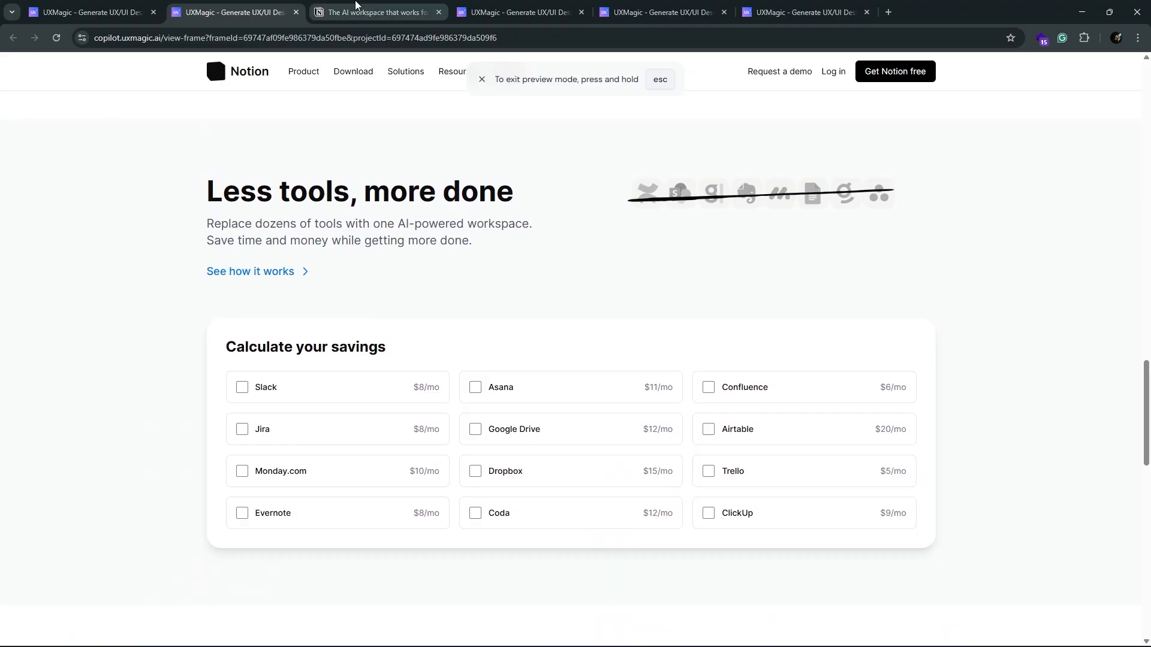
{"action": "left_click", "coordinate": [355, 6]}
{"action": "scroll", "coordinate": [82, 427], "scroll_direction": "down", "scroll_amount": 12}
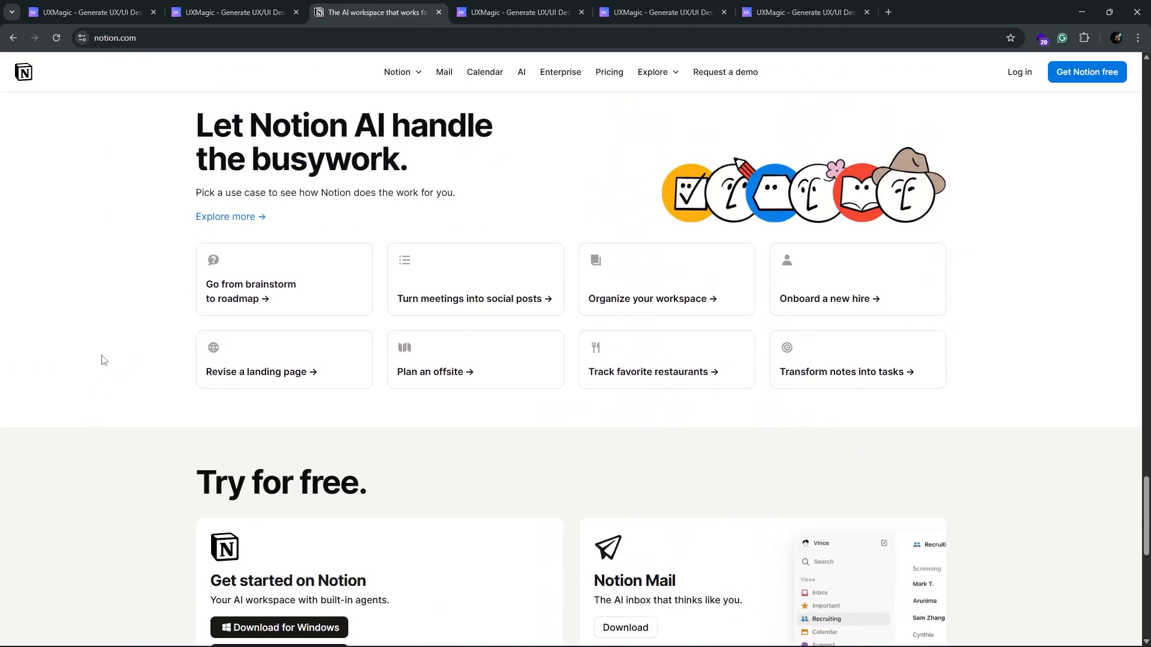
Step: Compare the clone's closing call to action and footer with those of the original notion.com page
{"action": "left_click", "coordinate": [221, 6]}
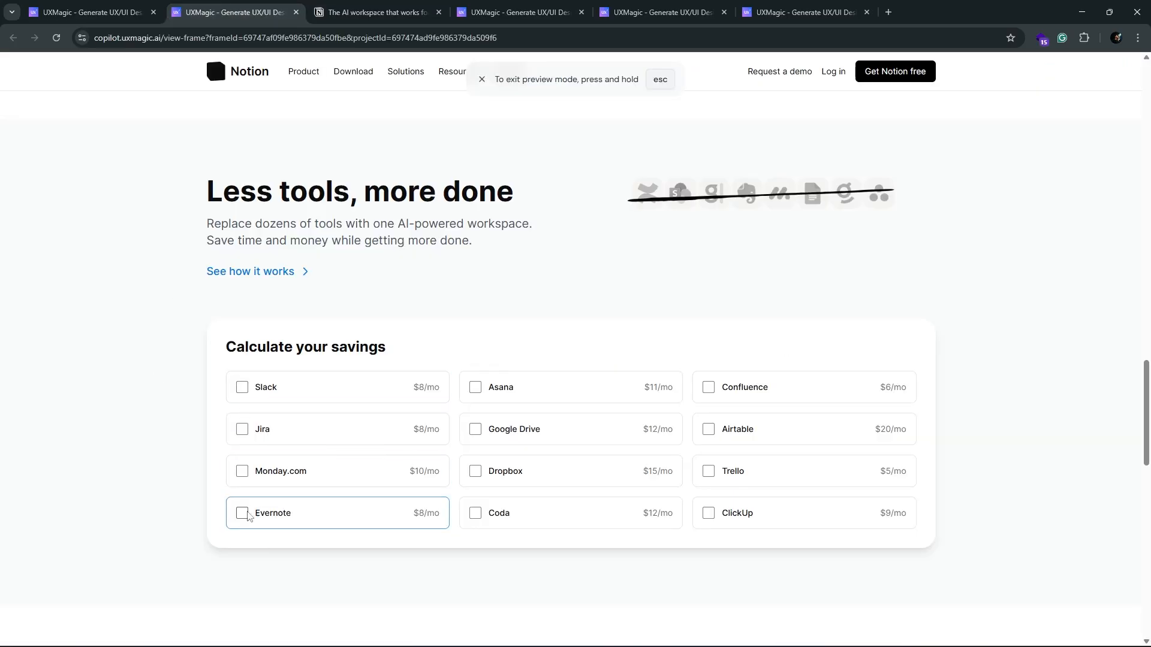
{"action": "scroll", "coordinate": [171, 489], "scroll_direction": "down", "scroll_amount": 1}
{"action": "scroll", "coordinate": [171, 488], "scroll_direction": "down", "scroll_amount": 13}
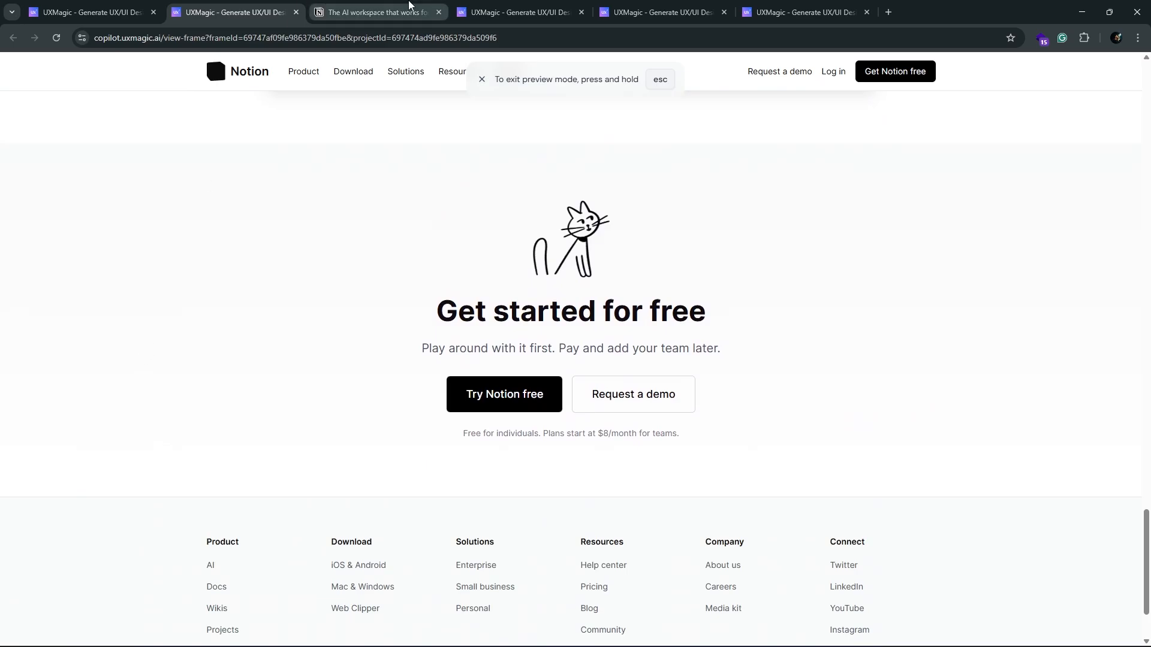
{"action": "key", "text": "ctrl+Tab"}
{"action": "scroll", "coordinate": [157, 443], "scroll_direction": "down", "scroll_amount": 10}
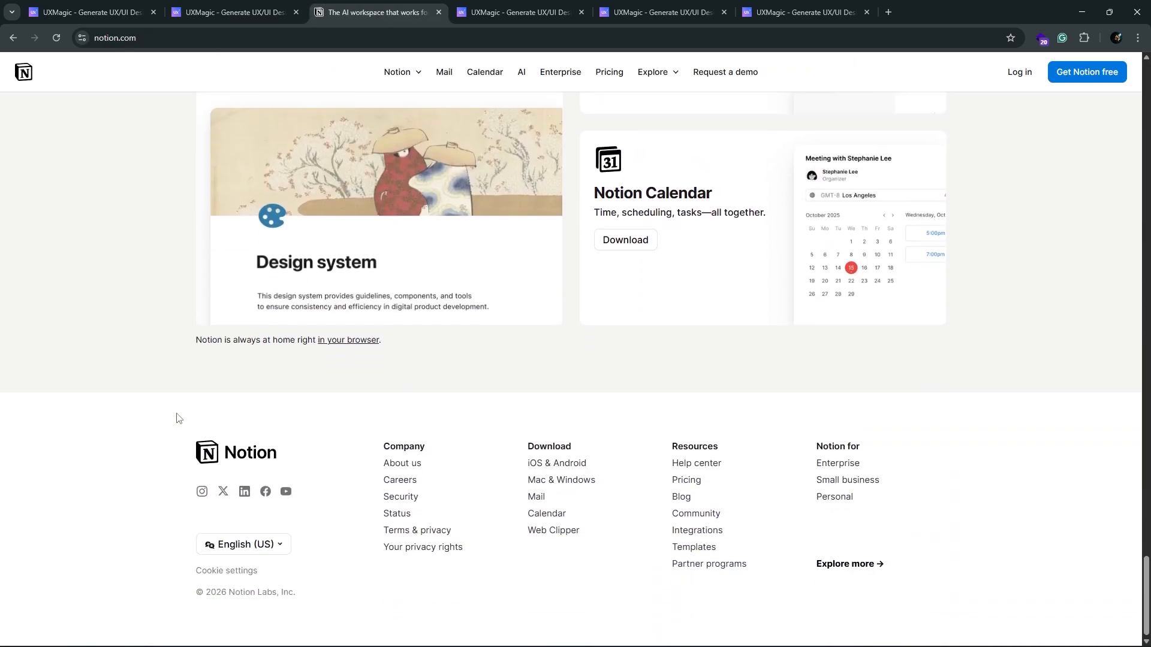
{"action": "left_click", "coordinate": [239, 4]}
{"action": "scroll", "coordinate": [145, 414], "scroll_direction": "down", "scroll_amount": 2}
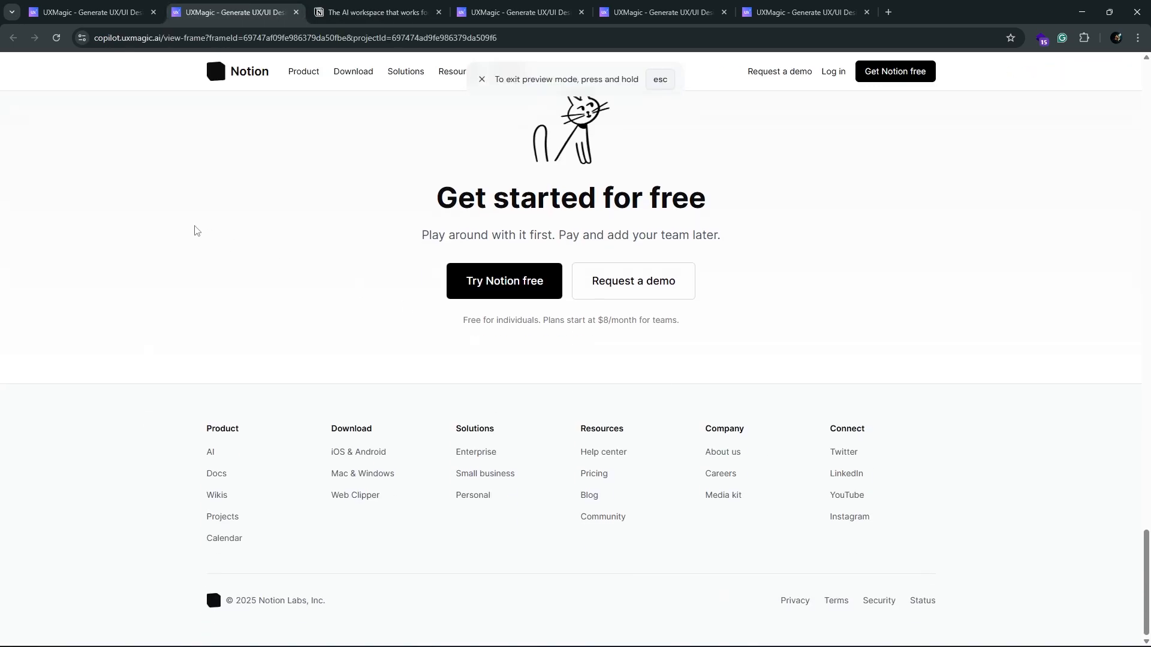
Step: Back in the project, add a new frame beside the Notion clone and import the CozyStays design into it from its Figma frame link
{"action": "left_click", "coordinate": [105, 4]}
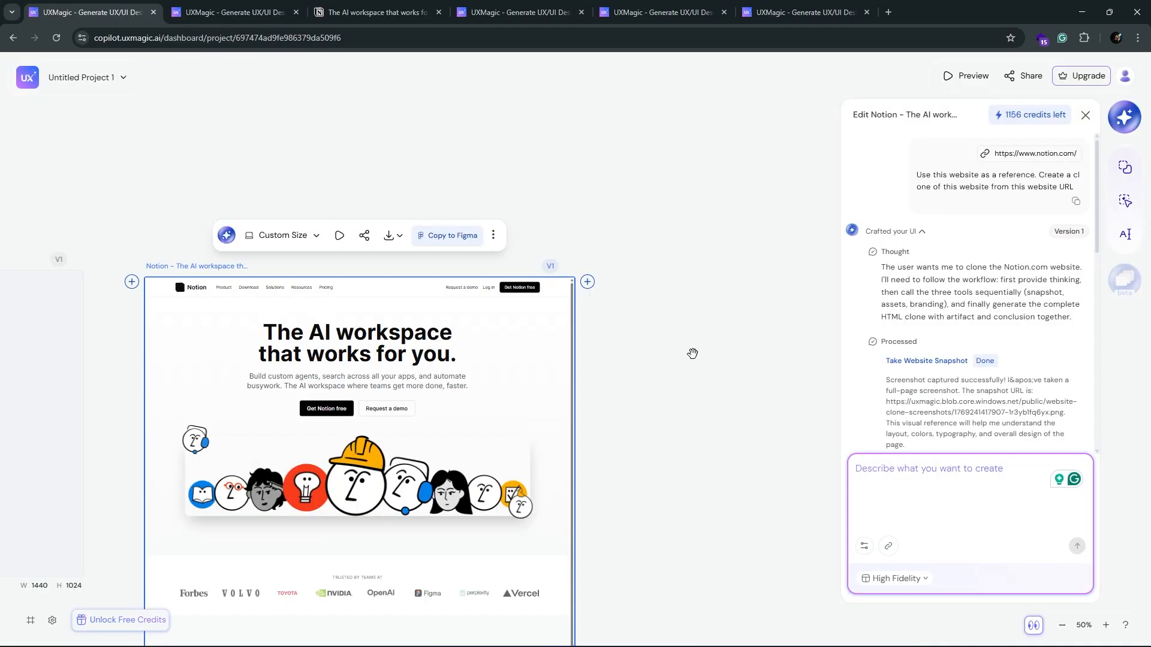
{"action": "scroll", "coordinate": [688, 208], "scroll_direction": "down", "scroll_amount": 8}
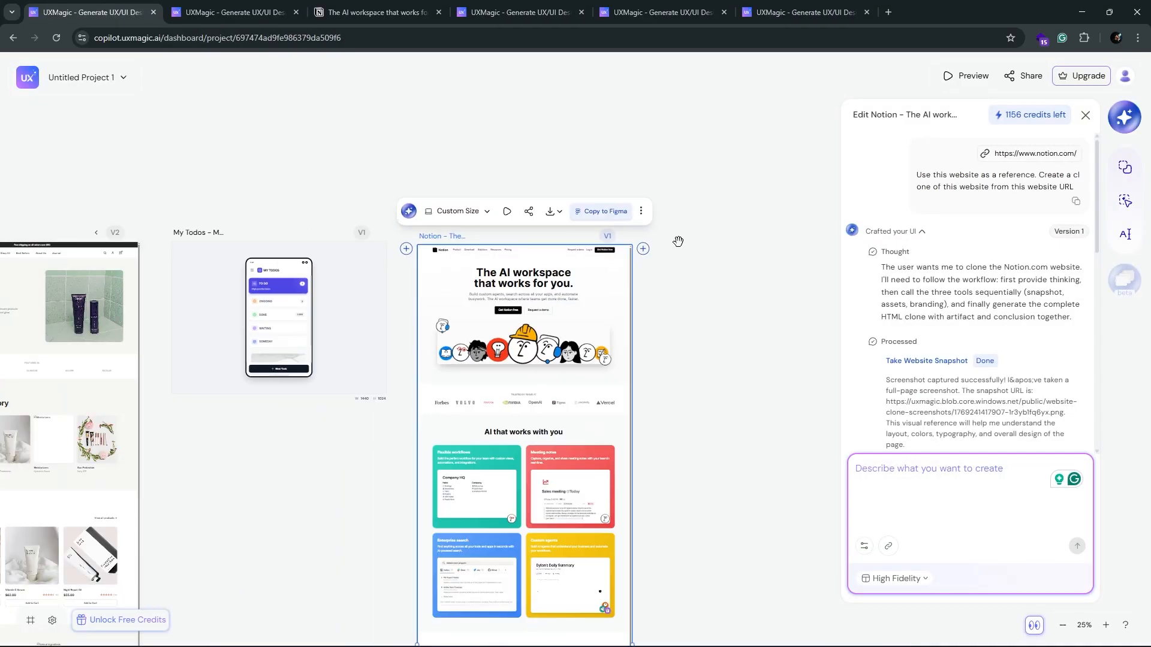
{"action": "left_click_drag", "start_coordinate": [726, 374], "coordinate": [545, 353]}
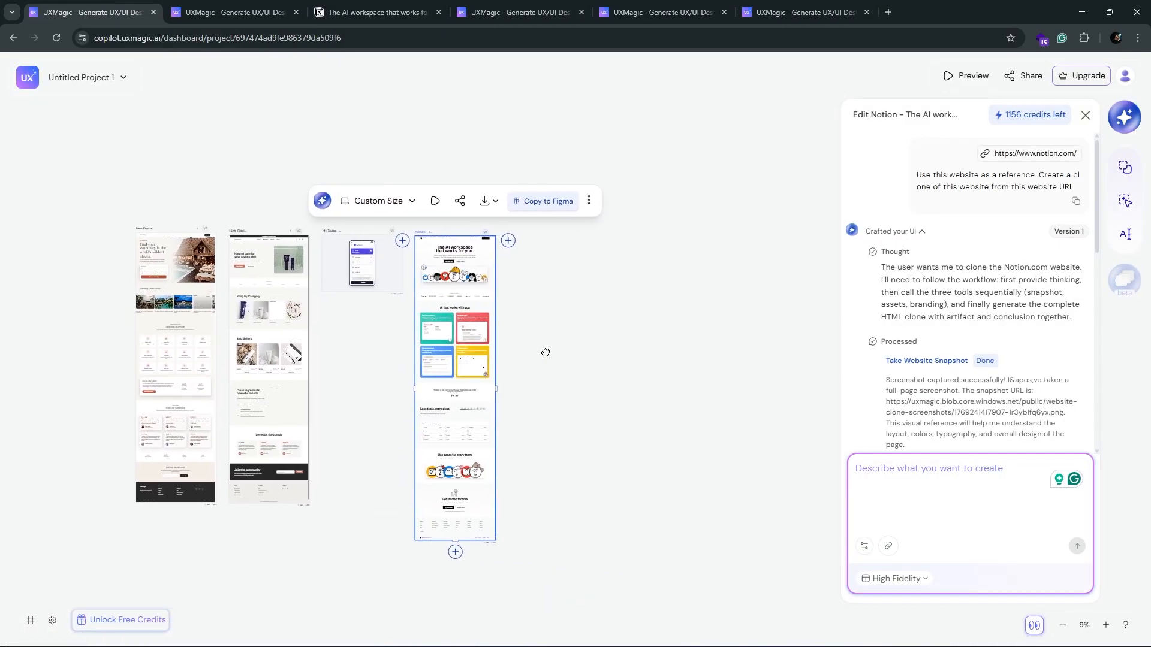
{"action": "left_click", "coordinate": [507, 240]}
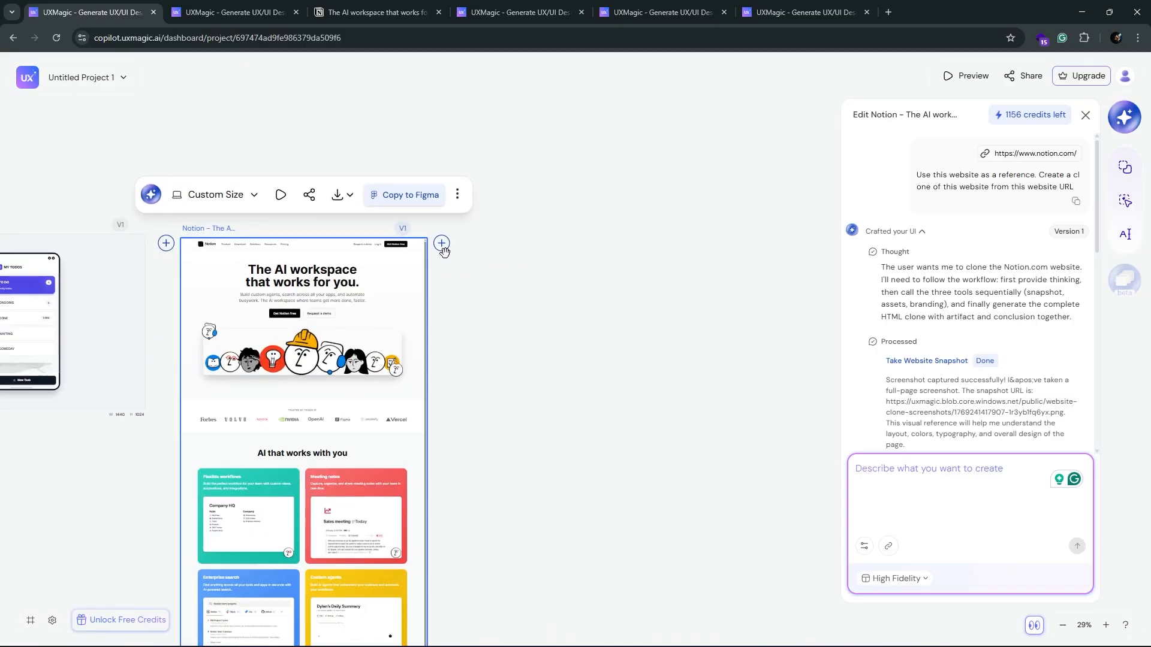
{"action": "left_click", "coordinate": [863, 235]}
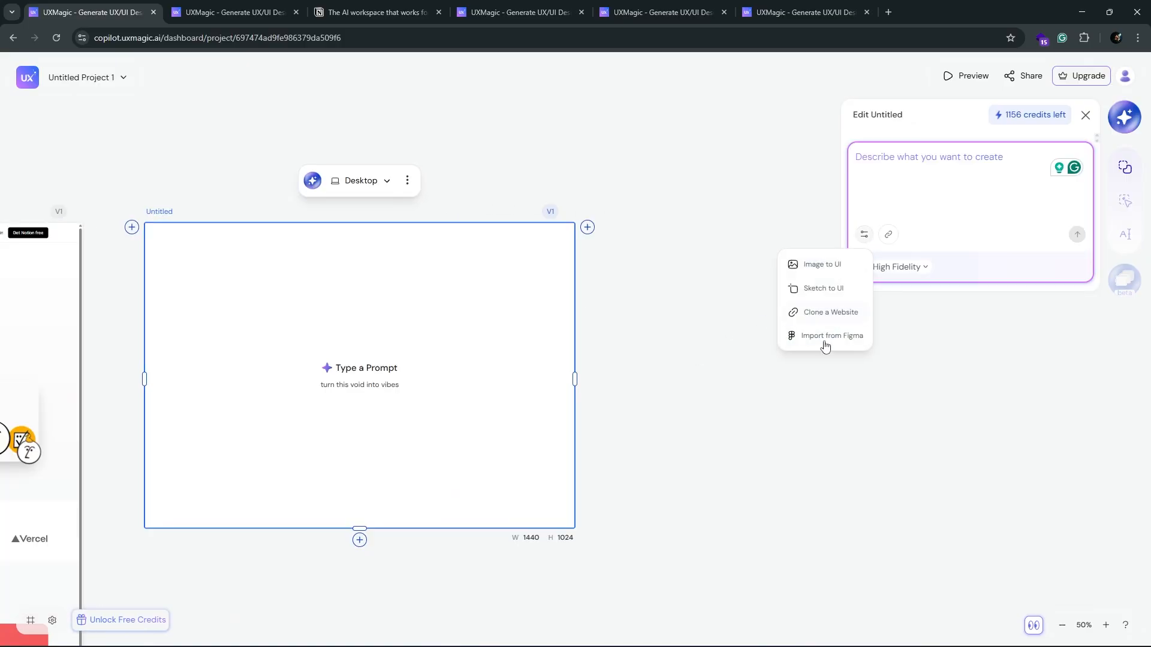
{"action": "left_click", "coordinate": [825, 340]}
{"action": "key", "text": "ctrl+v"}
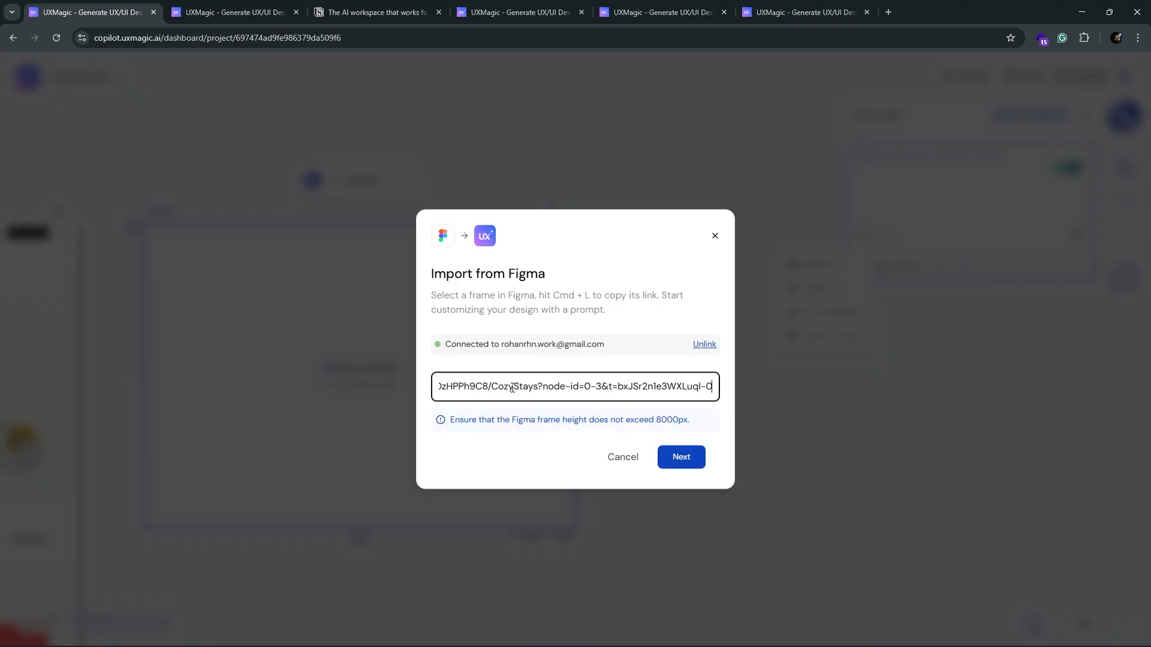
{"action": "left_click", "coordinate": [680, 457]}
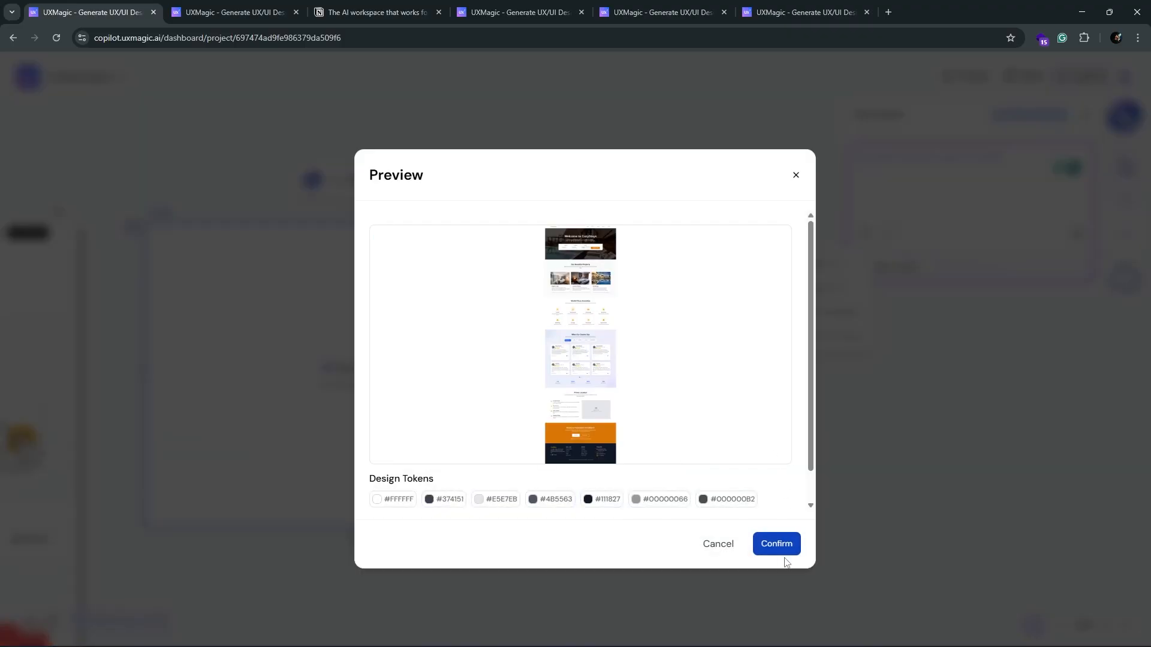
{"action": "left_click", "coordinate": [783, 544]}
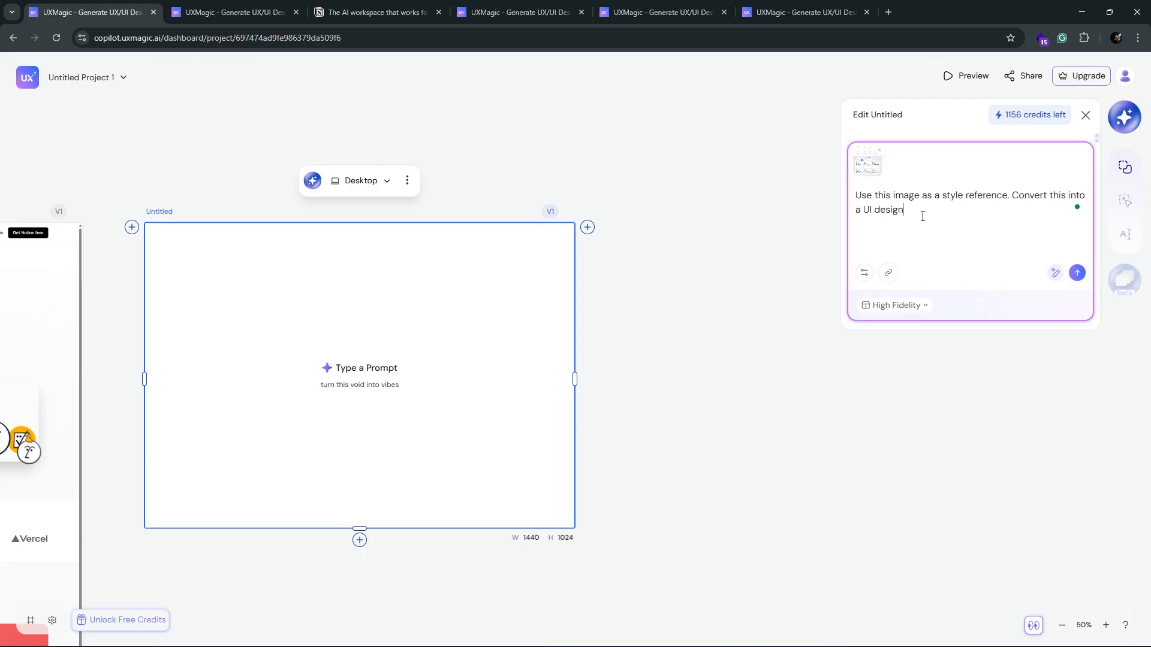
Step: Submit "Use this image as a style reference. Convert this into a UI design" and view the original CozyStays page in Figma
{"action": "left_click", "coordinate": [1077, 272]}
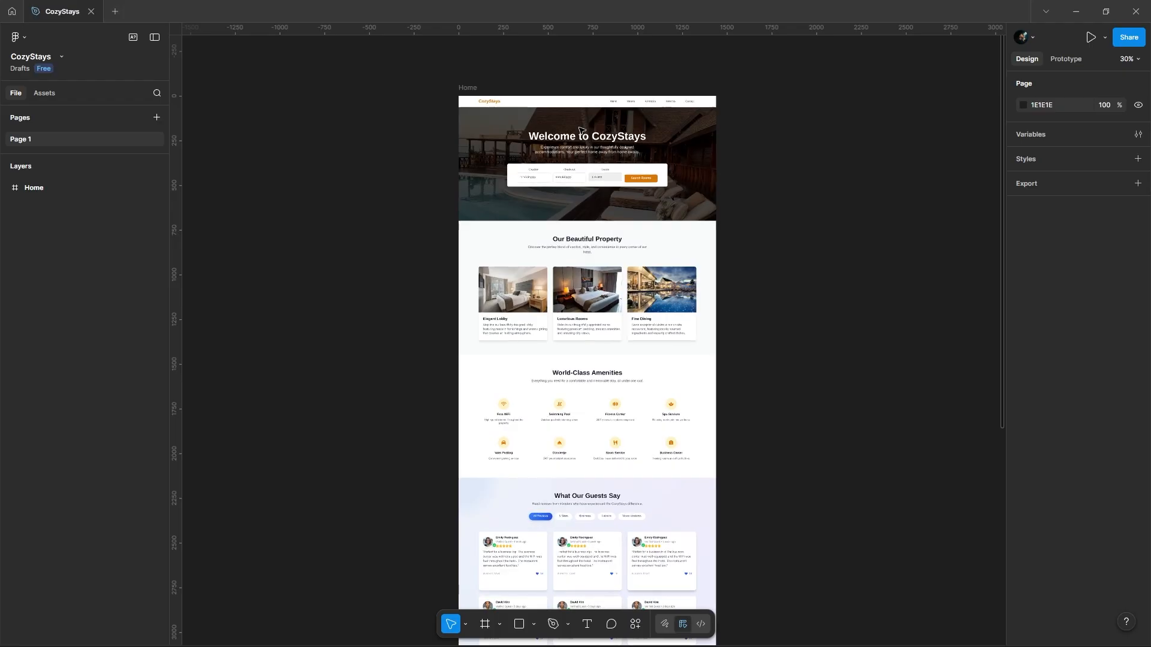
{"action": "scroll", "coordinate": [571, 121], "scroll_direction": "up", "scroll_amount": 5}
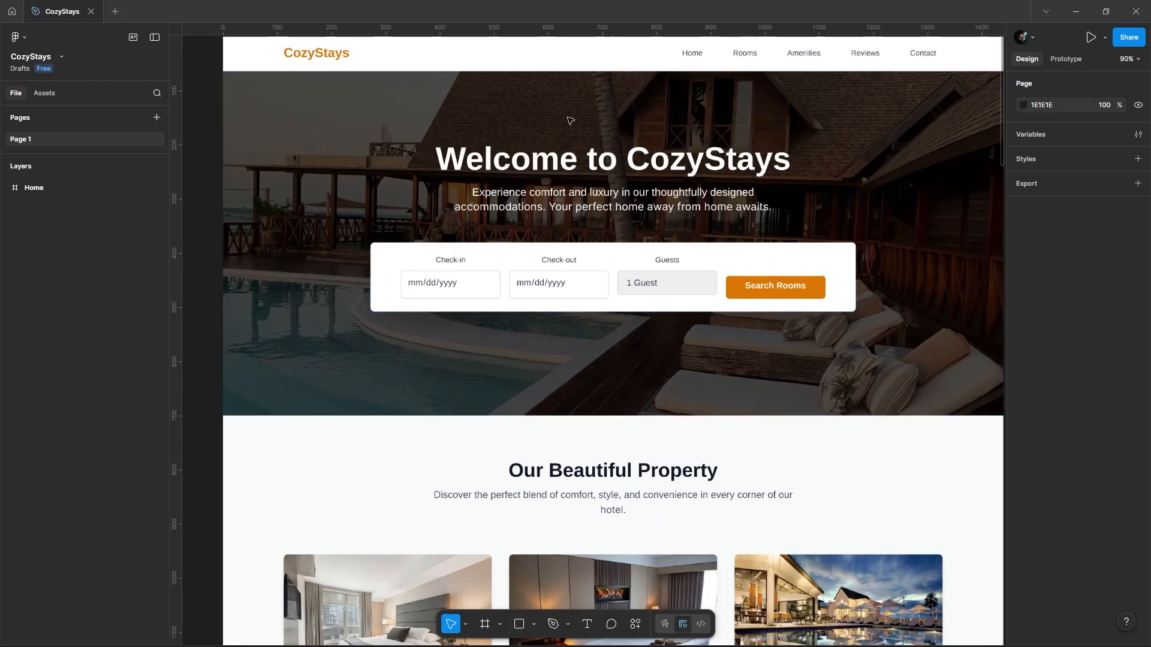
Step: Examine the original CozyStays page in Figma from the property section down to the closing call to action
{"action": "scroll", "coordinate": [527, 336], "scroll_direction": "down", "scroll_amount": 5}
{"action": "scroll", "coordinate": [492, 419], "scroll_direction": "down", "scroll_amount": 5}
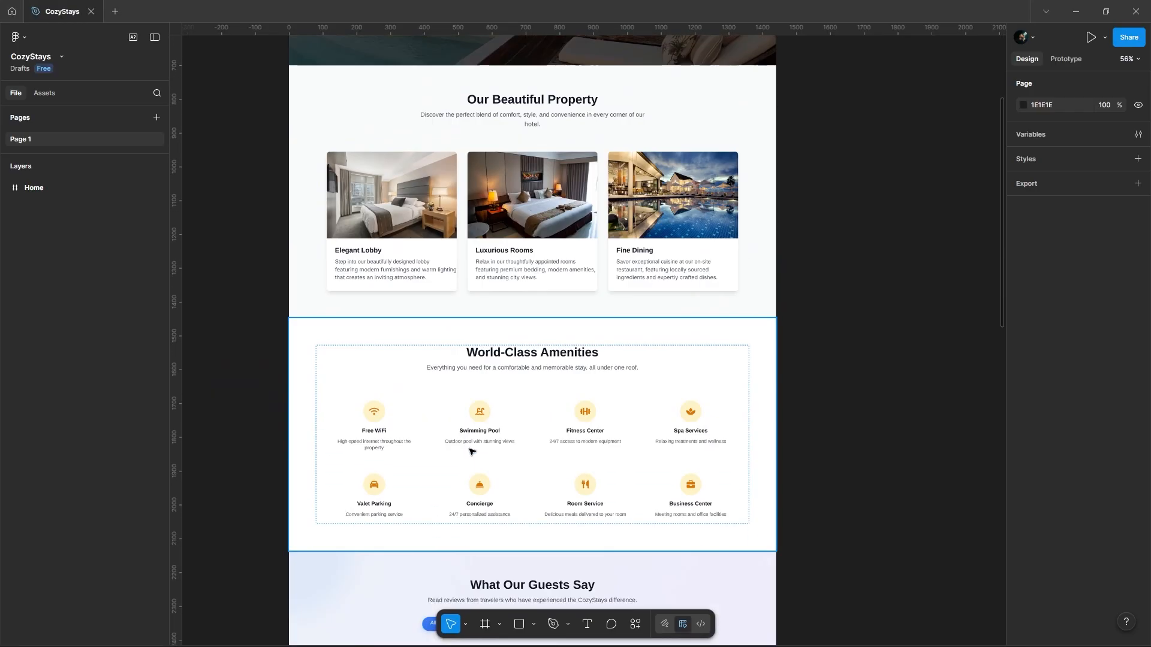
{"action": "scroll", "coordinate": [472, 452], "scroll_direction": "down", "scroll_amount": 10}
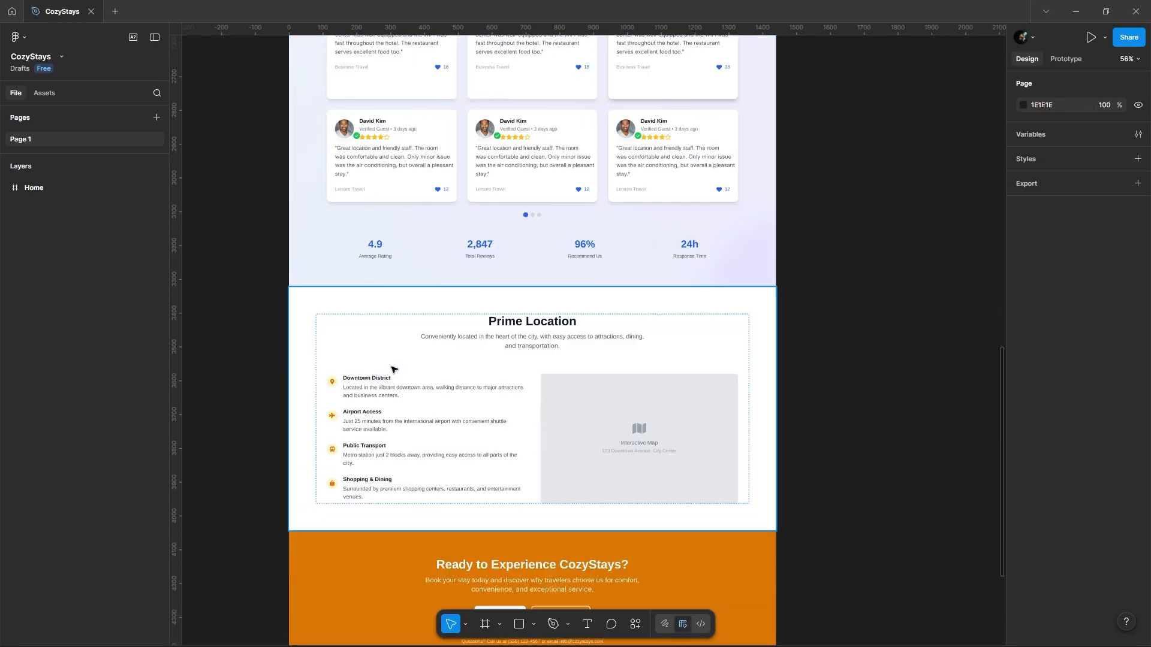
{"action": "scroll", "coordinate": [399, 390], "scroll_direction": "down", "scroll_amount": 6}
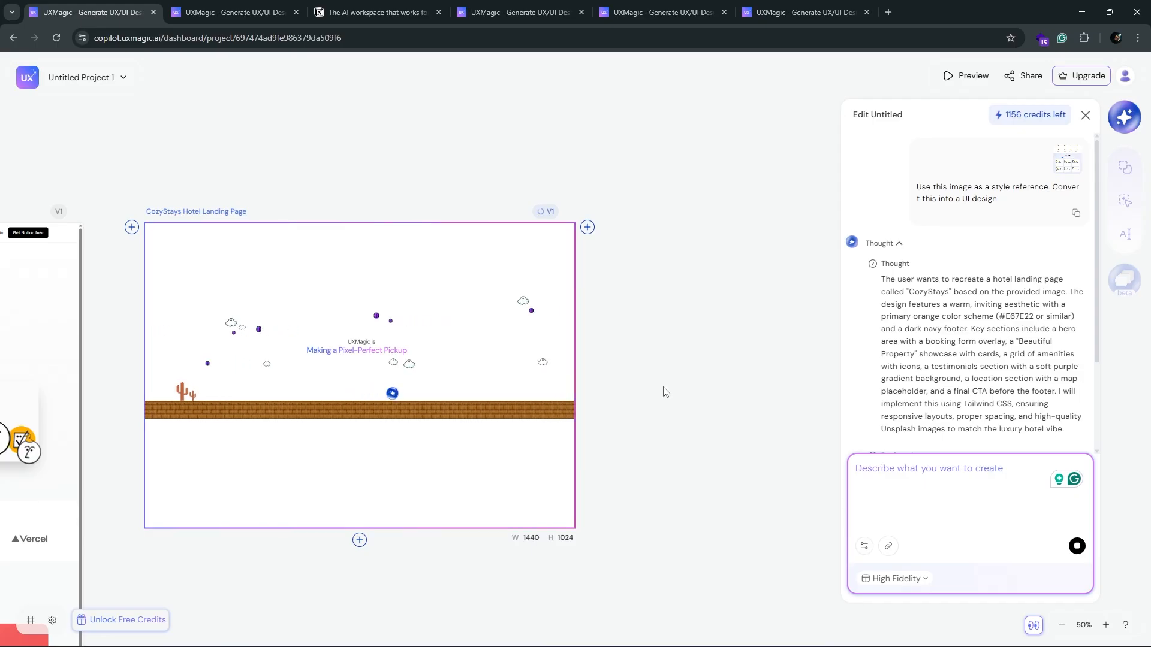
Step: Switch back to UXMagic, extend the generated CozyStays frame's height, and review its sections on the canvas
{"action": "scroll", "coordinate": [434, 351], "scroll_direction": "down", "scroll_amount": 3}
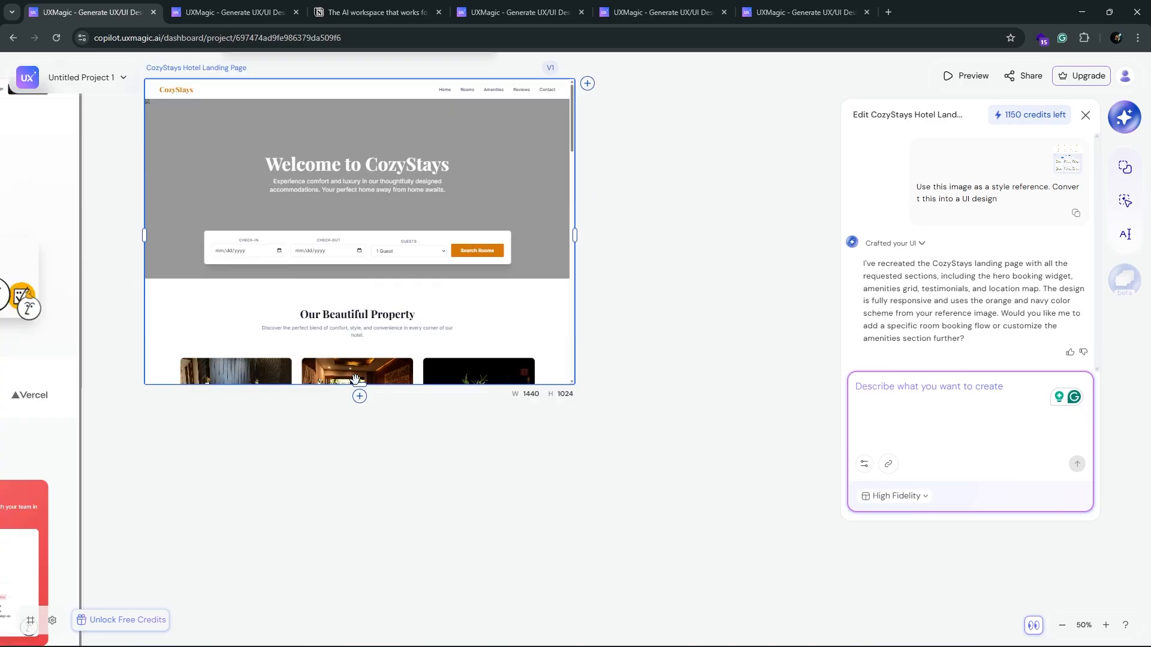
{"action": "left_click_drag", "start_coordinate": [359, 387], "coordinate": [360, 412]}
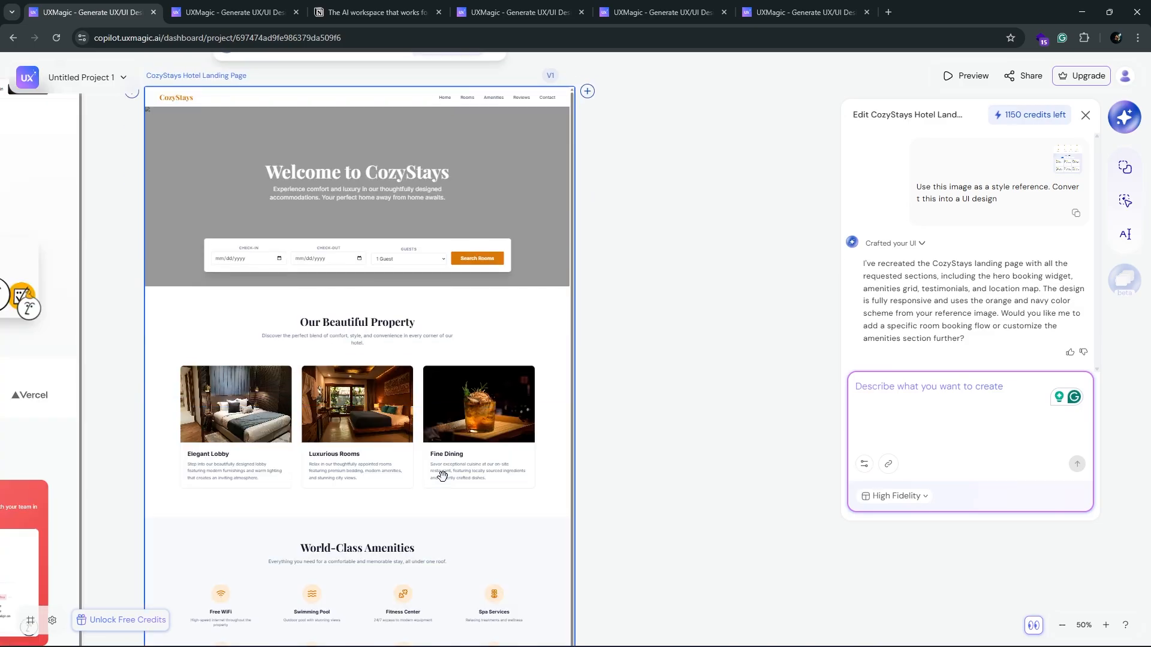
{"action": "scroll", "coordinate": [400, 408], "scroll_direction": "down", "scroll_amount": 4}
{"action": "scroll", "coordinate": [404, 407], "scroll_direction": "down", "scroll_amount": 8}
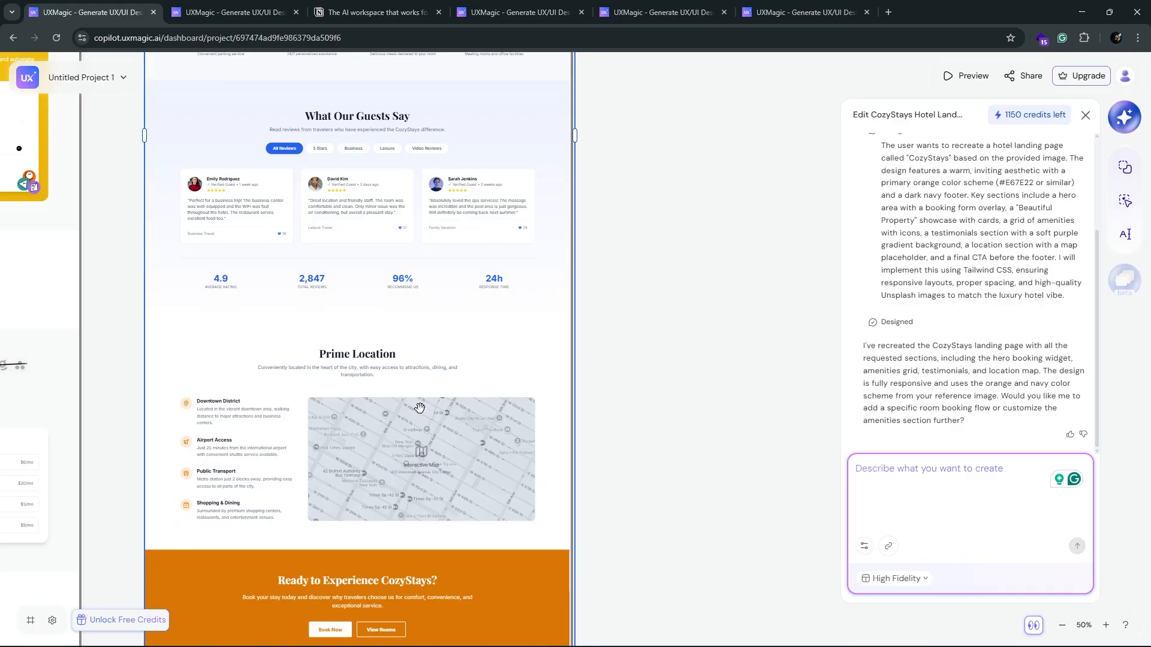
{"action": "scroll", "coordinate": [420, 414], "scroll_direction": "up", "scroll_amount": 18}
{"action": "scroll", "coordinate": [419, 408], "scroll_direction": "up", "scroll_amount": 1}
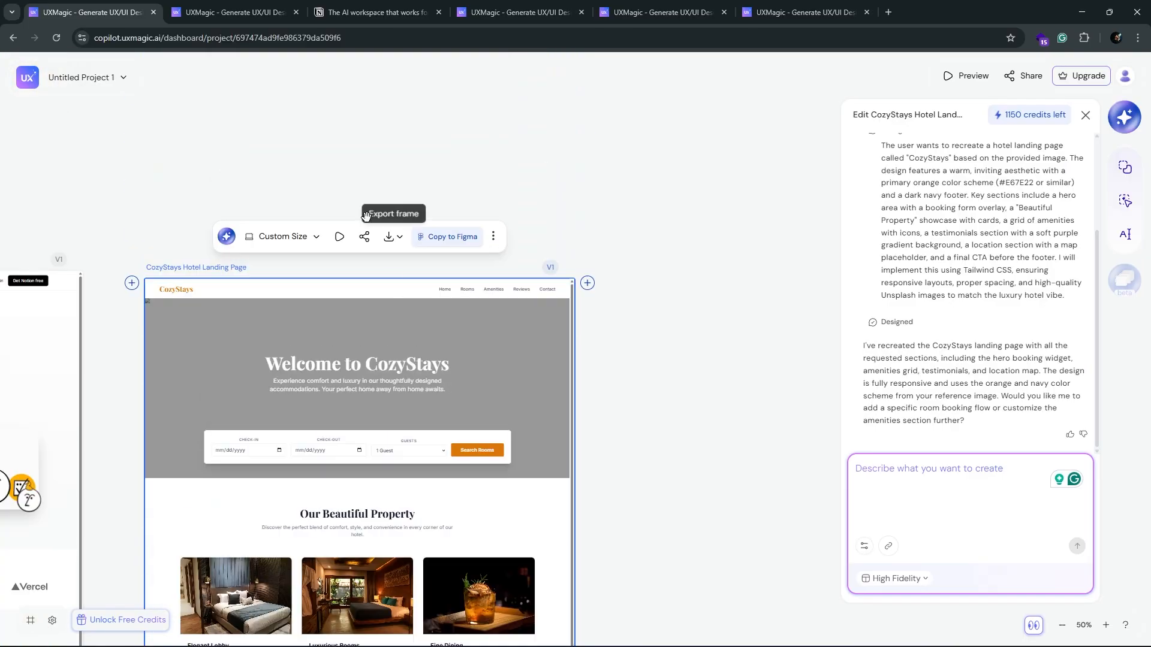
Step: Preview the generated CozyStays screen in a new tab and review the page down to its footer
{"action": "left_click", "coordinate": [338, 237]}
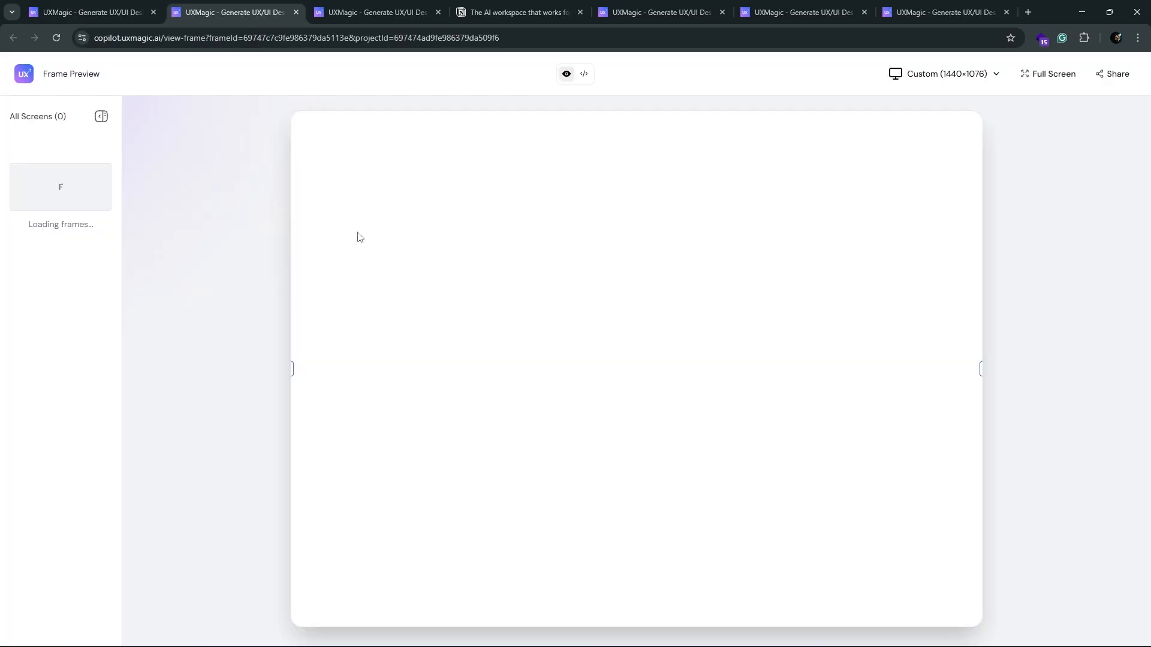
{"action": "scroll", "coordinate": [473, 375], "scroll_direction": "down", "scroll_amount": 14}
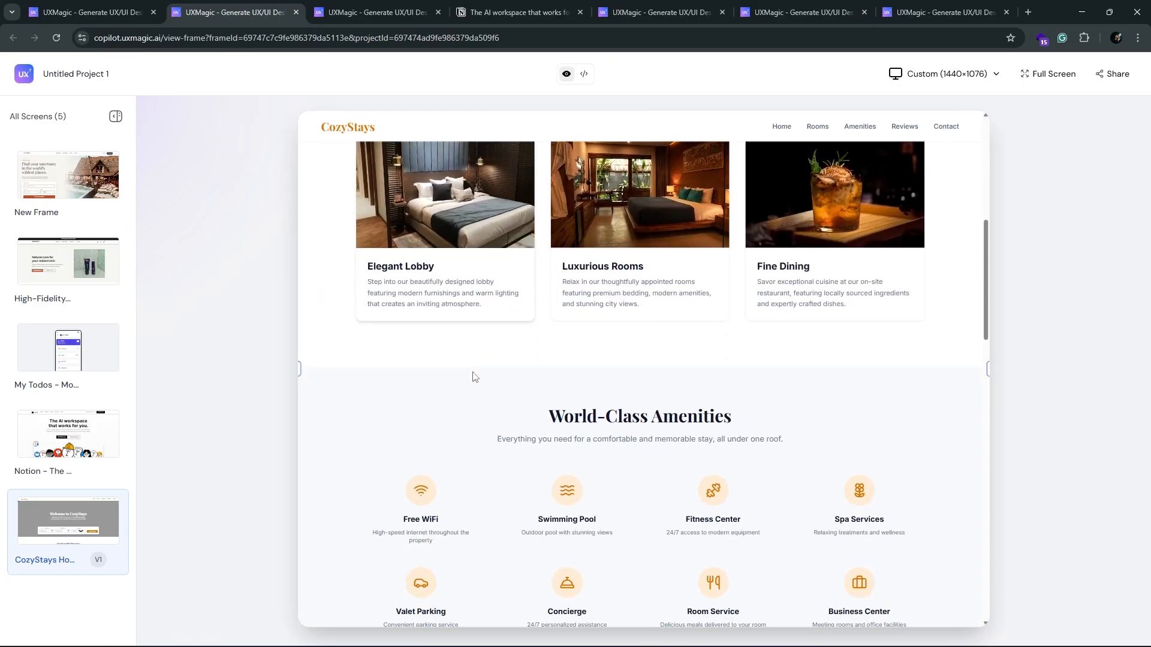
{"action": "scroll", "coordinate": [477, 376], "scroll_direction": "down", "scroll_amount": 12}
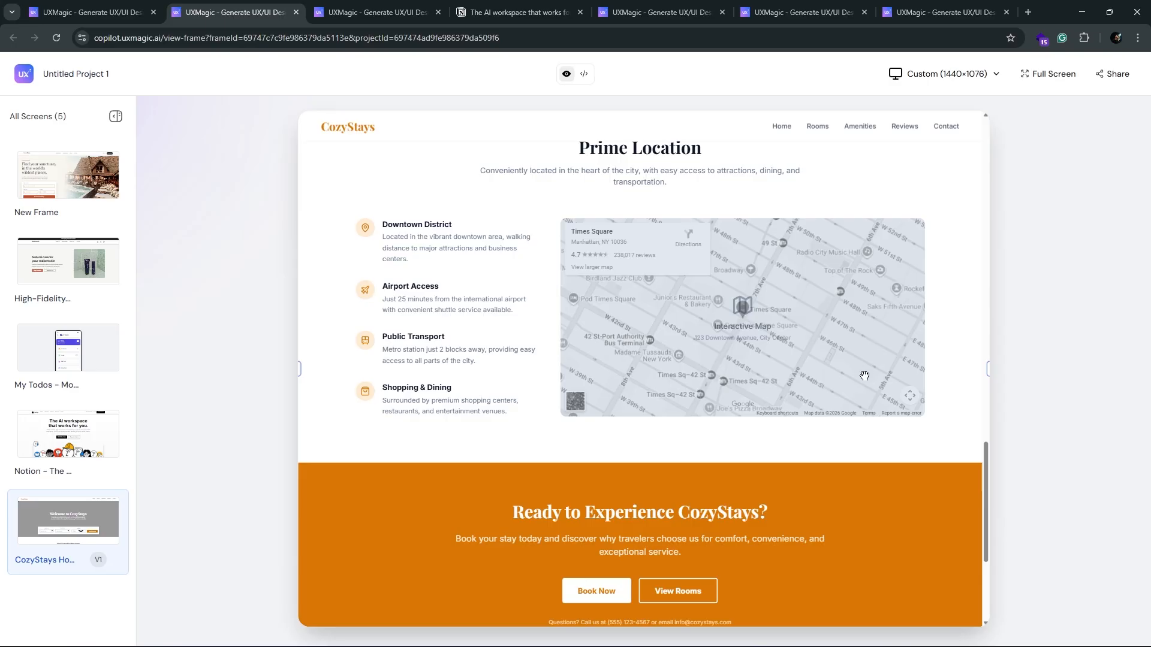
{"action": "scroll", "coordinate": [865, 376], "scroll_direction": "down", "scroll_amount": 5}
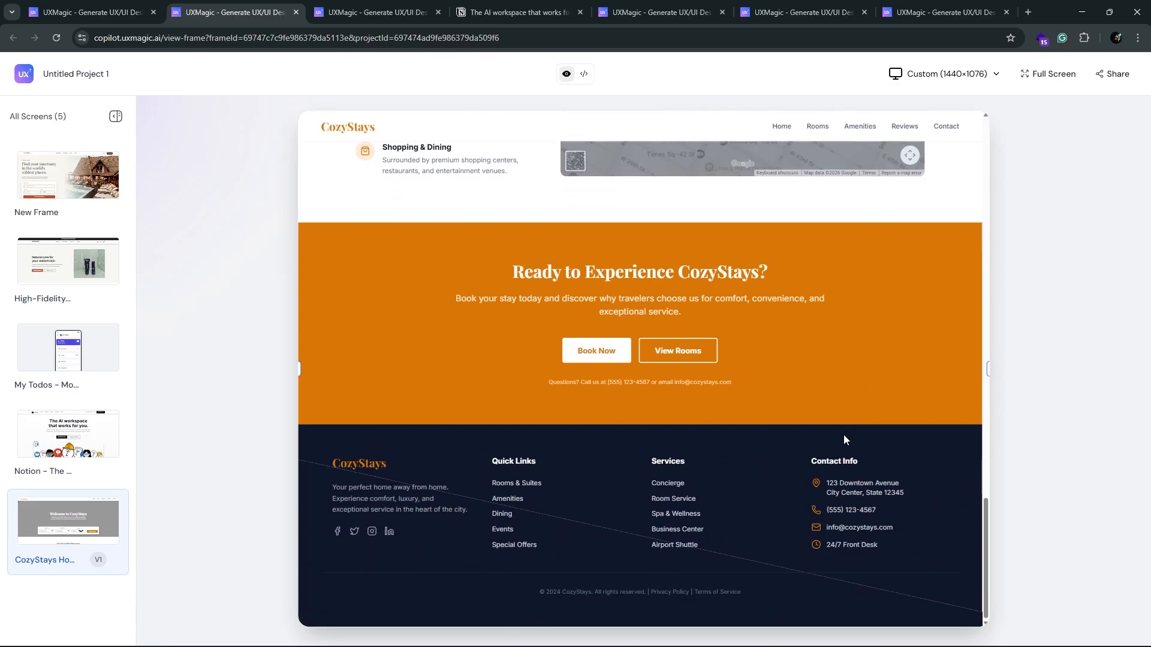
{"action": "scroll", "coordinate": [790, 544], "scroll_direction": "up", "scroll_amount": 15}
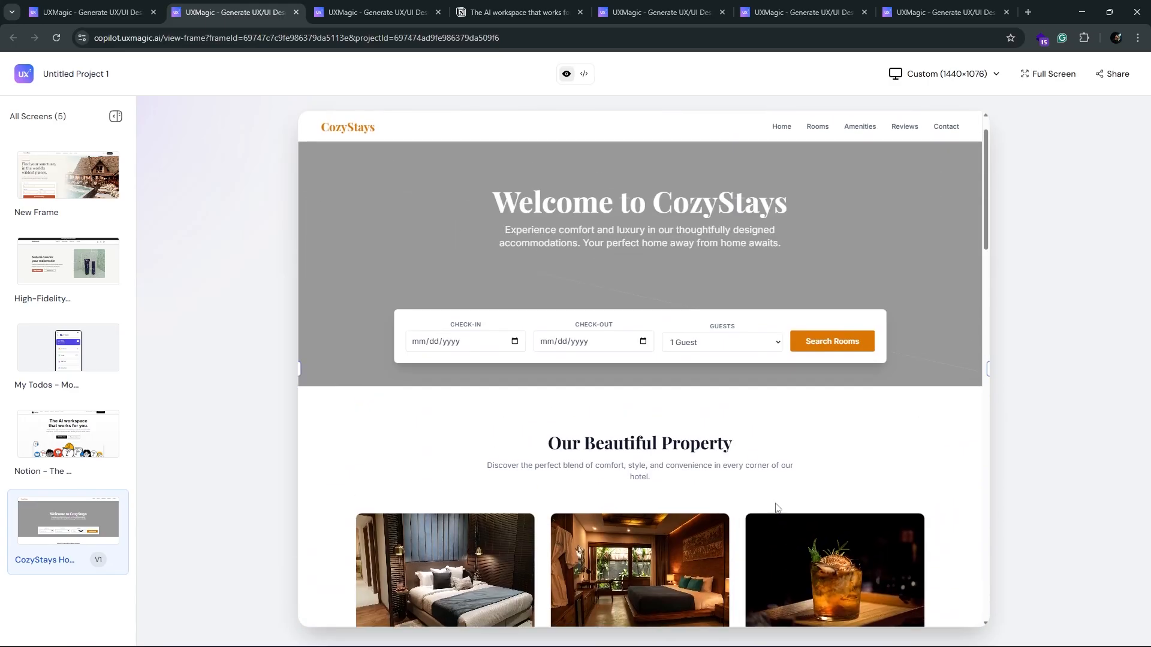
{"action": "scroll", "coordinate": [777, 508], "scroll_direction": "up", "scroll_amount": 1}
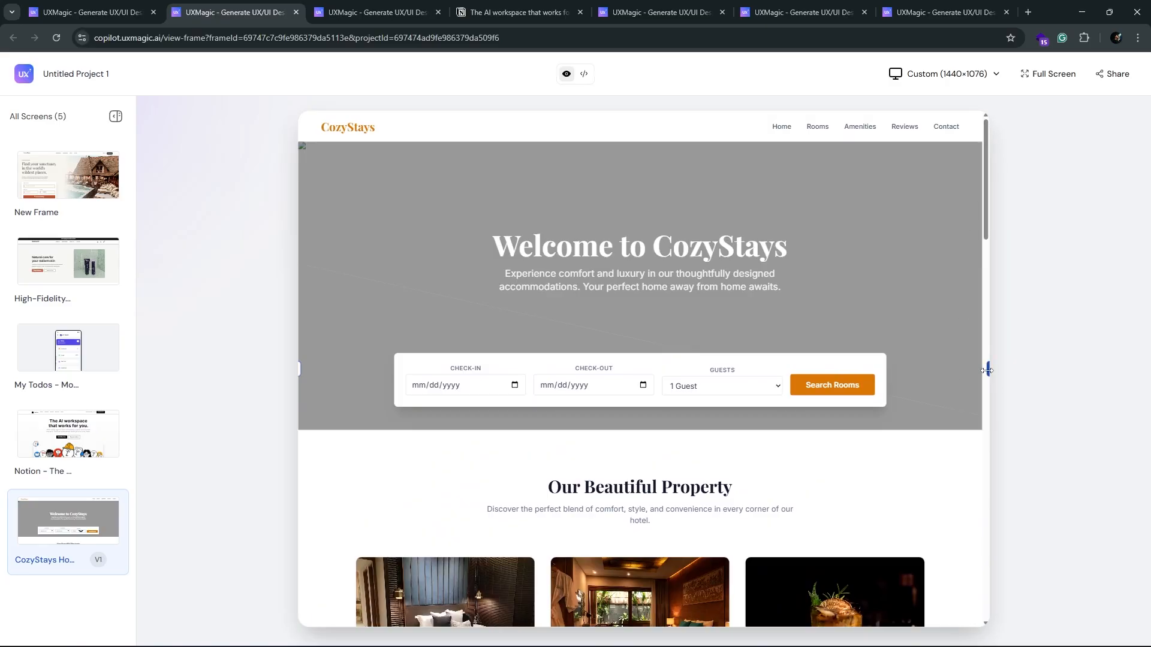
Step: Narrow the preview to 638 px wide and examine the responsive layout from the amenities to the location map
{"action": "left_click_drag", "start_coordinate": [988, 371], "coordinate": [507, 391]}
{"action": "scroll", "coordinate": [636, 382], "scroll_direction": "down", "scroll_amount": 16}
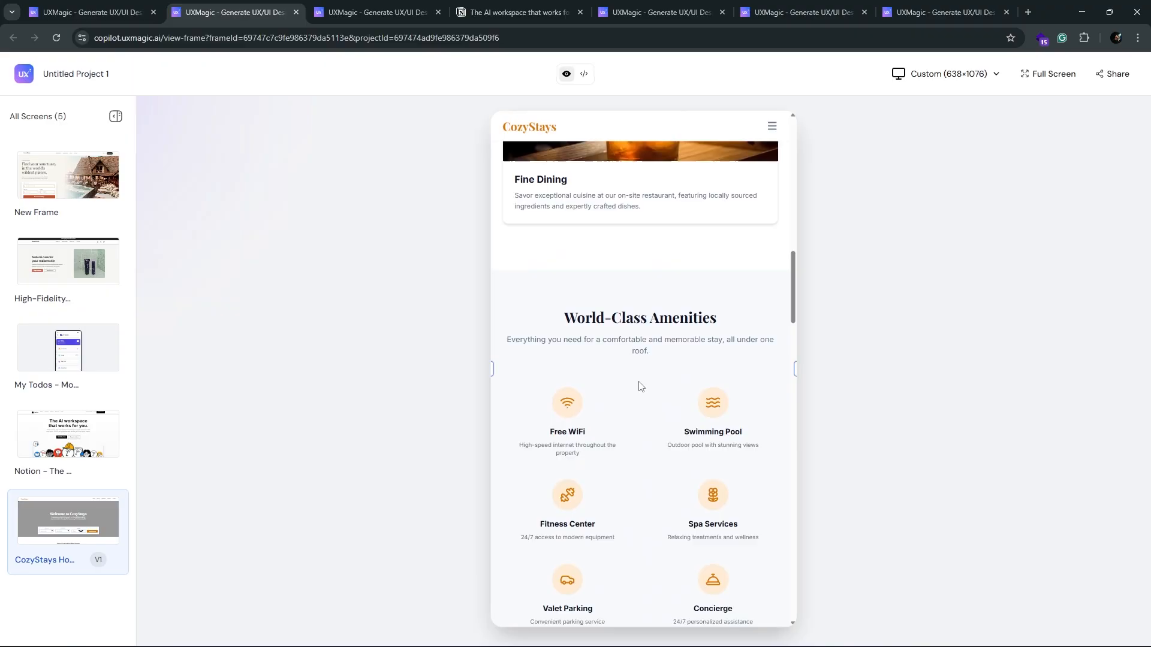
{"action": "scroll", "coordinate": [639, 386], "scroll_direction": "down", "scroll_amount": 20}
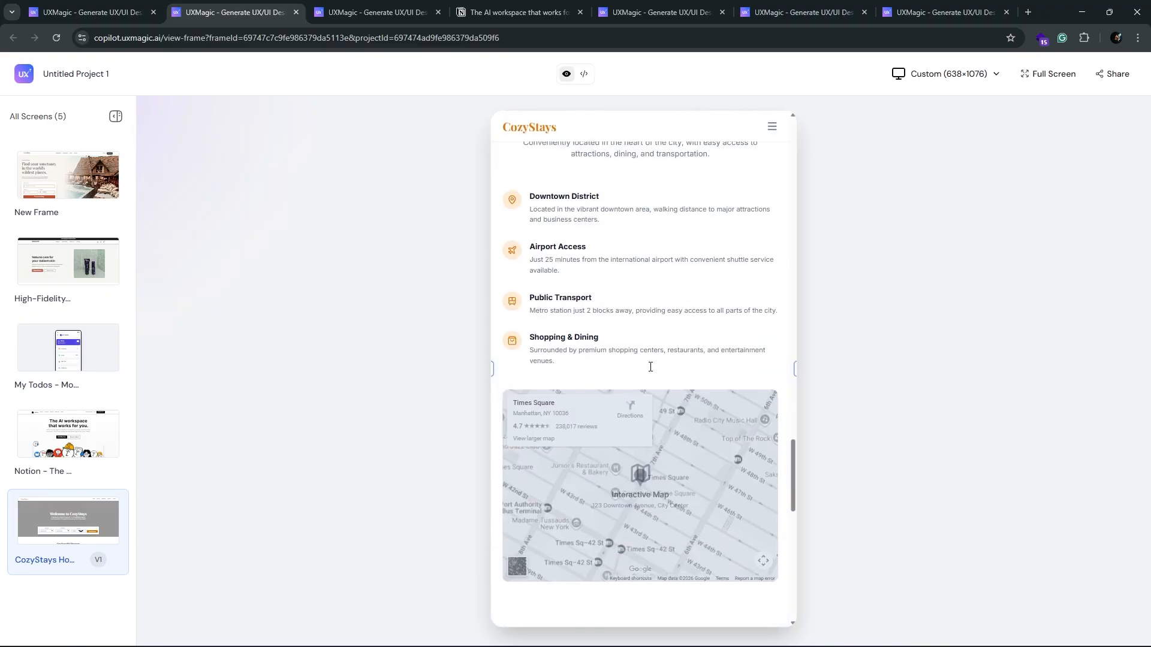
{"action": "scroll", "coordinate": [650, 367], "scroll_direction": "down", "scroll_amount": 5}
{"action": "scroll", "coordinate": [655, 365], "scroll_direction": "up", "scroll_amount": 20}
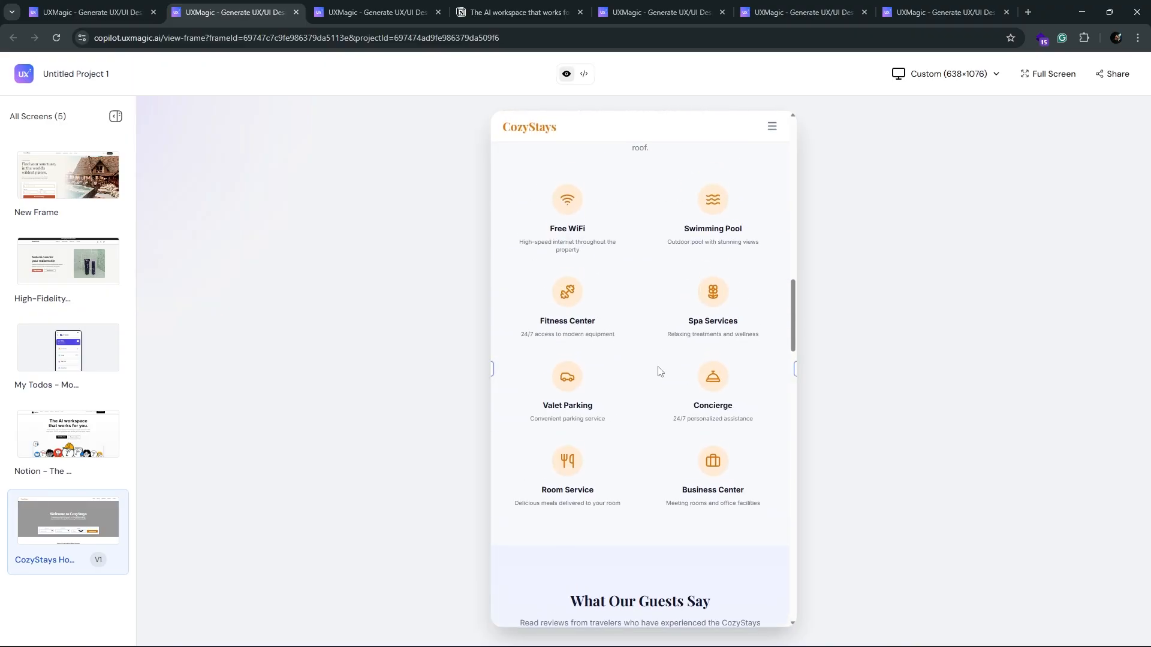
{"action": "scroll", "coordinate": [659, 371], "scroll_direction": "up", "scroll_amount": 15}
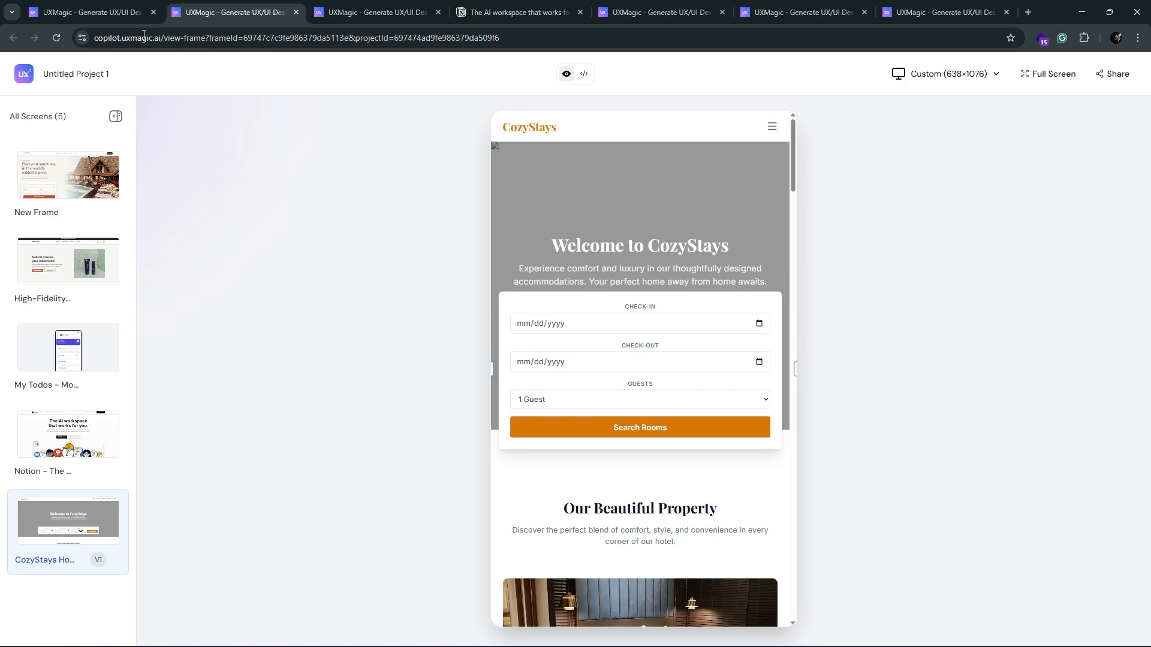
Step: Return to the project canvas, select the LuxeStays hotel page named New Frame, and copy it for Figma
{"action": "left_click", "coordinate": [144, 13]}
{"action": "left_click_drag", "start_coordinate": [413, 172], "coordinate": [761, 172]}
{"action": "scroll", "coordinate": [619, 167], "scroll_direction": "down", "scroll_amount": 5}
{"action": "scroll", "coordinate": [620, 171], "scroll_direction": "down", "scroll_amount": 2}
{"action": "left_click_drag", "start_coordinate": [189, 142], "coordinate": [545, 135]}
{"action": "left_click", "coordinate": [315, 190]}
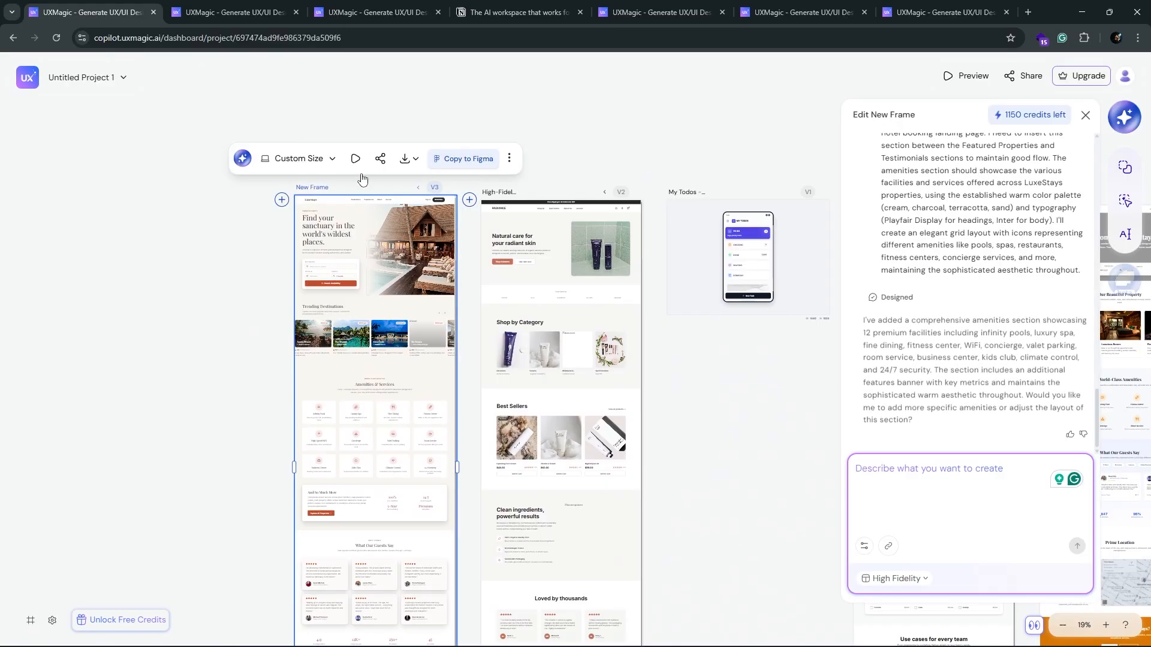
{"action": "left_click", "coordinate": [467, 158]}
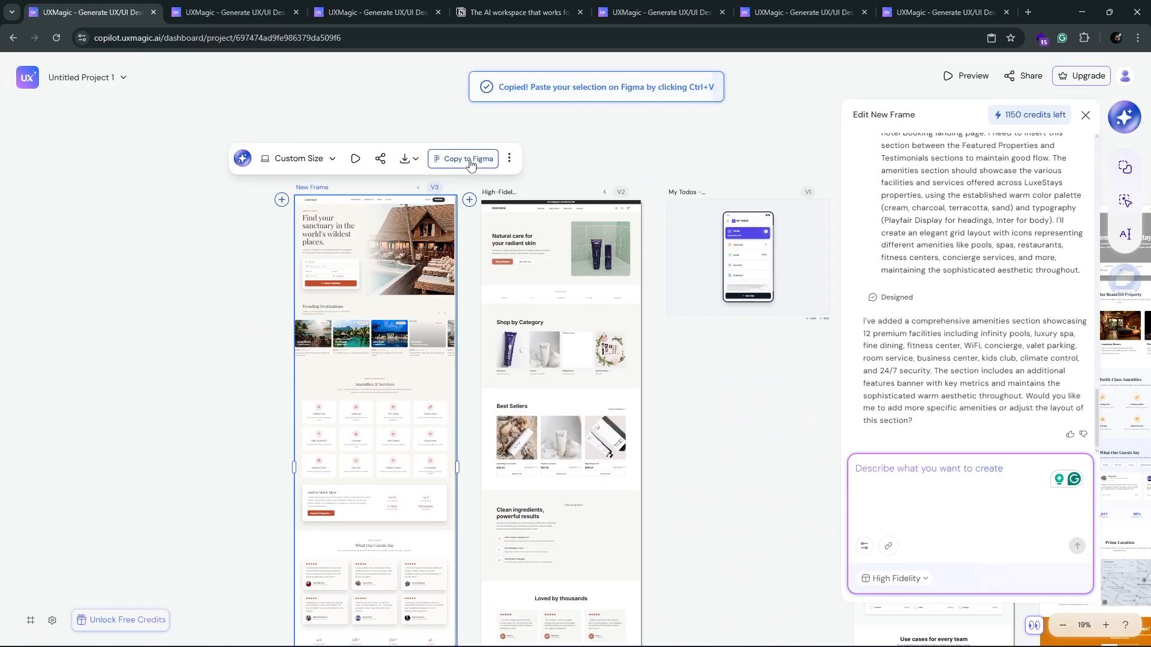
Step: Switch to the CozyStays file in Figma and paste the copied hotel page beside the Home frame
{"action": "key", "text": "alt+Tab"}
{"action": "scroll", "coordinate": [431, 126], "scroll_direction": "up", "scroll_amount": 5}
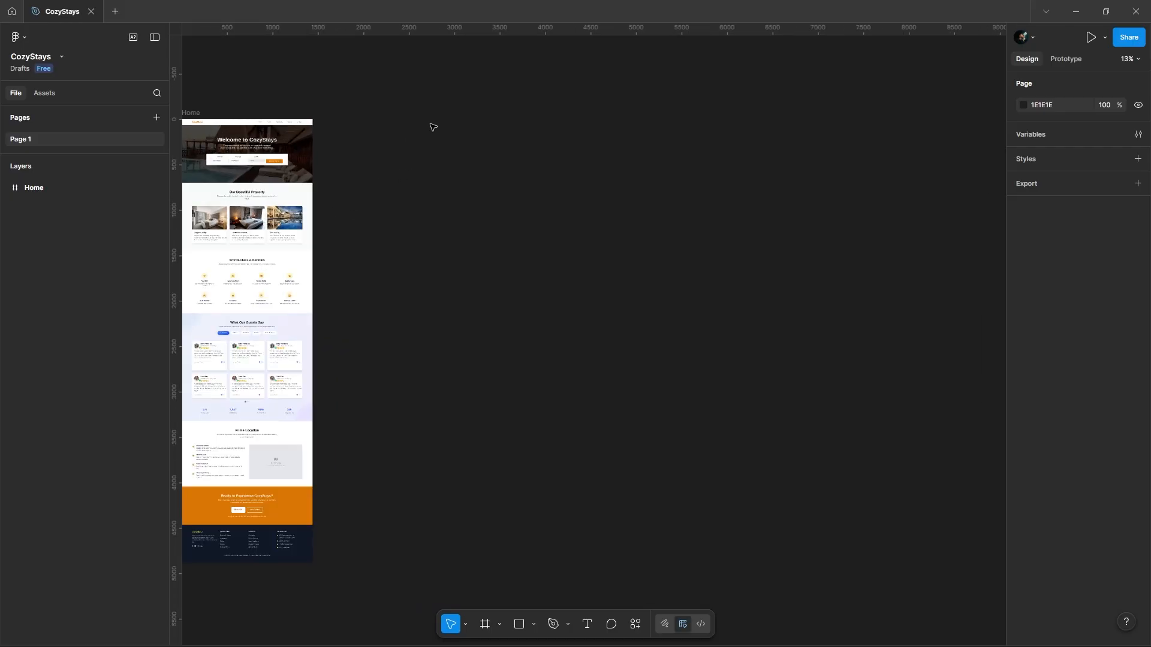
{"action": "right_click", "coordinate": [412, 128]}
{"action": "left_click", "coordinate": [425, 137]}
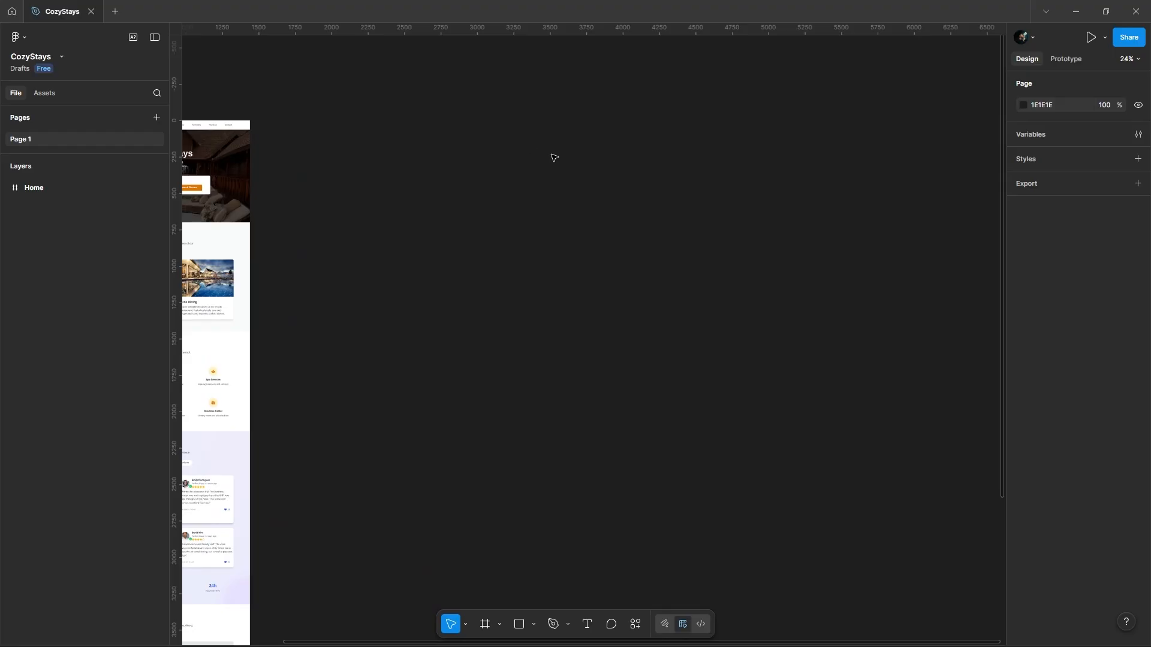
{"action": "scroll", "coordinate": [703, 409], "scroll_direction": "up", "scroll_amount": 4}
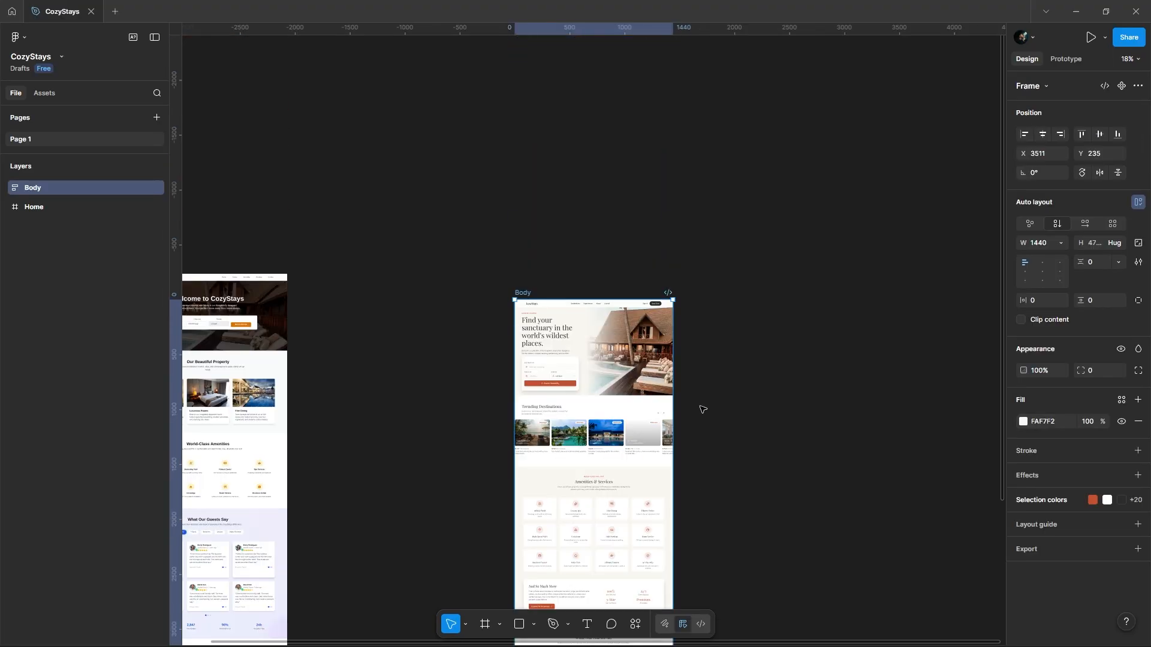
Step: Examine the pasted LuxeStays page's hero, trending destinations, and Amenities & Services sections
{"action": "scroll", "coordinate": [703, 409], "scroll_direction": "up", "scroll_amount": 10}
{"action": "scroll", "coordinate": [445, 188], "scroll_direction": "down", "scroll_amount": 15}
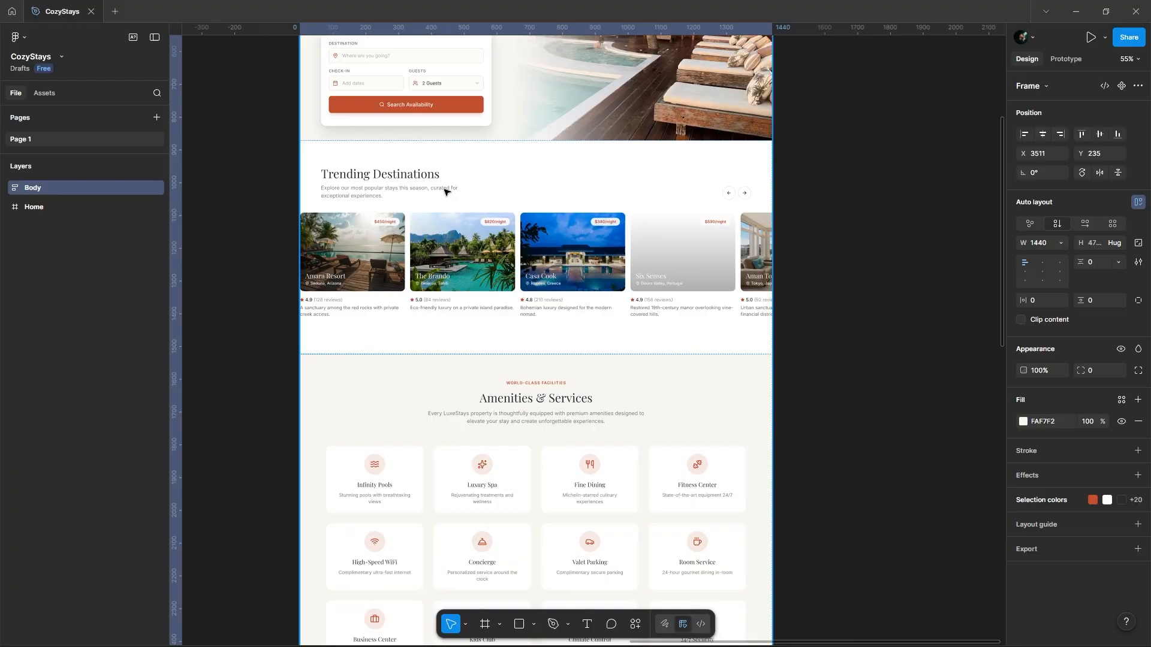
{"action": "scroll", "coordinate": [500, 130], "scroll_direction": "up", "scroll_amount": 4}
{"action": "scroll", "coordinate": [522, 488], "scroll_direction": "down", "scroll_amount": 8}
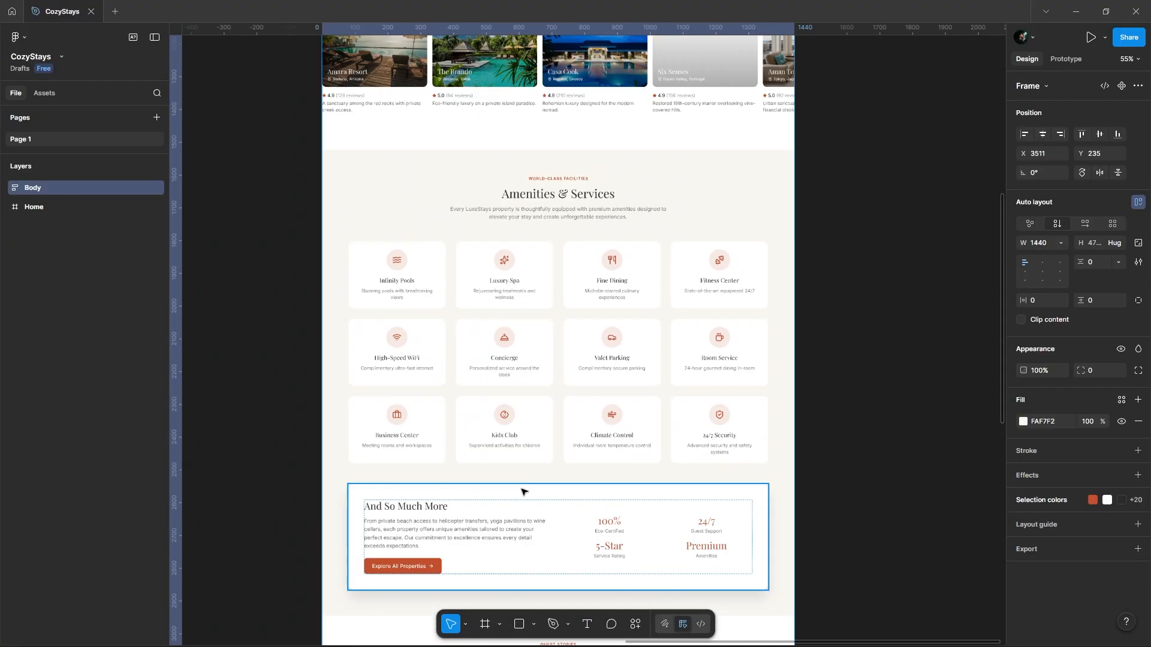
{"action": "scroll", "coordinate": [496, 188], "scroll_direction": "up", "scroll_amount": 6}
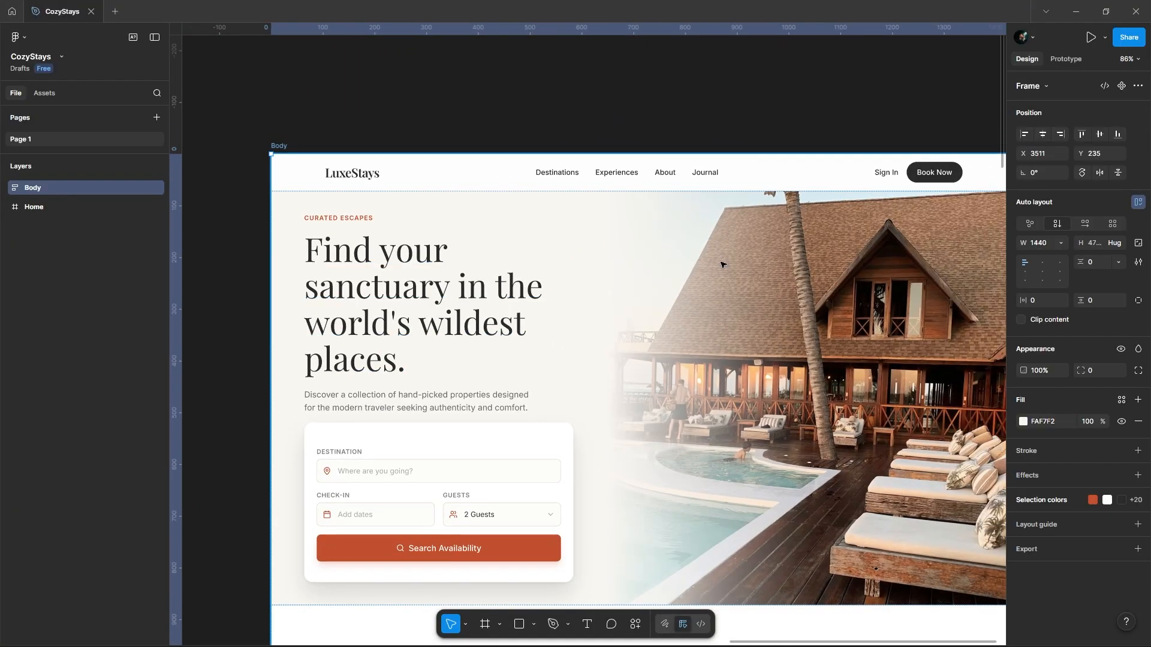
Step: Expand the Body frame's selection colors and change the fully opaque terracotta accent to E05931
{"action": "left_click", "coordinate": [1136, 500]}
{"action": "scroll", "coordinate": [426, 332], "scroll_direction": "down", "scroll_amount": 2}
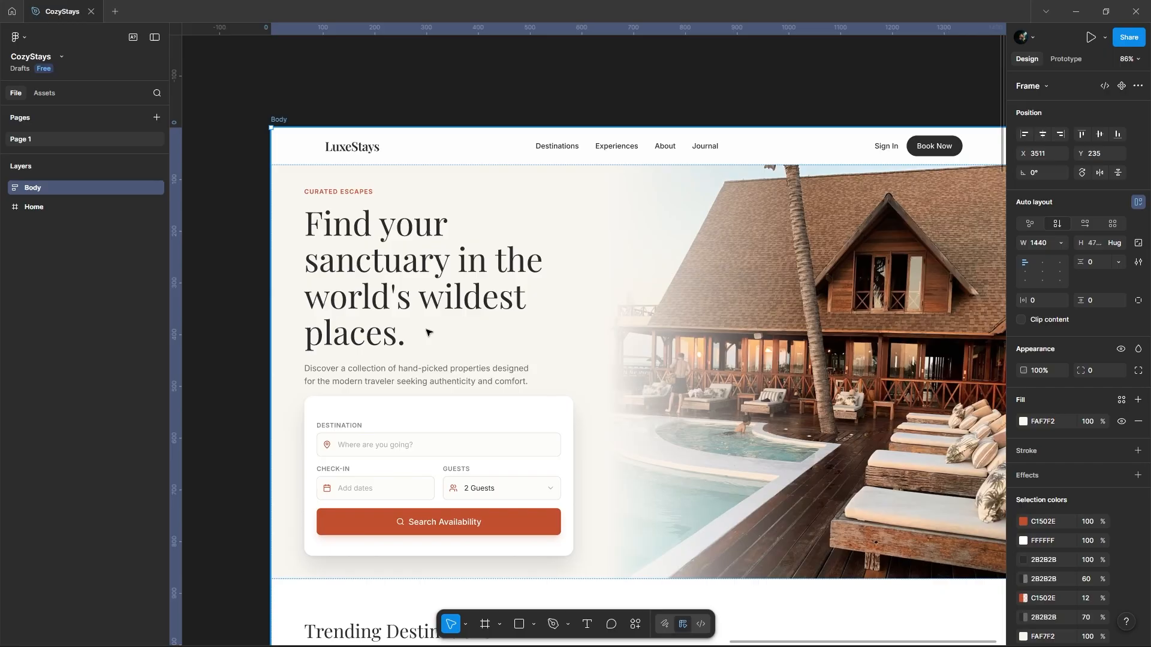
{"action": "left_click", "coordinate": [1026, 521]}
{"action": "mouse_move", "coordinate": [962, 383]}
{"action": "left_mouse_down"}
{"action": "mouse_move", "coordinate": [995, 397]}
{"action": "mouse_move", "coordinate": [994, 386]}
{"action": "mouse_move", "coordinate": [970, 393]}
{"action": "left_mouse_up"}
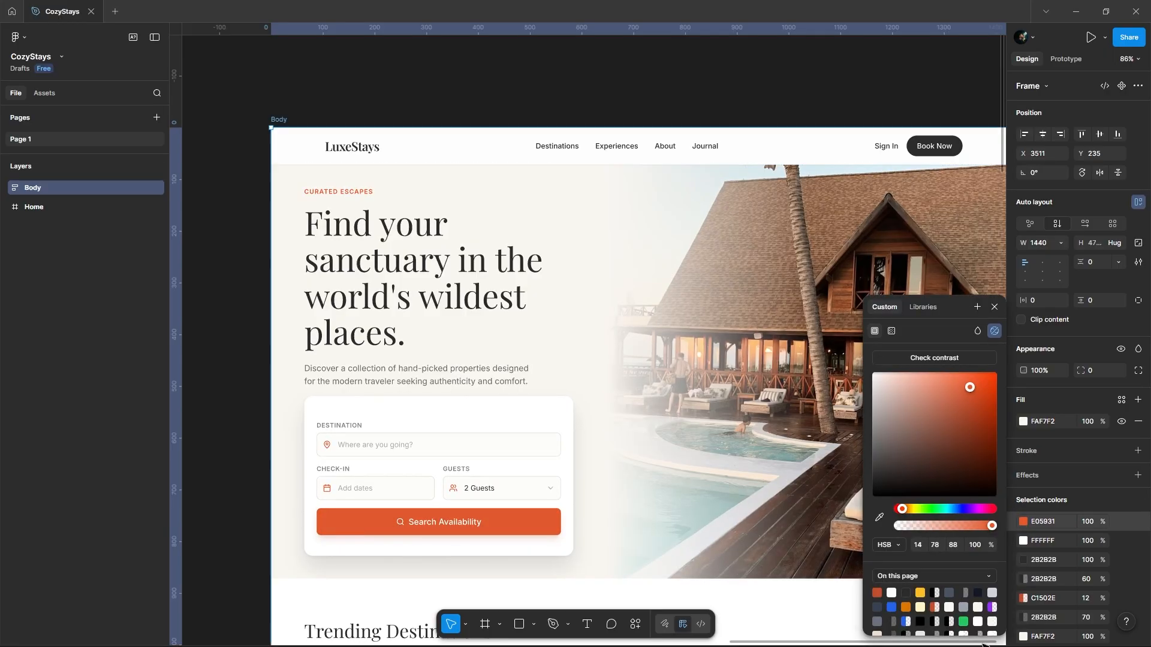
Step: Change the 12% opacity tint behind the amenity icons to peach FFAA74, keeping its opacity
{"action": "scroll", "coordinate": [1029, 588], "scroll_direction": "down", "scroll_amount": 2}
{"action": "left_click", "coordinate": [1023, 539]}
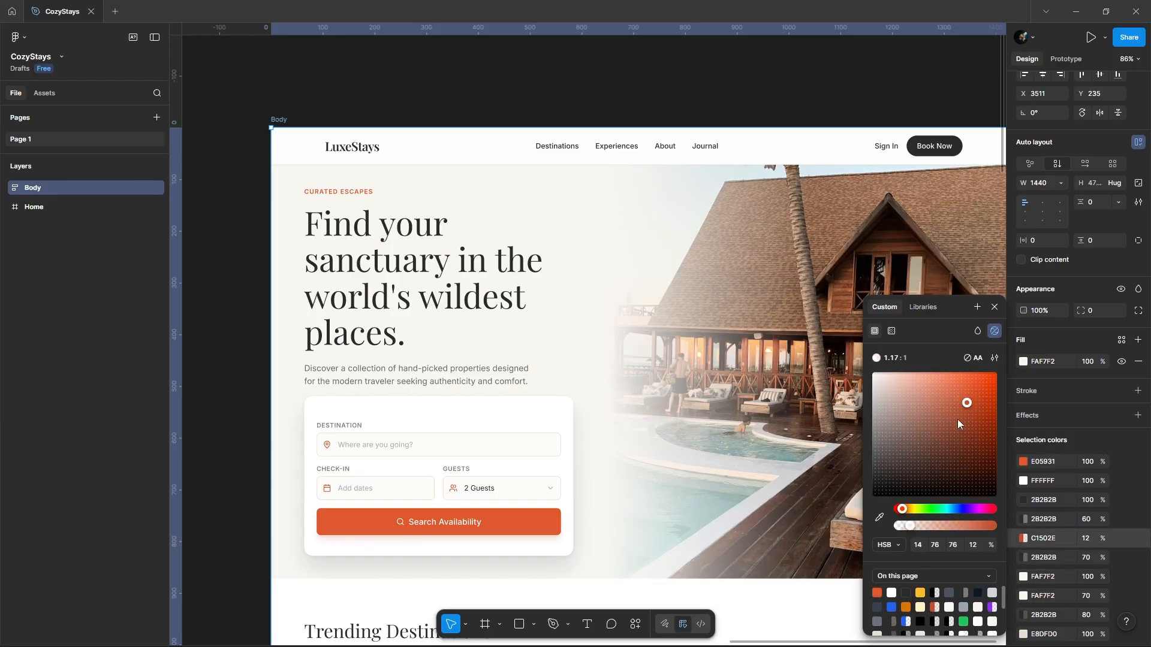
{"action": "left_click_drag", "start_coordinate": [906, 513], "coordinate": [989, 510]}
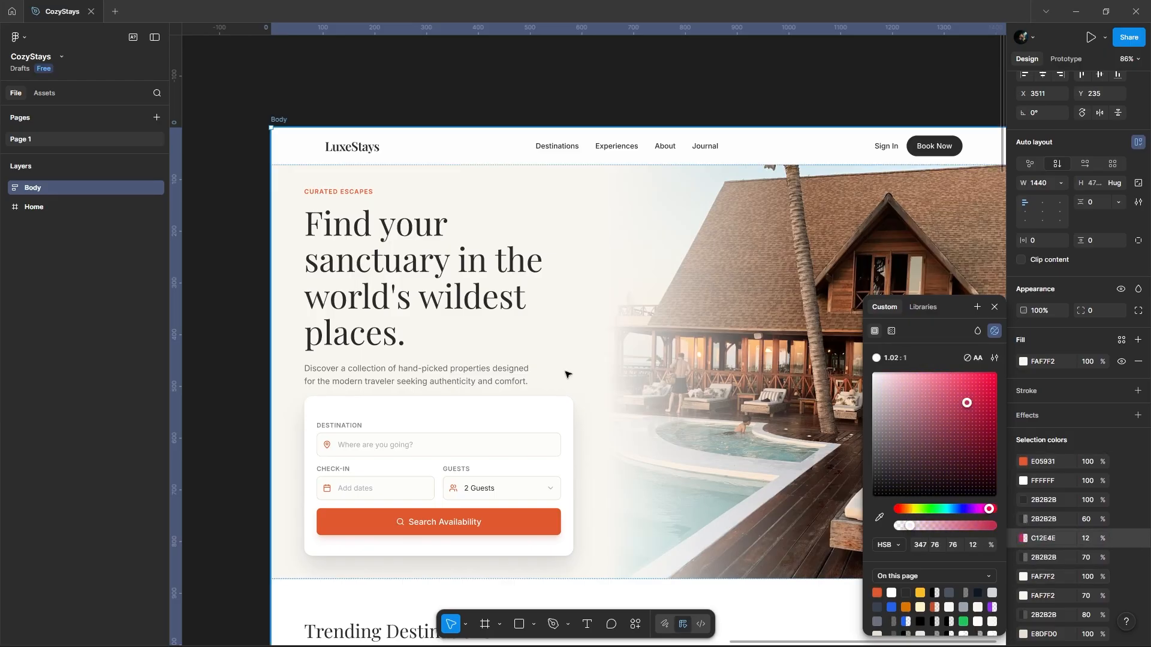
{"action": "scroll", "coordinate": [284, 267], "scroll_direction": "down", "scroll_amount": 5}
{"action": "scroll", "coordinate": [284, 267], "scroll_direction": "down", "scroll_amount": 5}
{"action": "scroll", "coordinate": [394, 327], "scroll_direction": "up", "scroll_amount": 8}
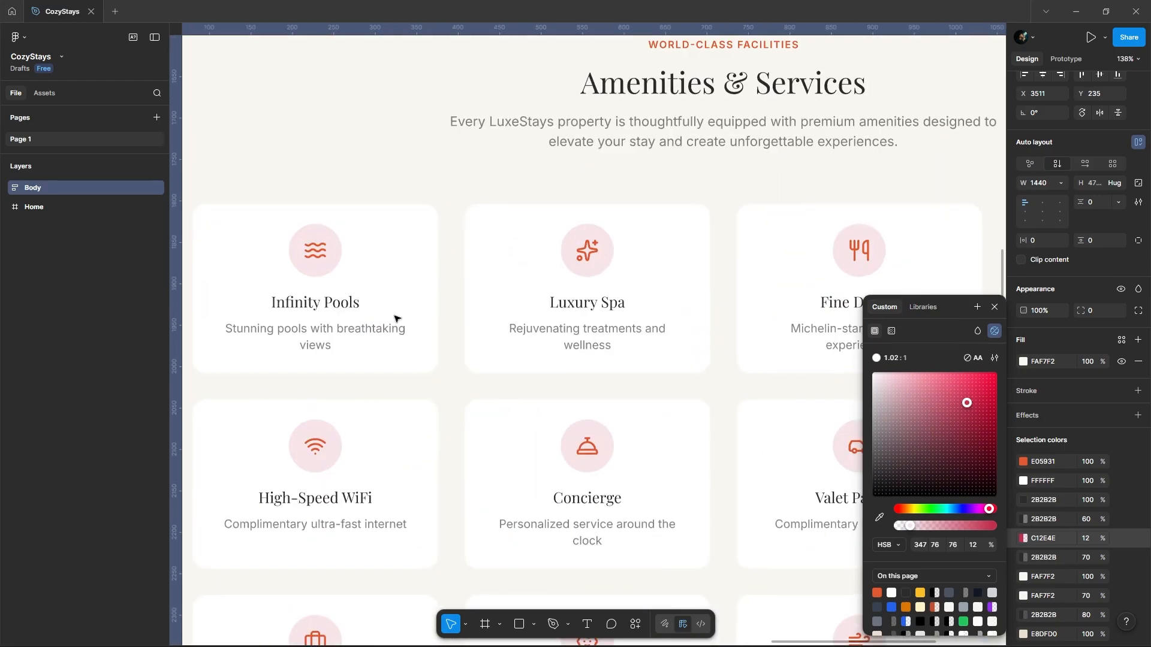
{"action": "left_click_drag", "start_coordinate": [965, 404], "coordinate": [939, 372]}
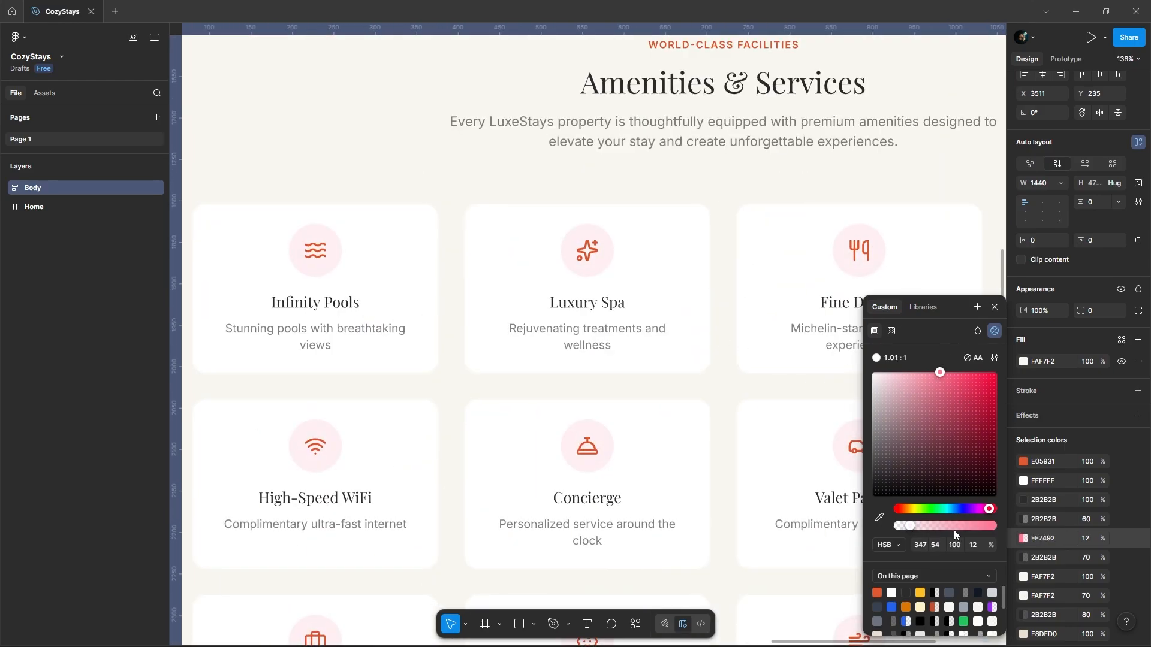
{"action": "left_click", "coordinate": [905, 509]}
{"action": "scroll", "coordinate": [385, 254], "scroll_direction": "down", "scroll_amount": 7}
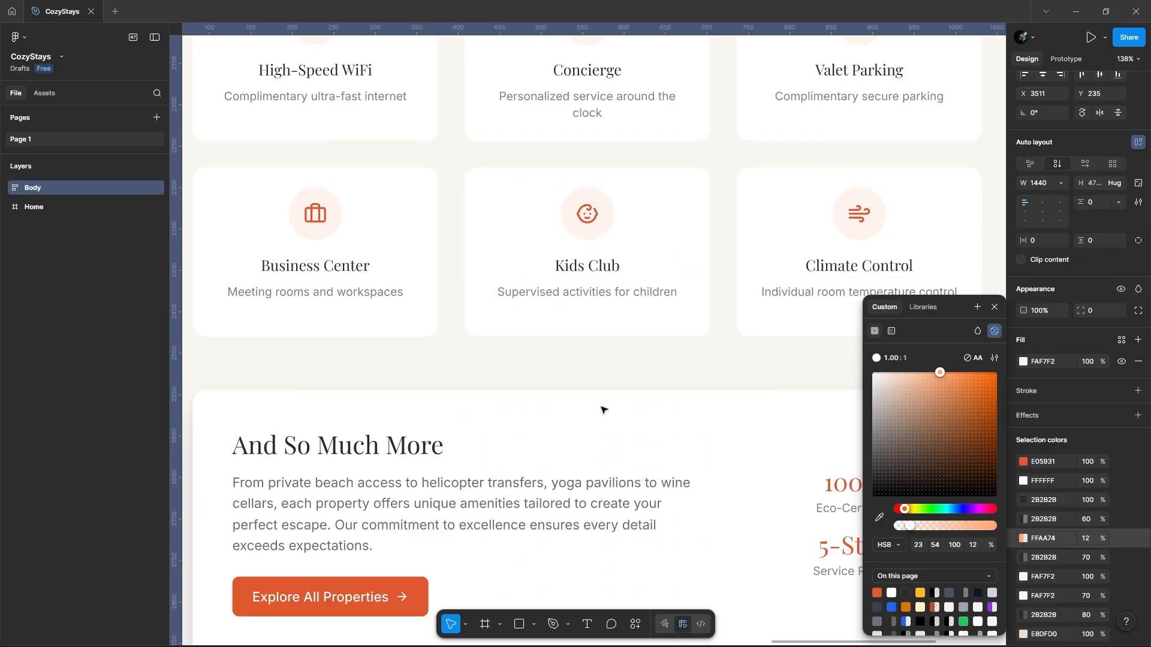
Step: Change the beige outline color of the search fields and carousel arrows to orange FF9F00 at 100% opacity
{"action": "scroll", "coordinate": [1080, 539], "scroll_direction": "down", "scroll_amount": 2}
{"action": "left_click", "coordinate": [1023, 511]}
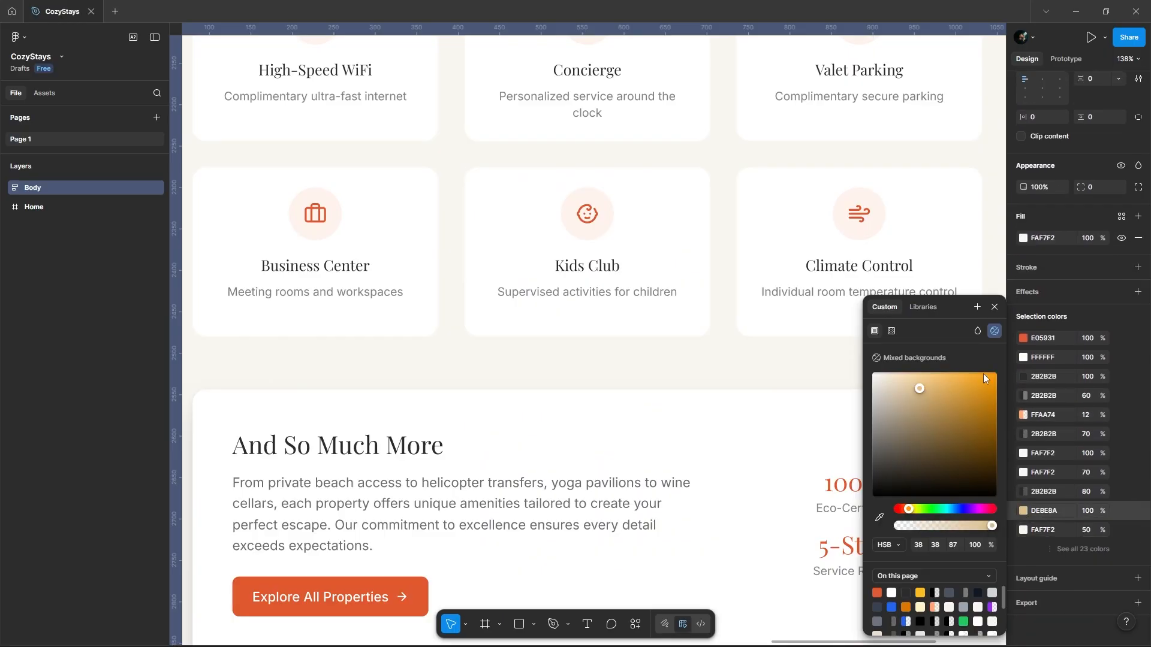
{"action": "left_click_drag", "start_coordinate": [983, 378], "coordinate": [901, 372]}
{"action": "scroll", "coordinate": [516, 414], "scroll_direction": "down", "scroll_amount": 10}
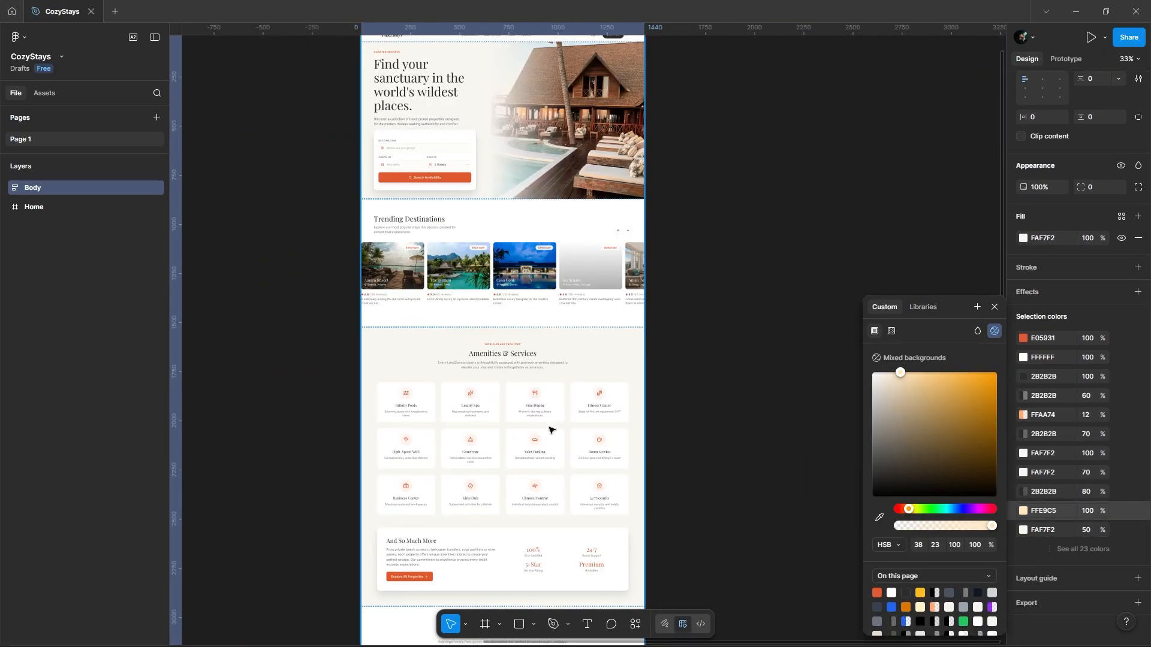
{"action": "scroll", "coordinate": [551, 430], "scroll_direction": "down", "scroll_amount": 3}
{"action": "left_click_drag", "start_coordinate": [945, 404], "coordinate": [997, 369]}
{"action": "scroll", "coordinate": [470, 352], "scroll_direction": "up", "scroll_amount": 3}
{"action": "scroll", "coordinate": [367, 78], "scroll_direction": "up", "scroll_amount": 3}
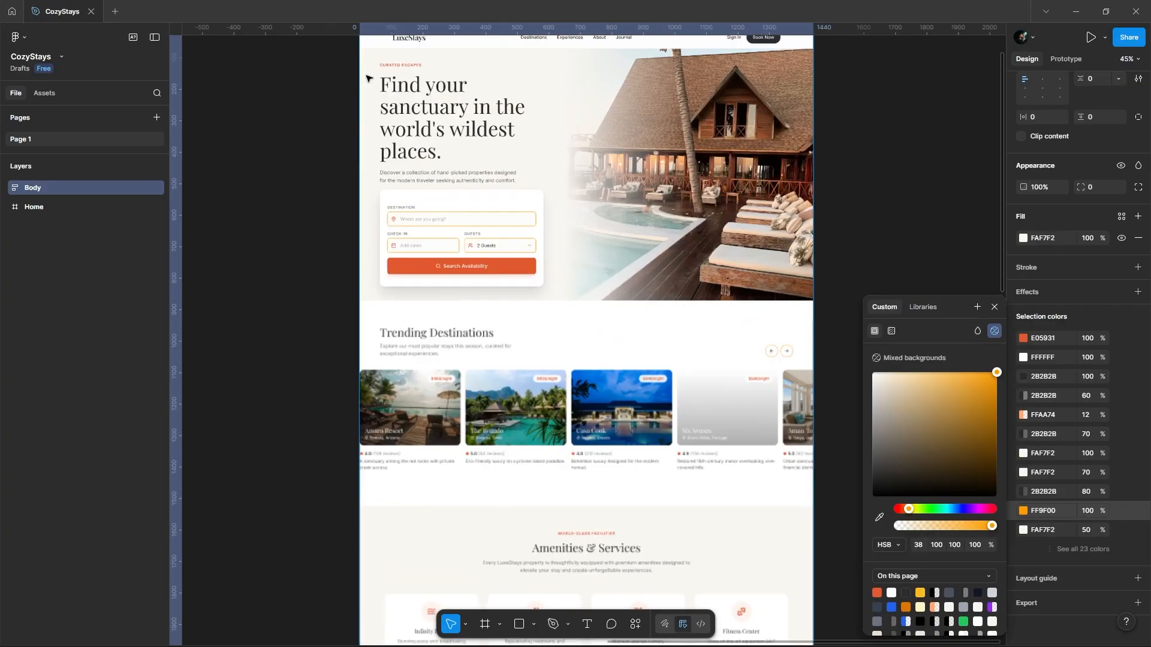
Step: Change the orange outline color of the search fields and carousel arrows to dark maroon 591C1C
{"action": "scroll", "coordinate": [367, 78], "scroll_direction": "up", "scroll_amount": 5}
{"action": "left_click_drag", "start_coordinate": [887, 374], "coordinate": [958, 445]}
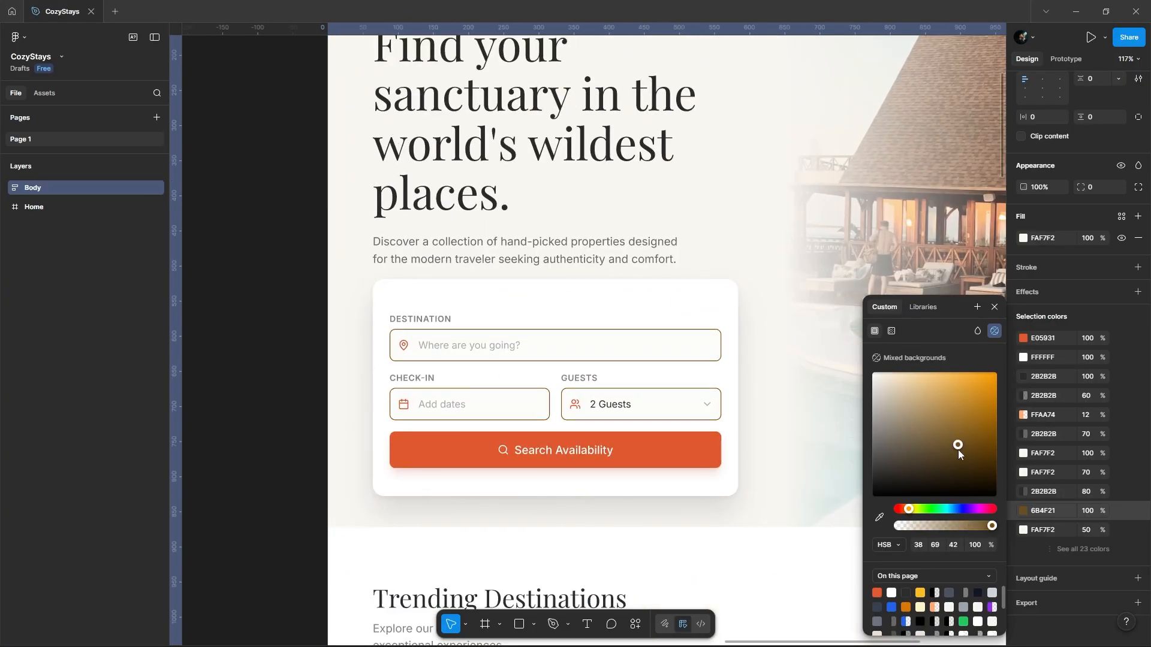
{"action": "left_click_drag", "start_coordinate": [919, 502], "coordinate": [898, 509]}
{"action": "scroll", "coordinate": [780, 390], "scroll_direction": "up", "scroll_amount": 3}
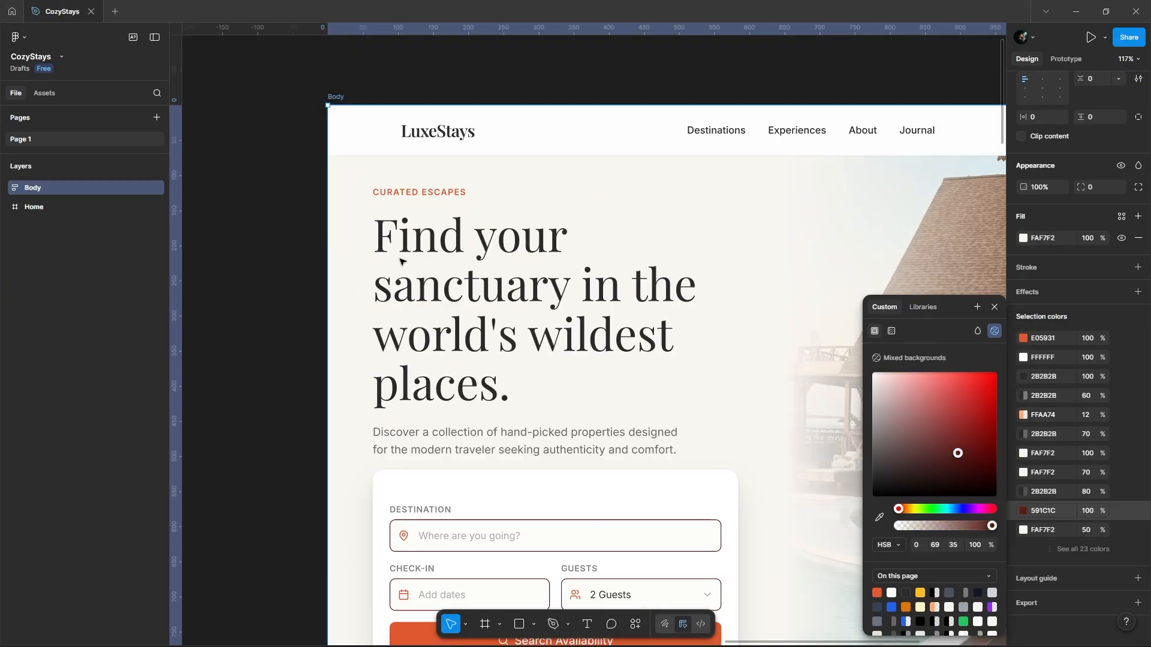
Step: Darken the Body frame's fully opaque charcoal selection color to near-black 111111 and deselect the frame
{"action": "left_click", "coordinate": [1023, 377]}
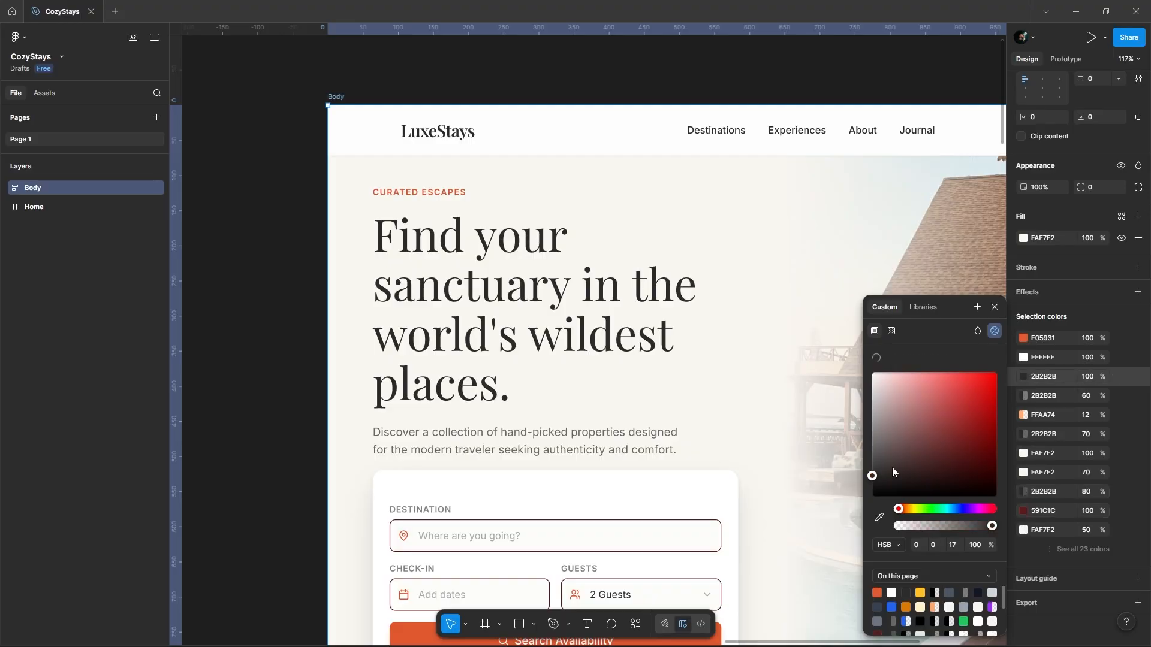
{"action": "left_click_drag", "start_coordinate": [874, 477], "coordinate": [866, 495]}
{"action": "scroll", "coordinate": [304, 108], "scroll_direction": "down", "scroll_amount": 3}
{"action": "scroll", "coordinate": [304, 108], "scroll_direction": "down", "scroll_amount": 3}
{"action": "left_click", "coordinate": [806, 128]}
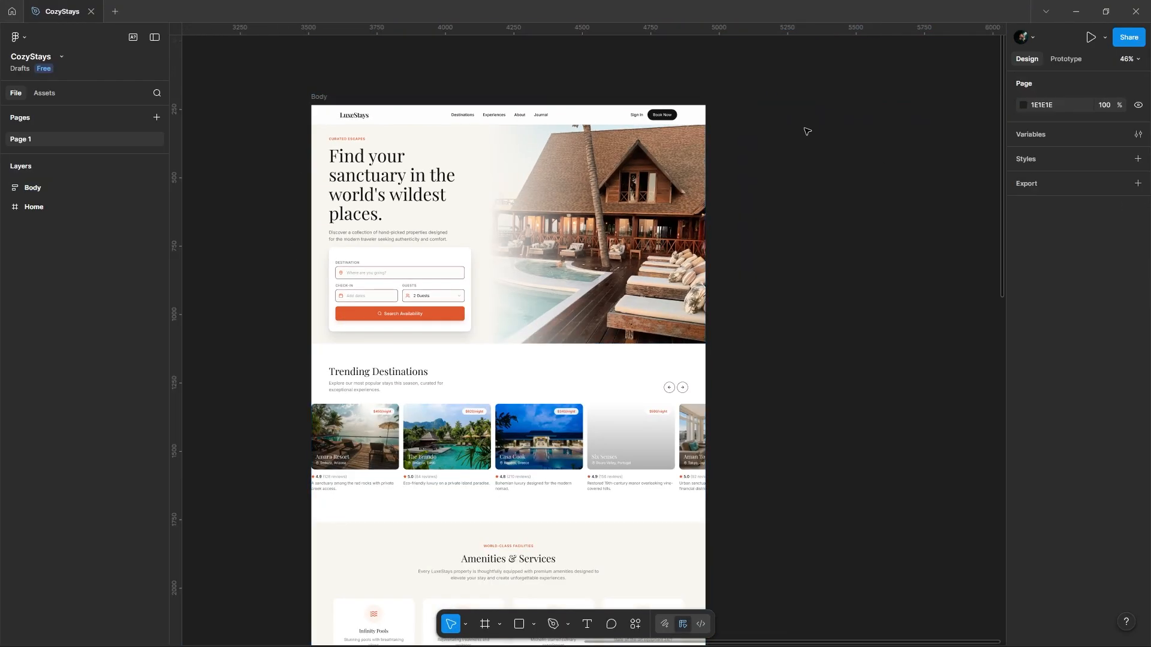
Step: Check the typography settings of the hero heading "Find your sanctuary in the world's wildest places." without changing its font
{"action": "scroll", "coordinate": [354, 133], "scroll_direction": "up", "scroll_amount": 6}
{"action": "left_click", "coordinate": [381, 236], "text": "ctrl"}
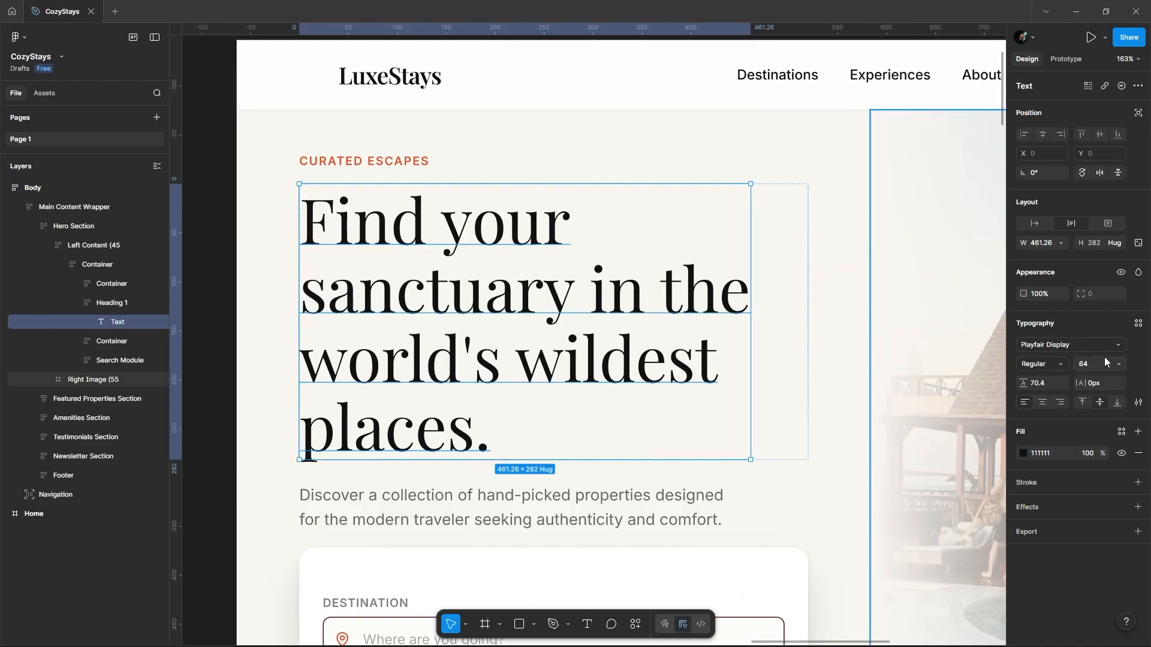
{"action": "left_click", "coordinate": [1103, 346]}
{"action": "left_click", "coordinate": [970, 501]}
{"action": "scroll", "coordinate": [418, 191], "scroll_direction": "down", "scroll_amount": 2}
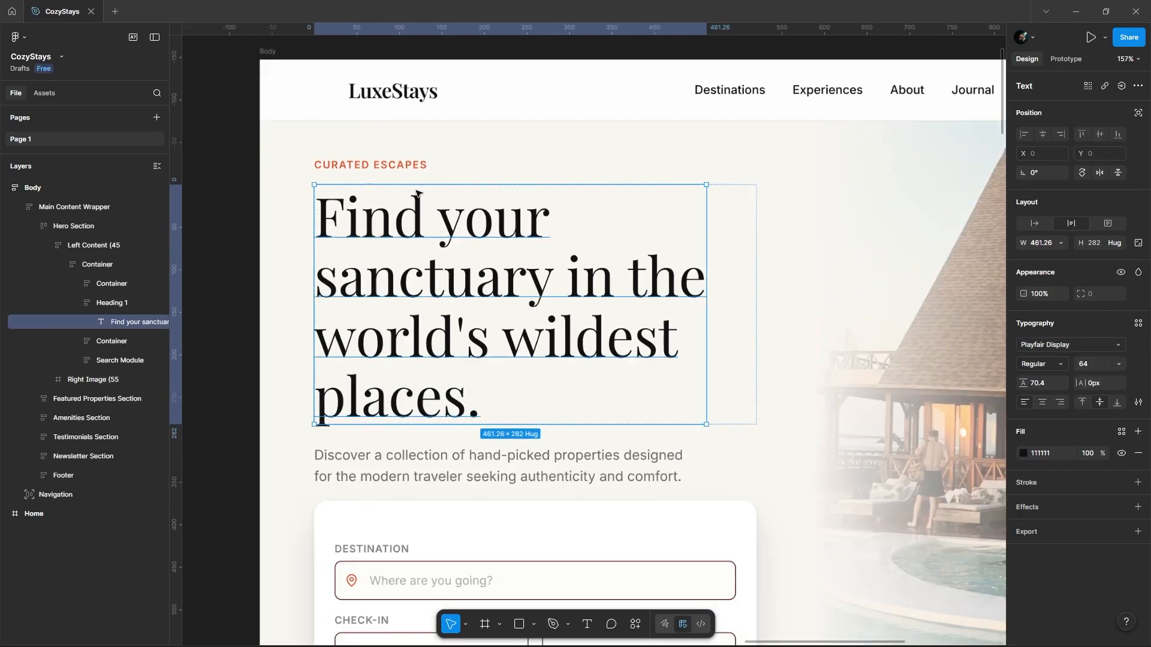
{"action": "left_click", "coordinate": [234, 203]}
Step: Examine the recolored LuxeStays page from Trending Destinations through the testimonials and newsletter sections to the footer
{"action": "scroll", "coordinate": [351, 321], "scroll_direction": "down", "scroll_amount": 4}
{"action": "scroll", "coordinate": [660, 300], "scroll_direction": "down", "scroll_amount": 5}
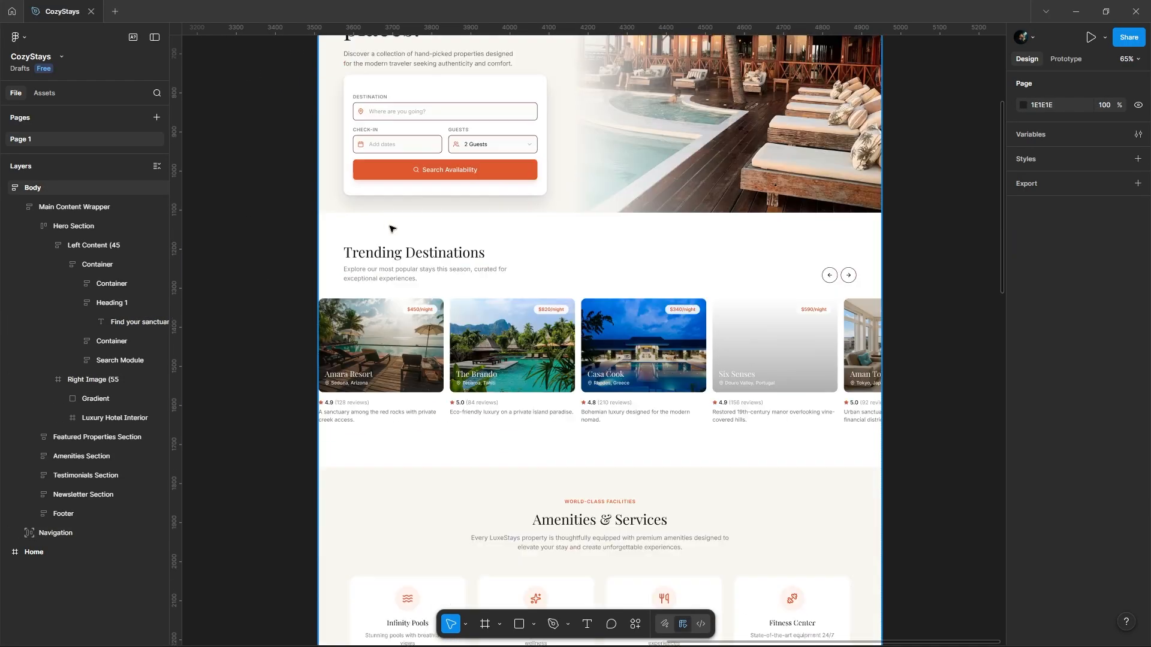
{"action": "scroll", "coordinate": [630, 390], "scroll_direction": "down", "scroll_amount": 3}
{"action": "scroll", "coordinate": [618, 456], "scroll_direction": "down", "scroll_amount": 4}
{"action": "scroll", "coordinate": [618, 473], "scroll_direction": "down", "scroll_amount": 5}
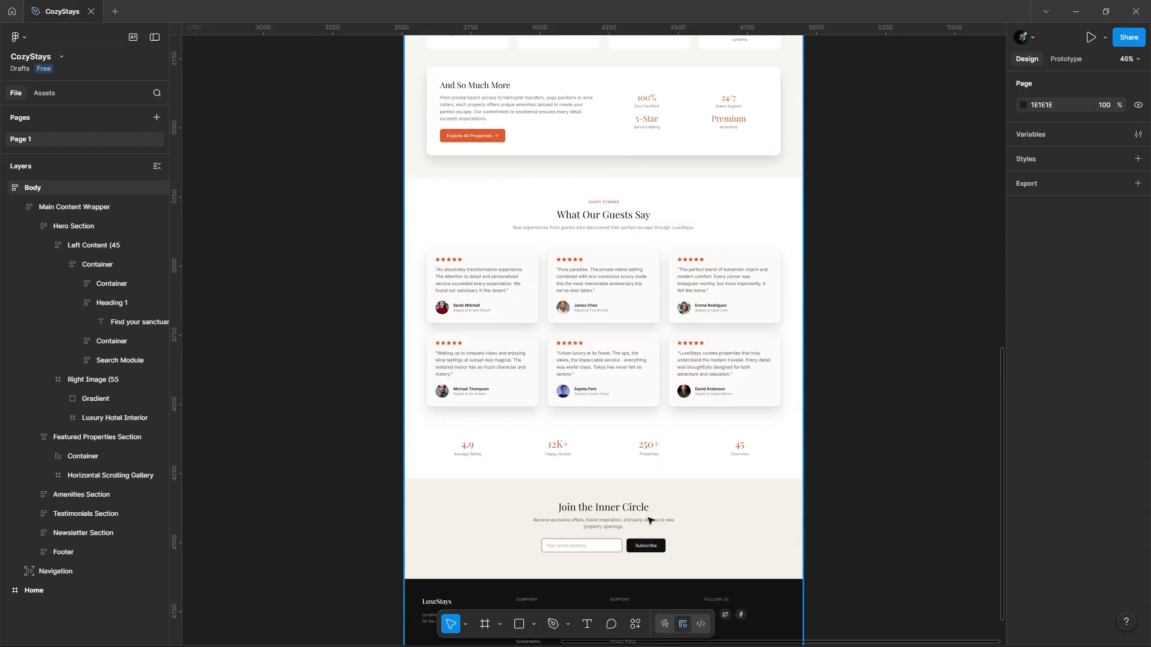
{"action": "scroll", "coordinate": [588, 548], "scroll_direction": "up", "scroll_amount": 4}
{"action": "scroll", "coordinate": [588, 549], "scroll_direction": "down", "scroll_amount": 4}
{"action": "scroll", "coordinate": [780, 480], "scroll_direction": "down", "scroll_amount": 3}
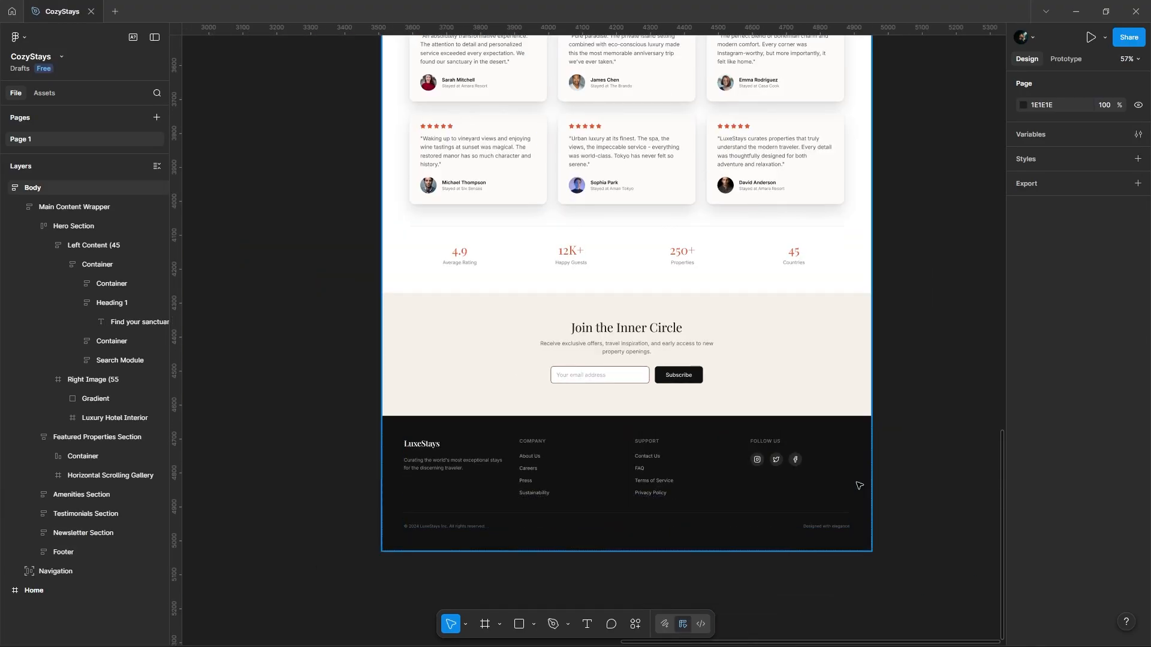
{"action": "scroll", "coordinate": [858, 483], "scroll_direction": "up", "scroll_amount": 3}
Step: Switch to UXMagic in the browser, open the hotel frame's preview and review its generated HTML code
{"action": "key", "text": "alt+Tab"}
{"action": "scroll", "coordinate": [673, 206], "scroll_direction": "up", "scroll_amount": 3}
{"action": "left_click", "coordinate": [38, 198]}
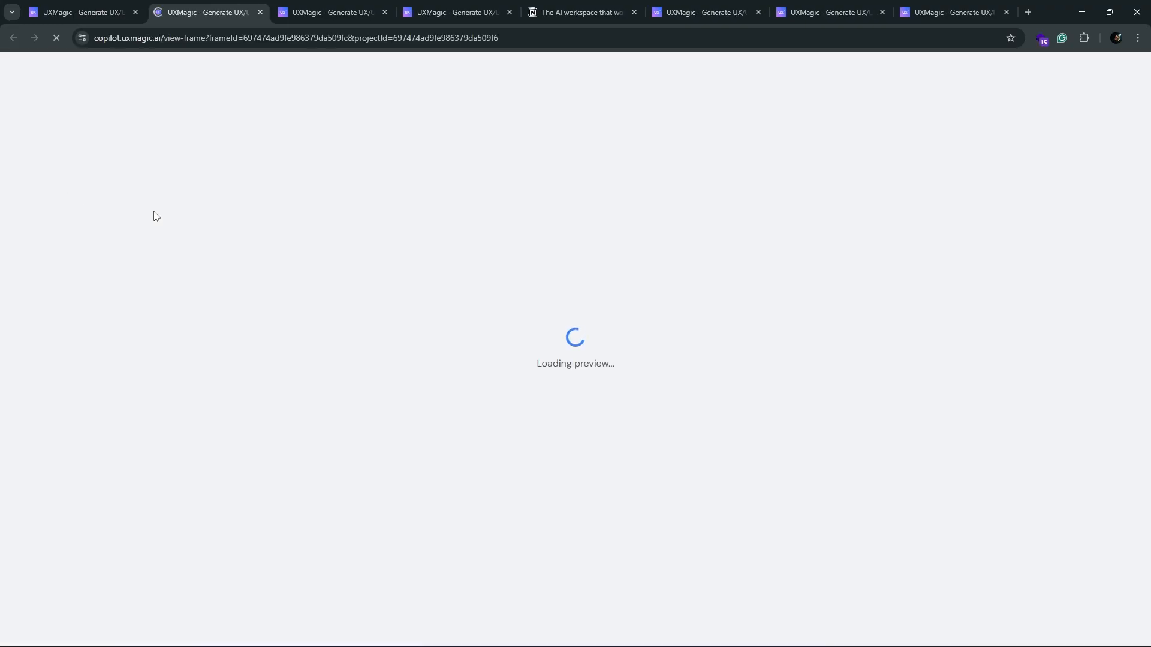
{"action": "left_click", "coordinate": [583, 73]}
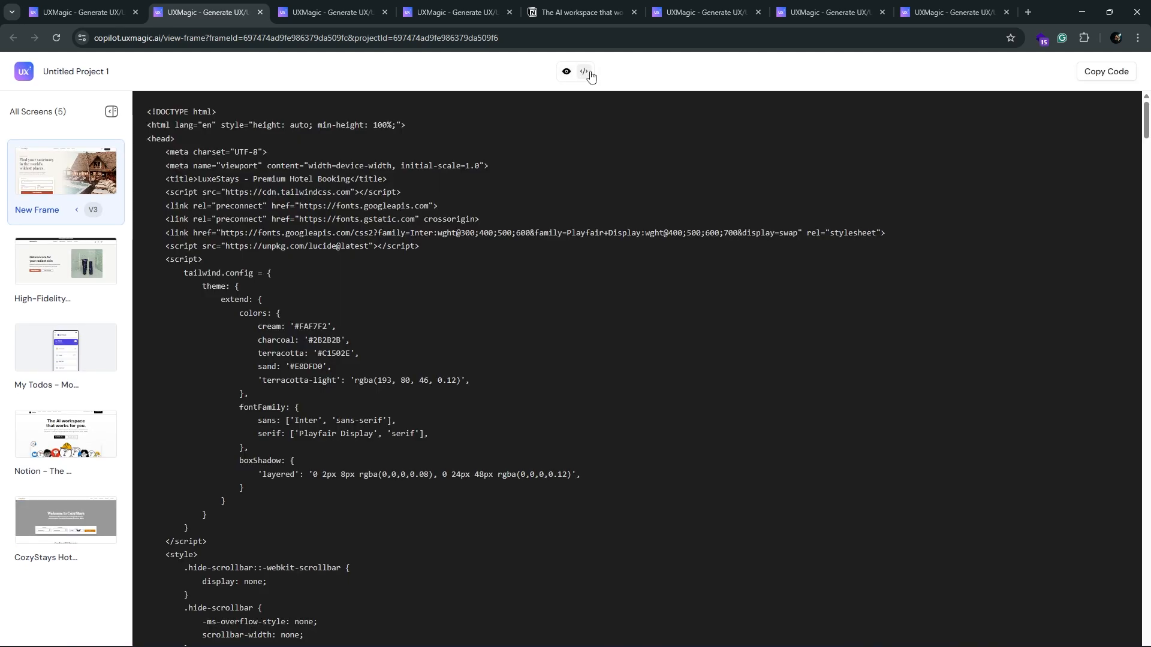
{"action": "scroll", "coordinate": [634, 348], "scroll_direction": "down", "scroll_amount": 7}
{"action": "scroll", "coordinate": [635, 348], "scroll_direction": "down", "scroll_amount": 20}
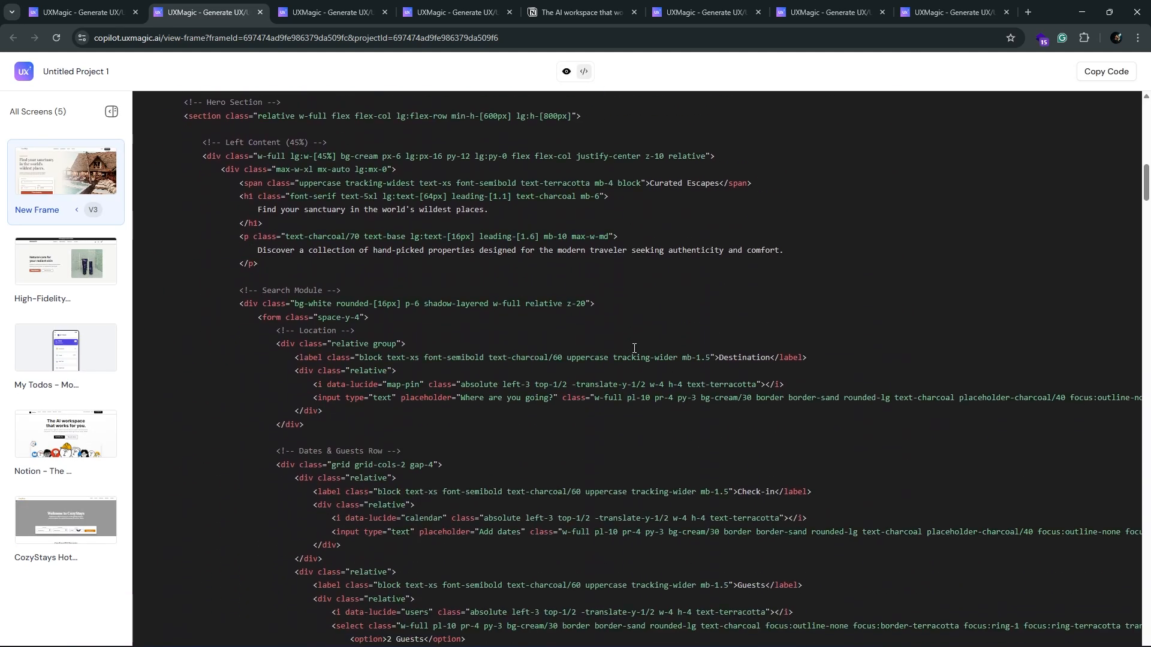
{"action": "scroll", "coordinate": [634, 348], "scroll_direction": "down", "scroll_amount": 20}
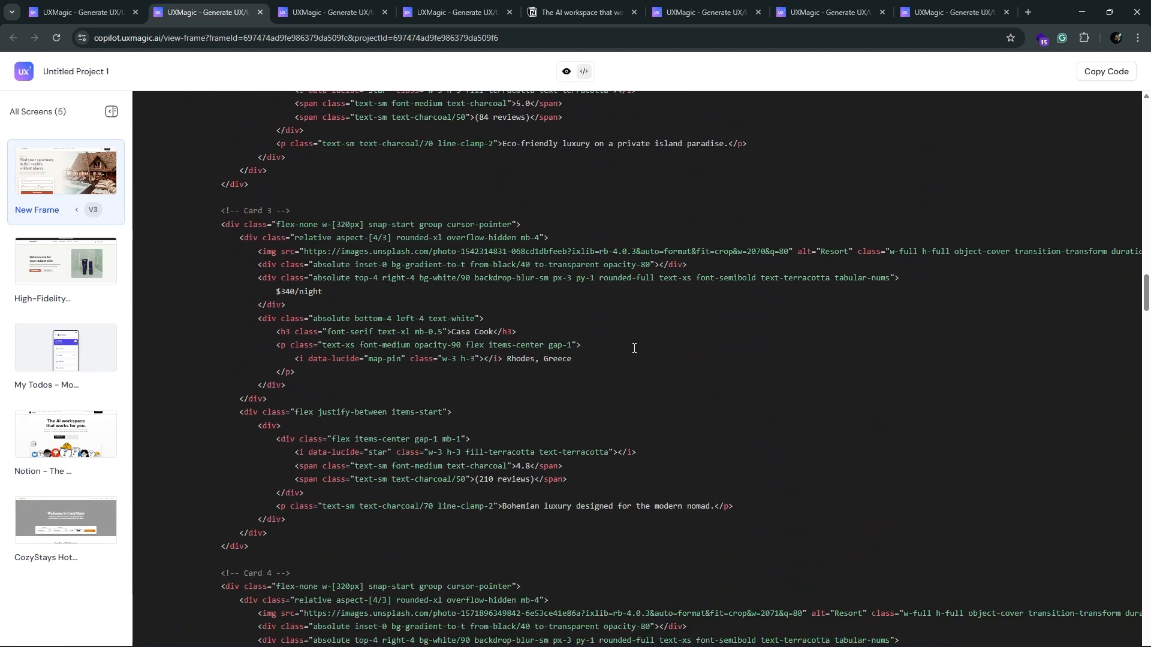
{"action": "scroll", "coordinate": [634, 348], "scroll_direction": "down", "scroll_amount": 9}
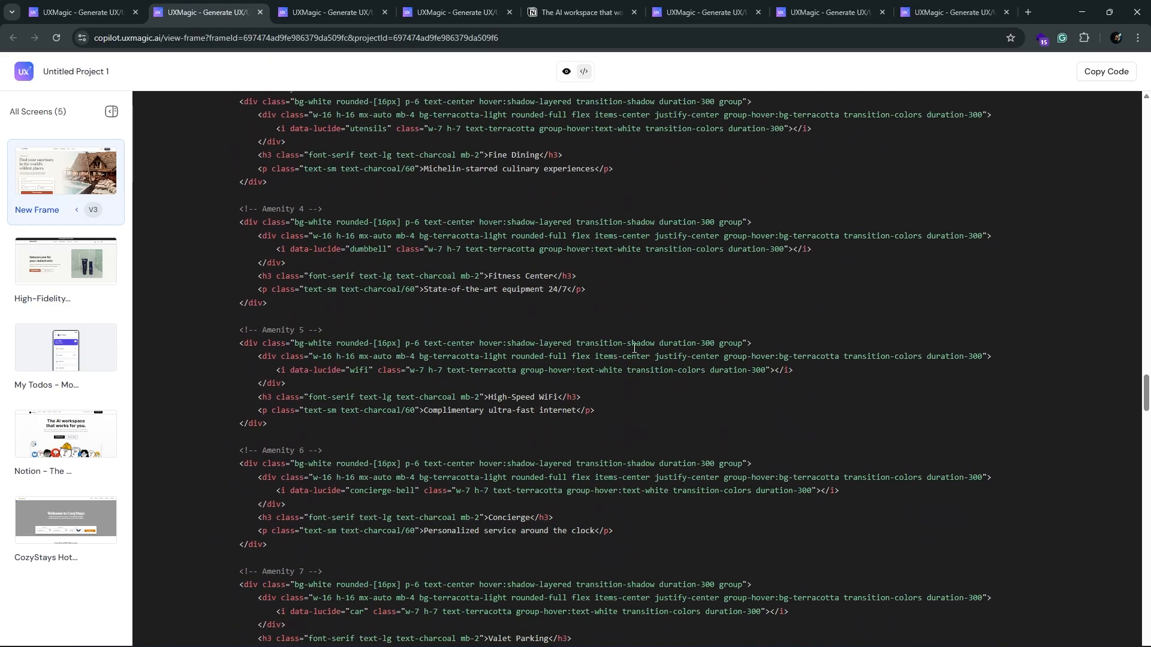
{"action": "scroll", "coordinate": [605, 136], "scroll_direction": "up", "scroll_amount": 11}
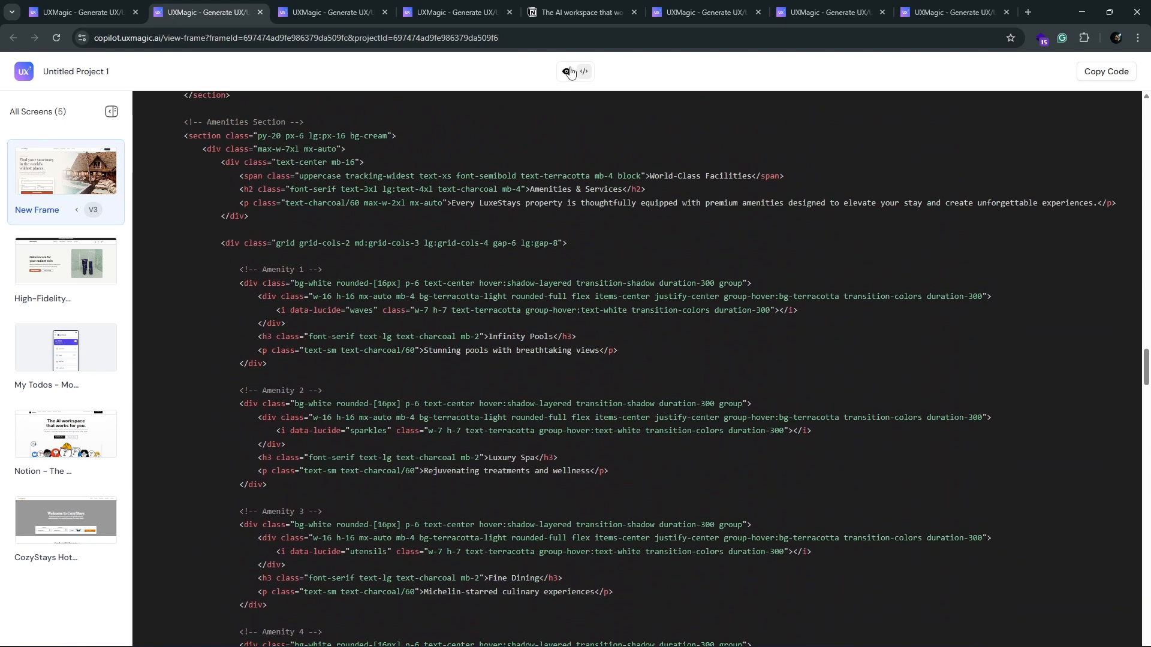
Step: Return to the hotel page's visual preview and widen it to a custom size of 1600×1160
{"action": "left_click", "coordinate": [569, 71]}
{"action": "left_click_drag", "start_coordinate": [962, 369], "coordinate": [1130, 378]}
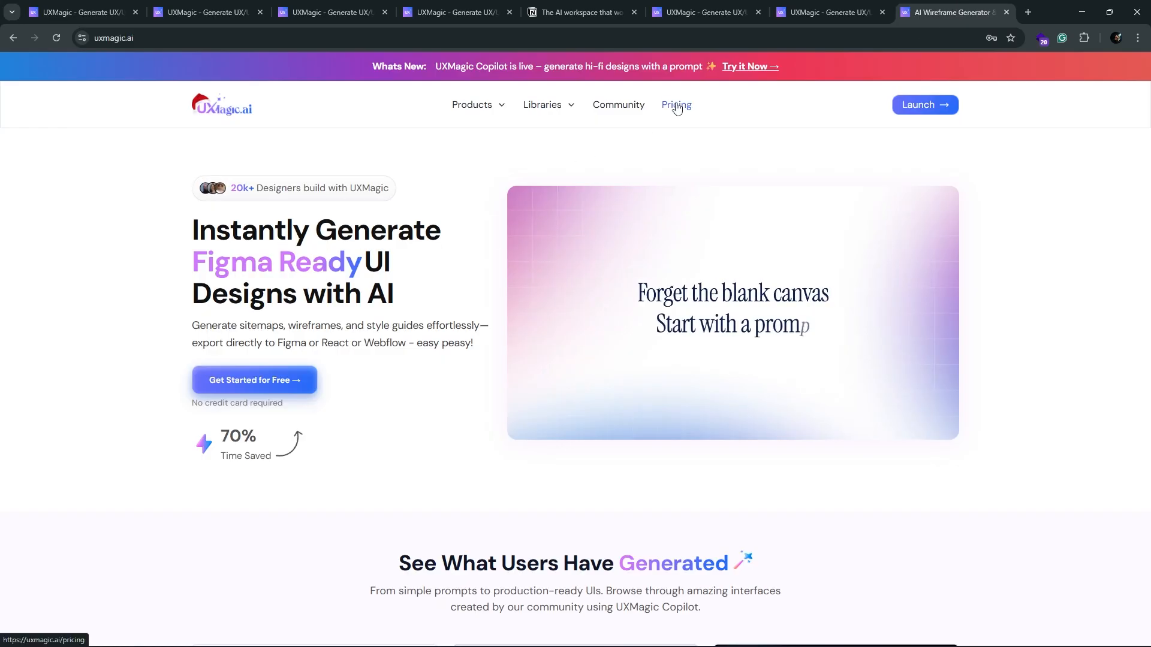
Step: Browse the UXMagic website's pricing page and its homepage's "See What Users Have Generated" section
{"action": "left_click", "coordinate": [677, 107]}
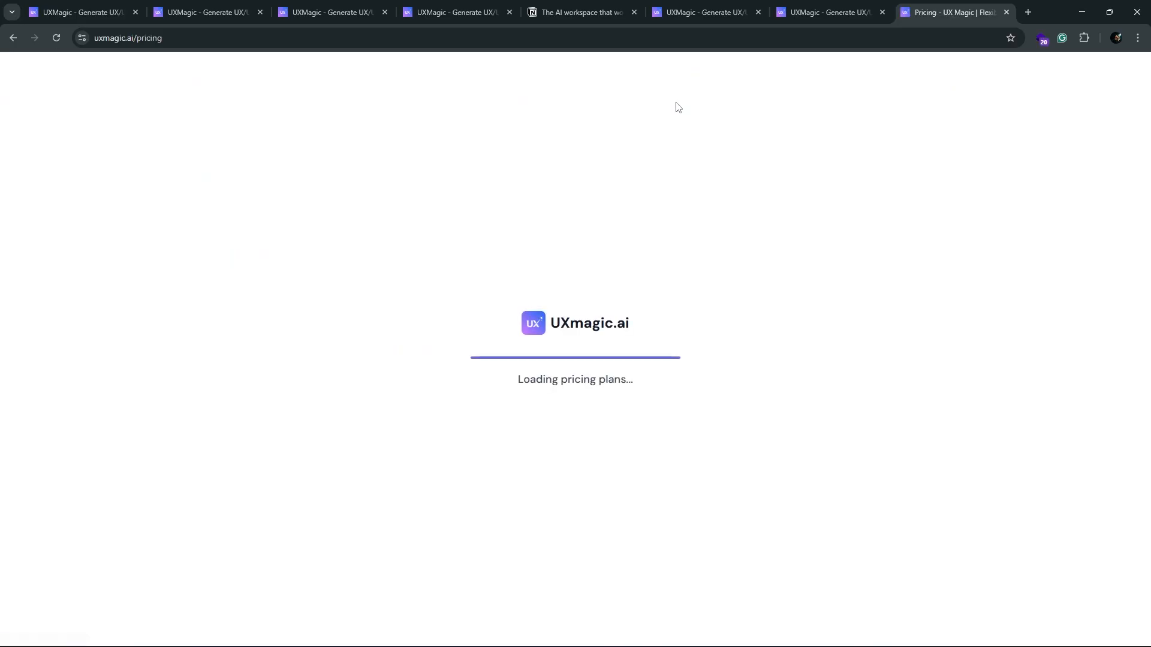
{"action": "scroll", "coordinate": [167, 295], "scroll_direction": "down", "scroll_amount": 3}
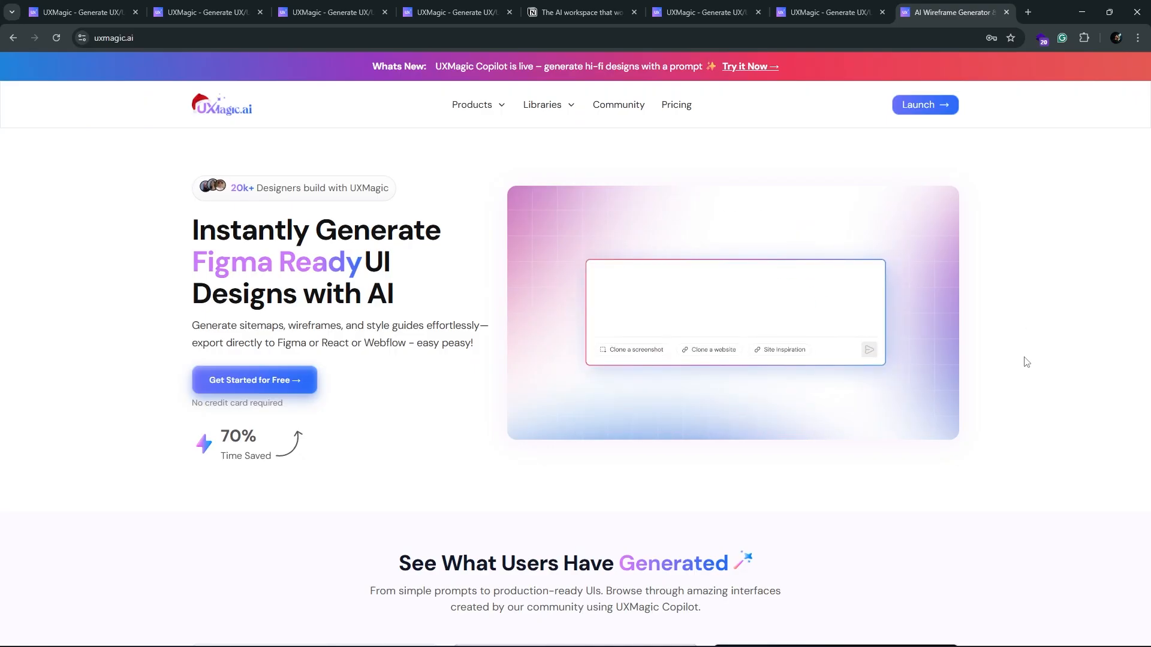
{"action": "scroll", "coordinate": [1026, 362], "scroll_direction": "down", "scroll_amount": 2}
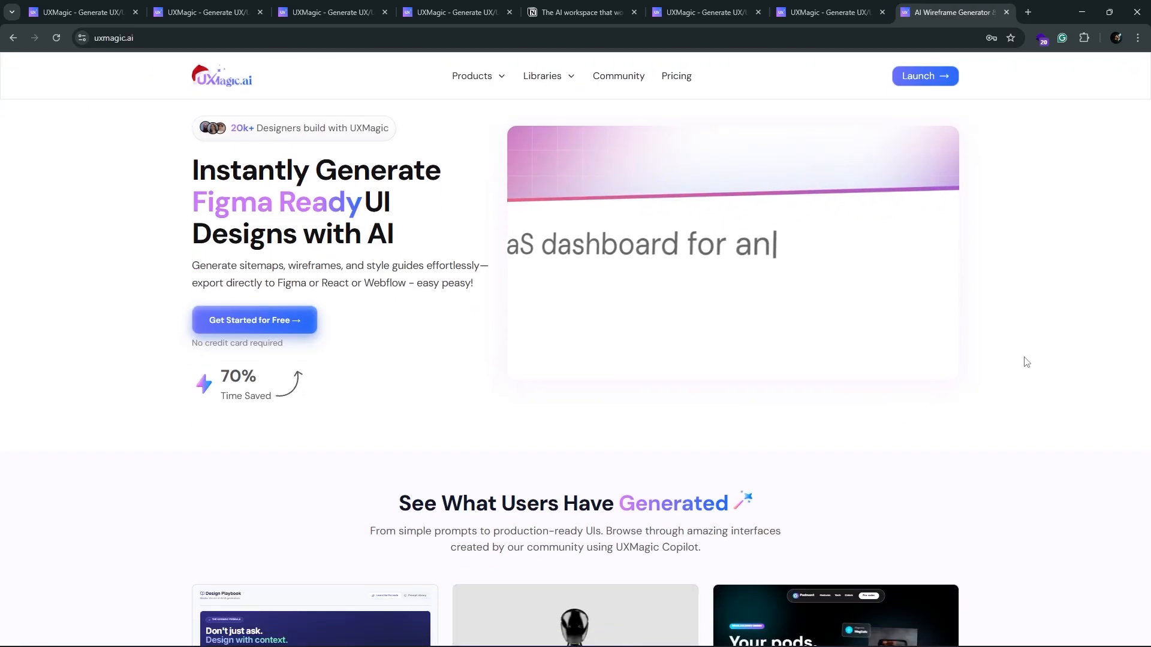
{"action": "scroll", "coordinate": [1027, 362], "scroll_direction": "up", "scroll_amount": 1}
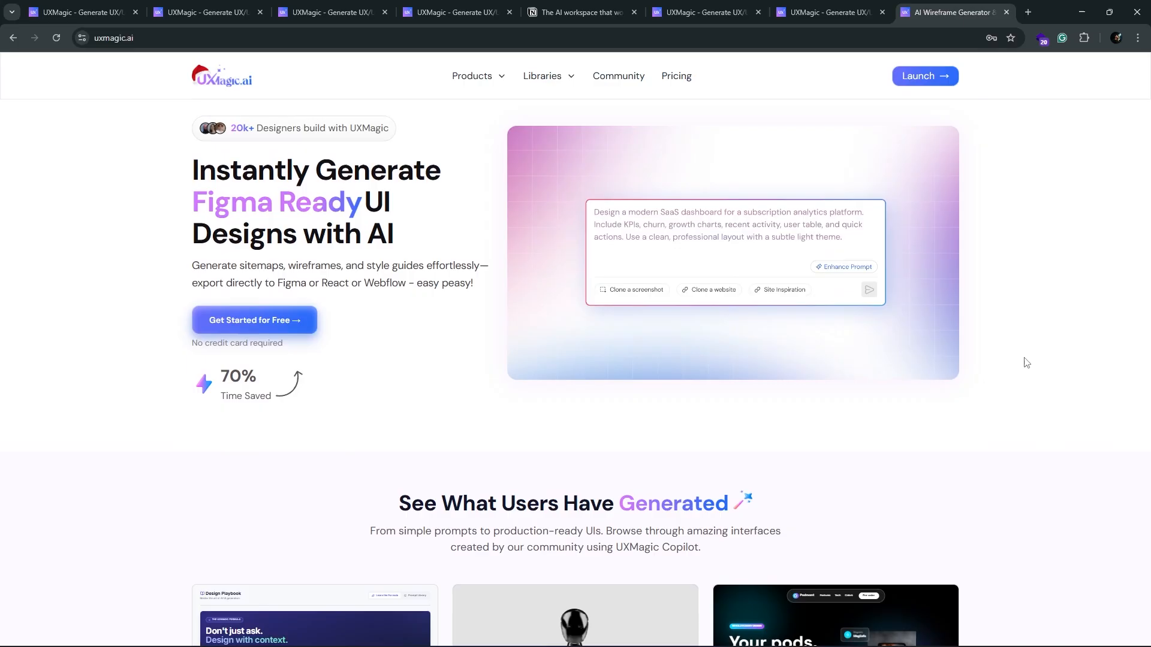
{"action": "scroll", "coordinate": [1027, 363], "scroll_direction": "down", "scroll_amount": 2}
{"action": "scroll", "coordinate": [1026, 362], "scroll_direction": "up", "scroll_amount": 1}
{"action": "scroll", "coordinate": [1024, 361], "scroll_direction": "down", "scroll_amount": 5}
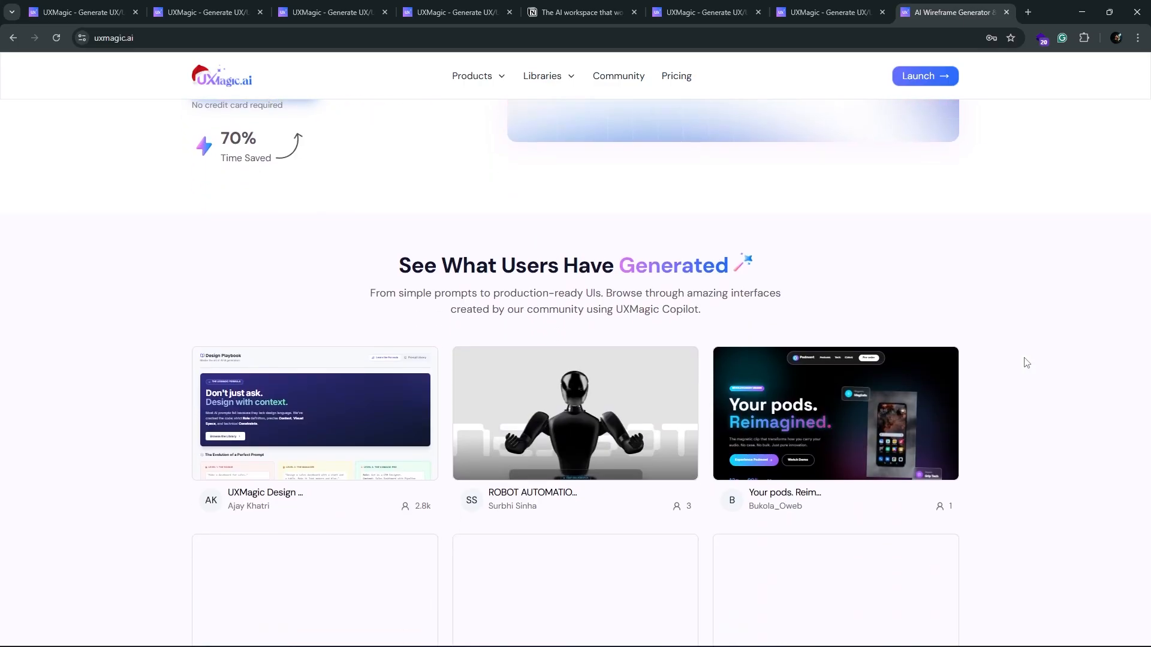